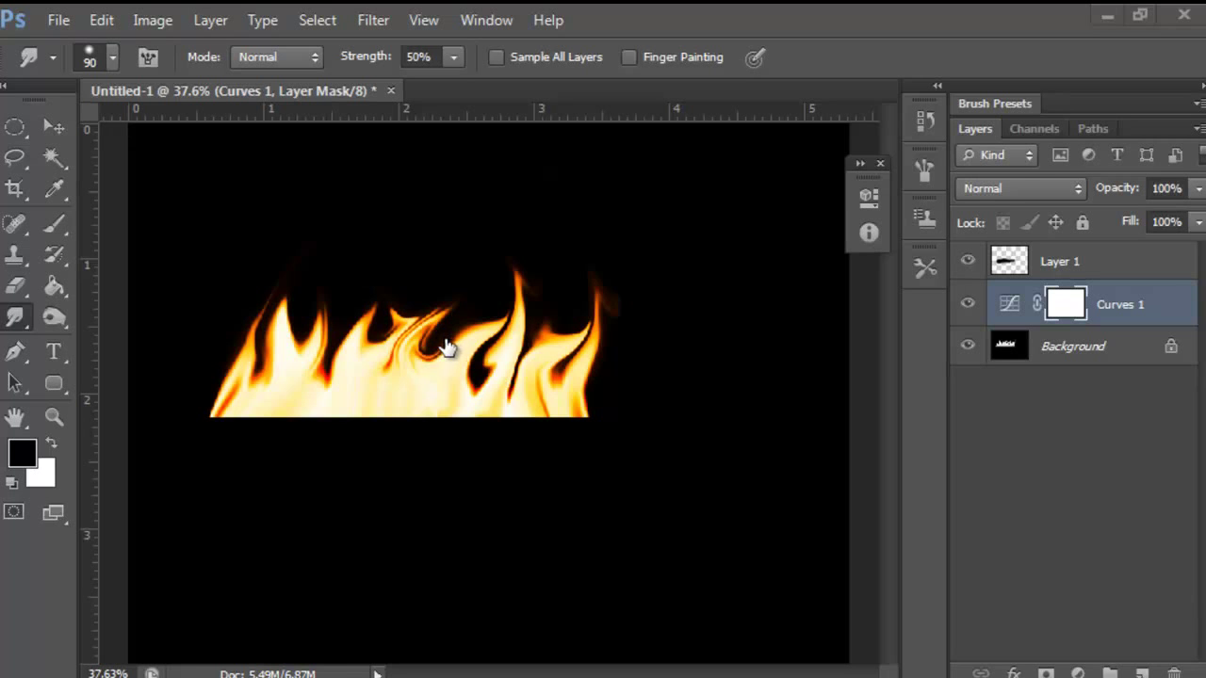
Create Untitled-2: a 1600 × 1200 px, 300 ppi RGB document with a white background.
click(59, 21)
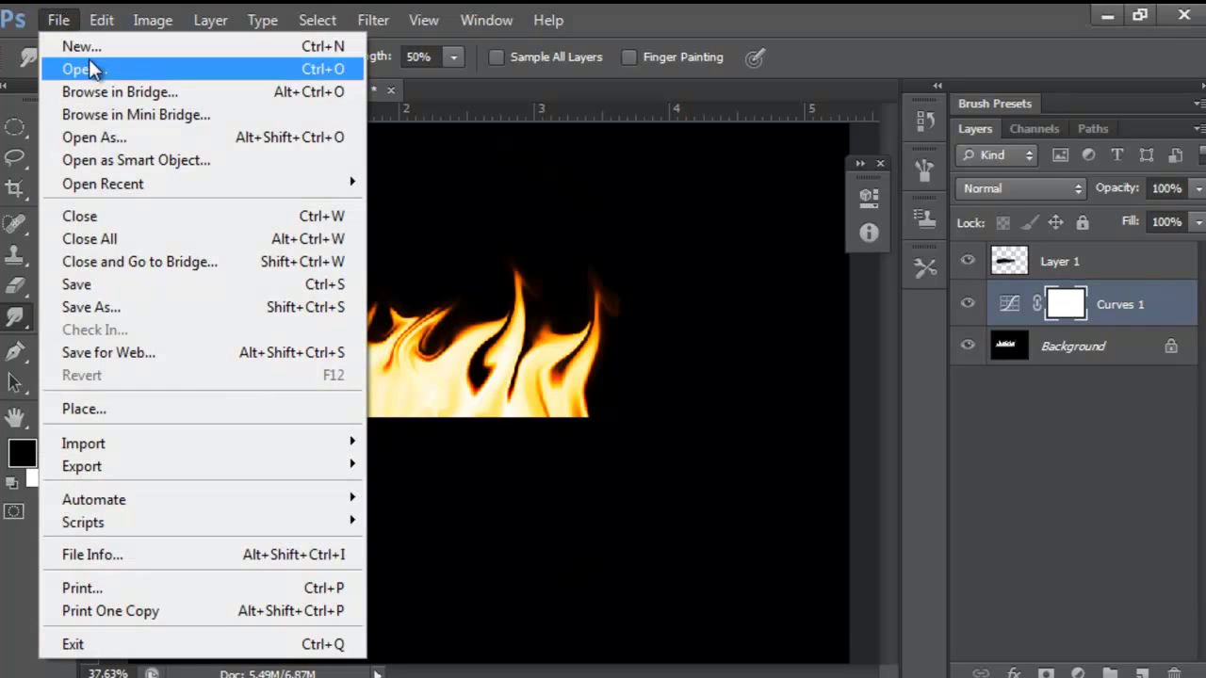
key(Escape)
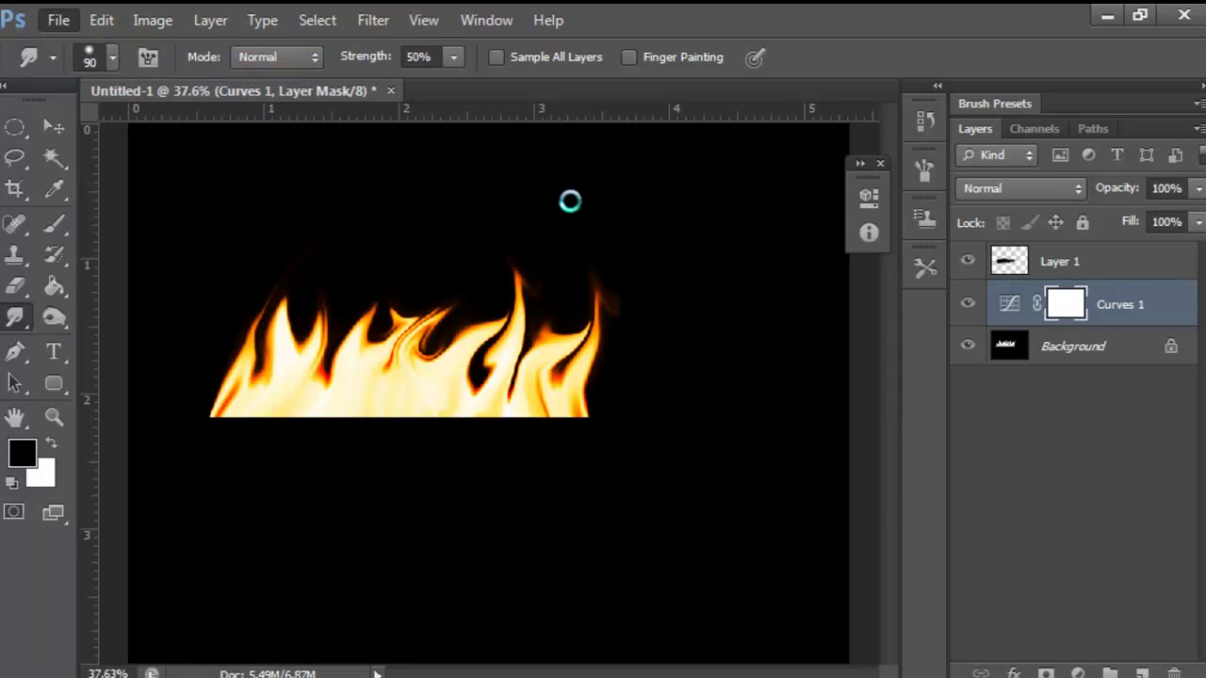
key(ctrl+n)
double_click(549, 248)
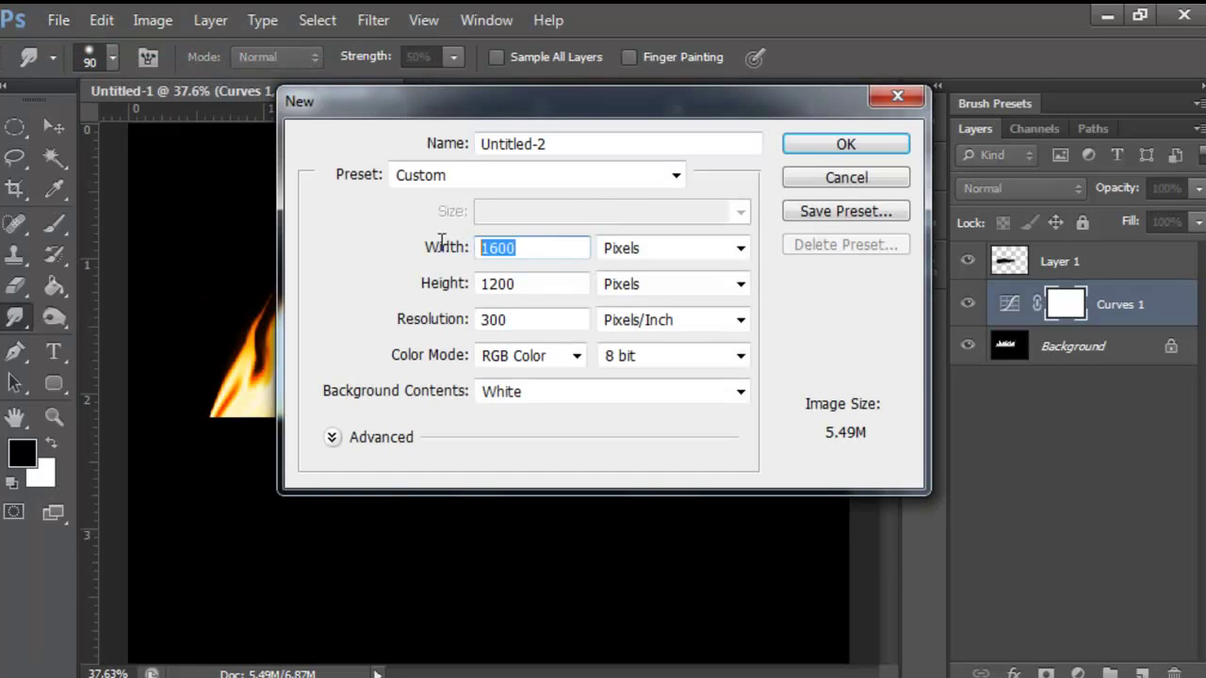
double_click(565, 284)
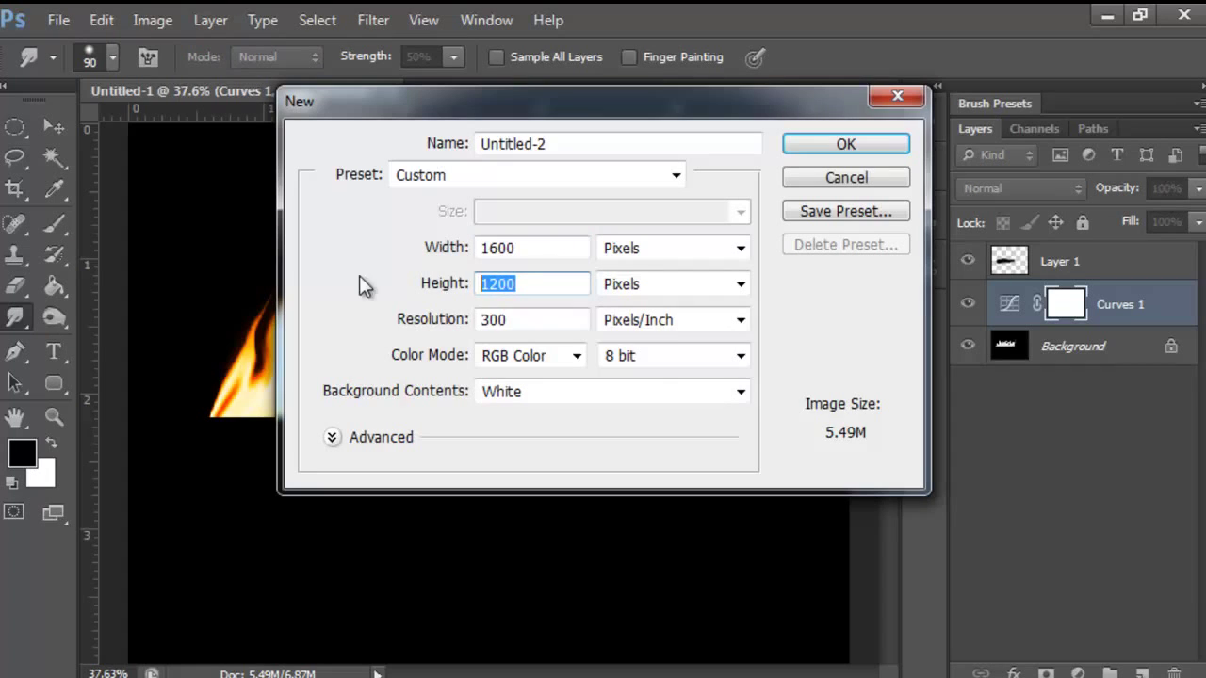
double_click(567, 318)
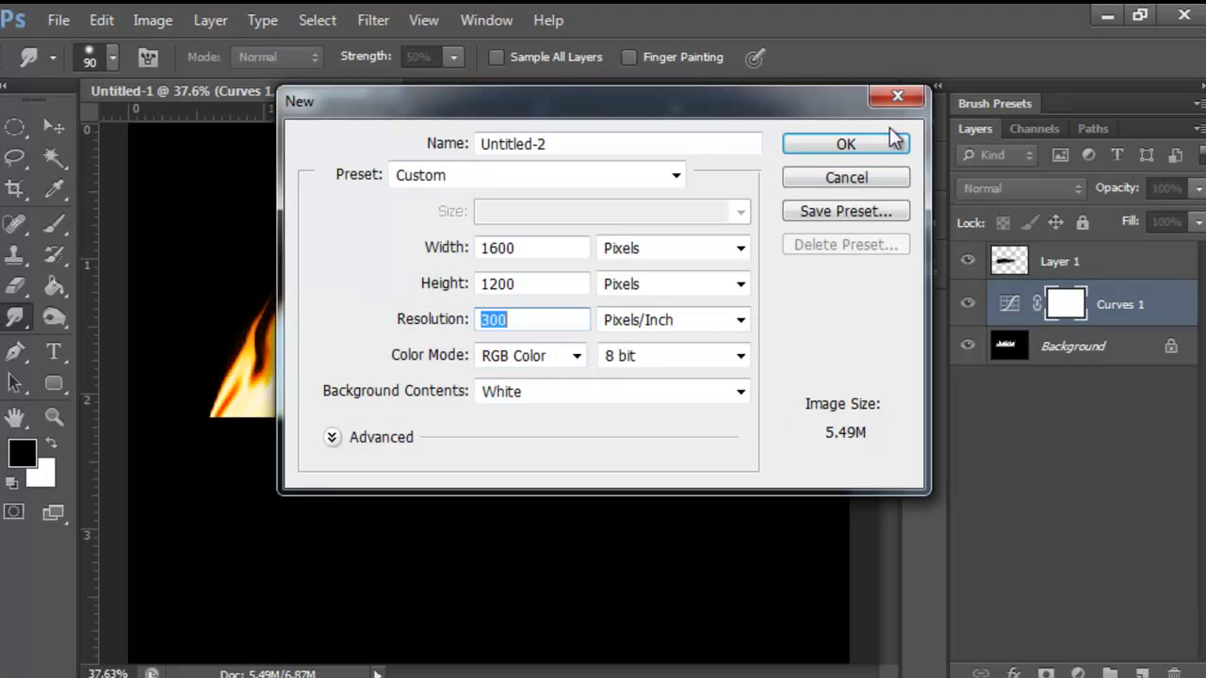
click(846, 146)
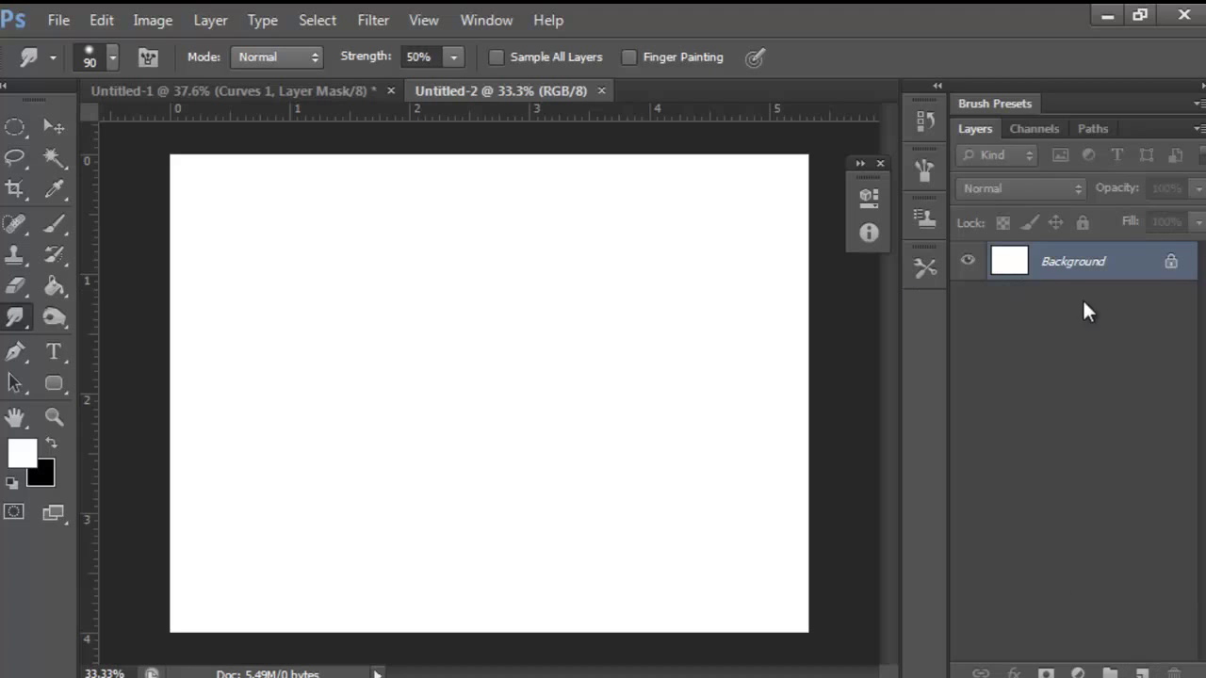
Add Layer 1 above Background and fill it solid black with the Paint Bucket.
click(67, 280)
click(1141, 671)
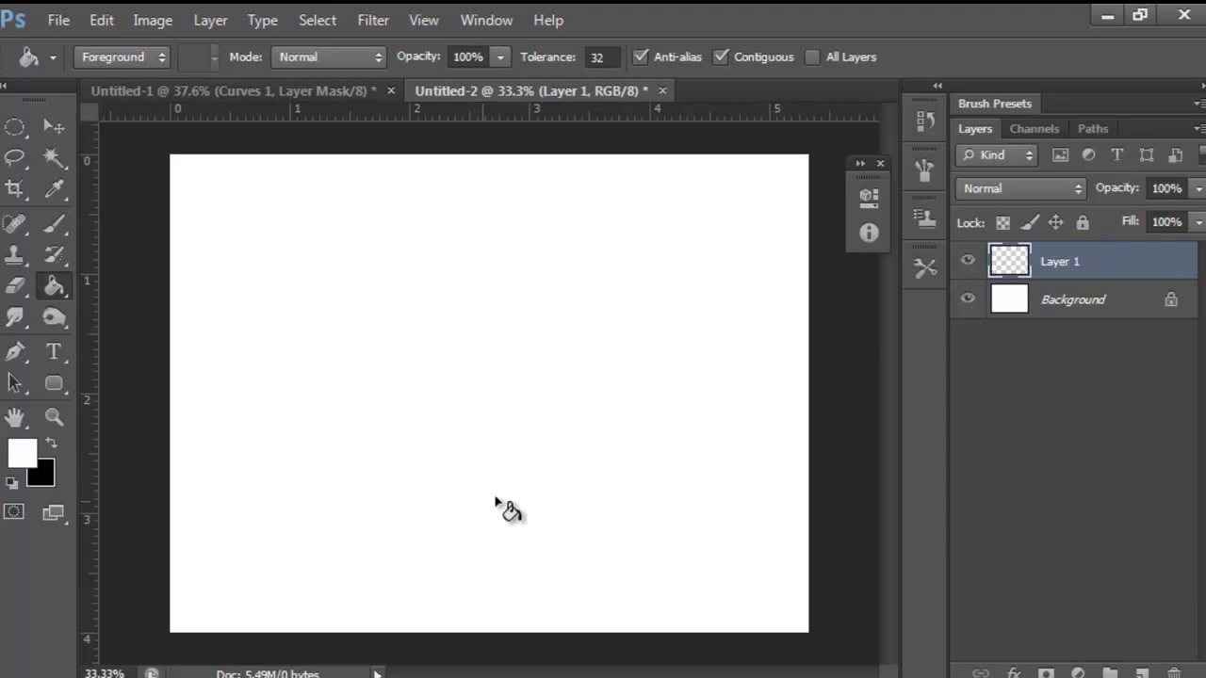
click(420, 611)
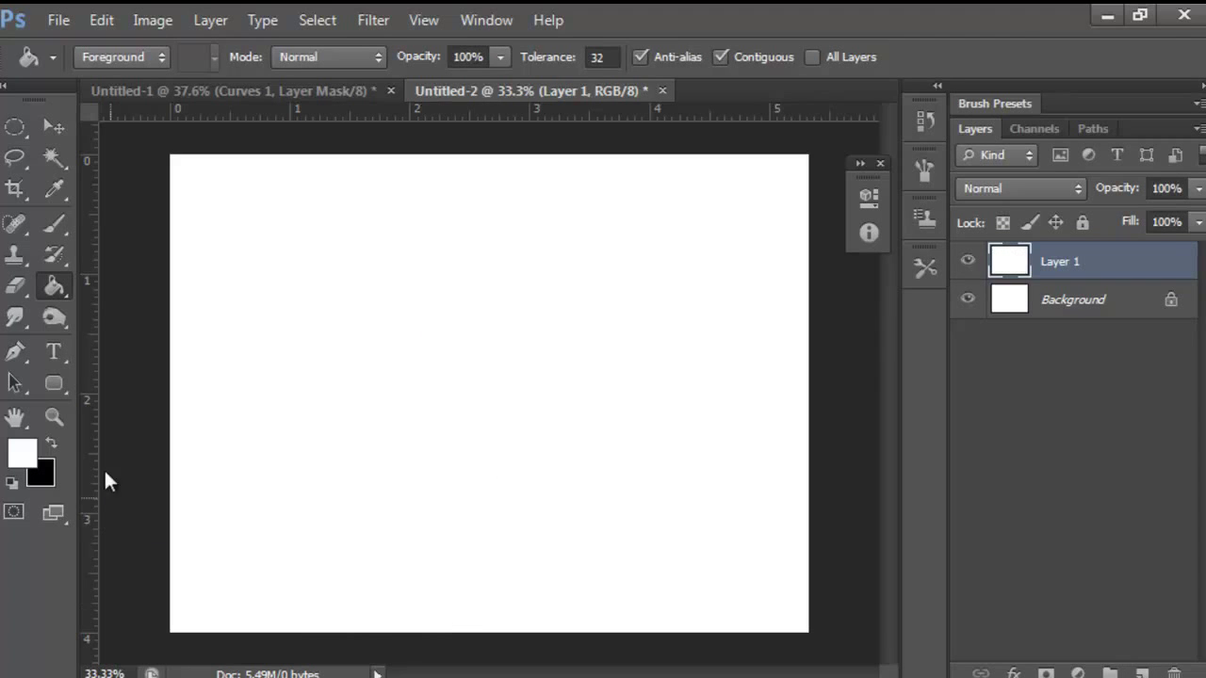
click(53, 443)
click(266, 618)
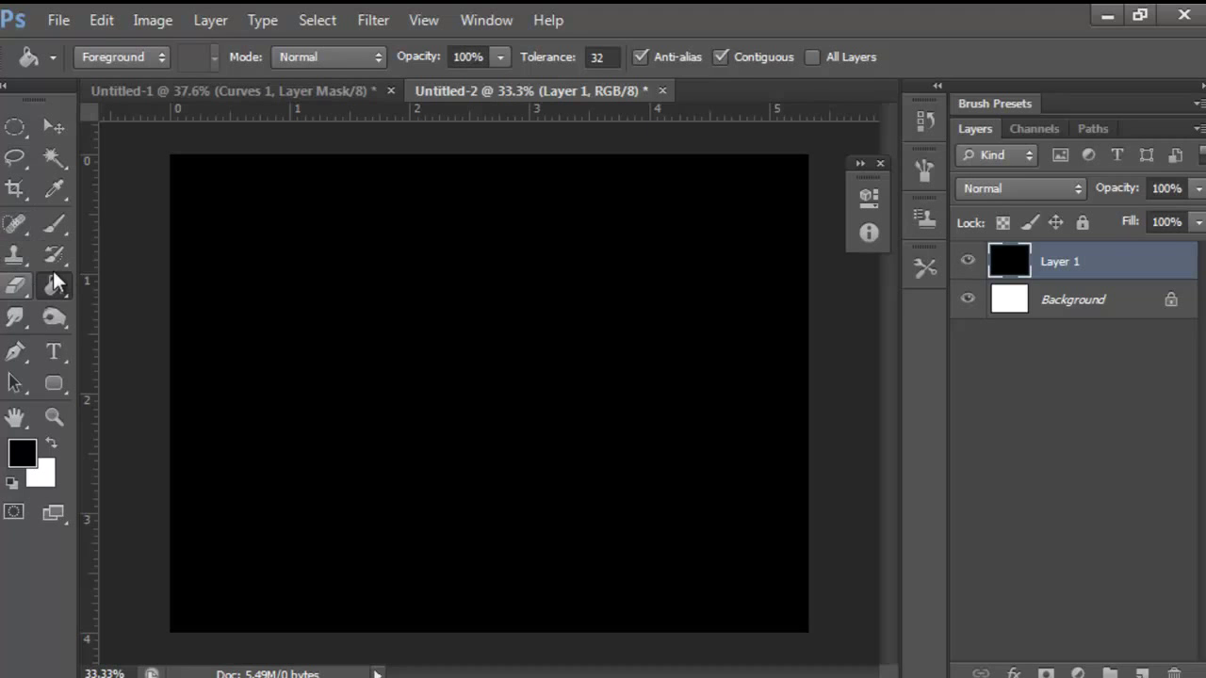
click(17, 130)
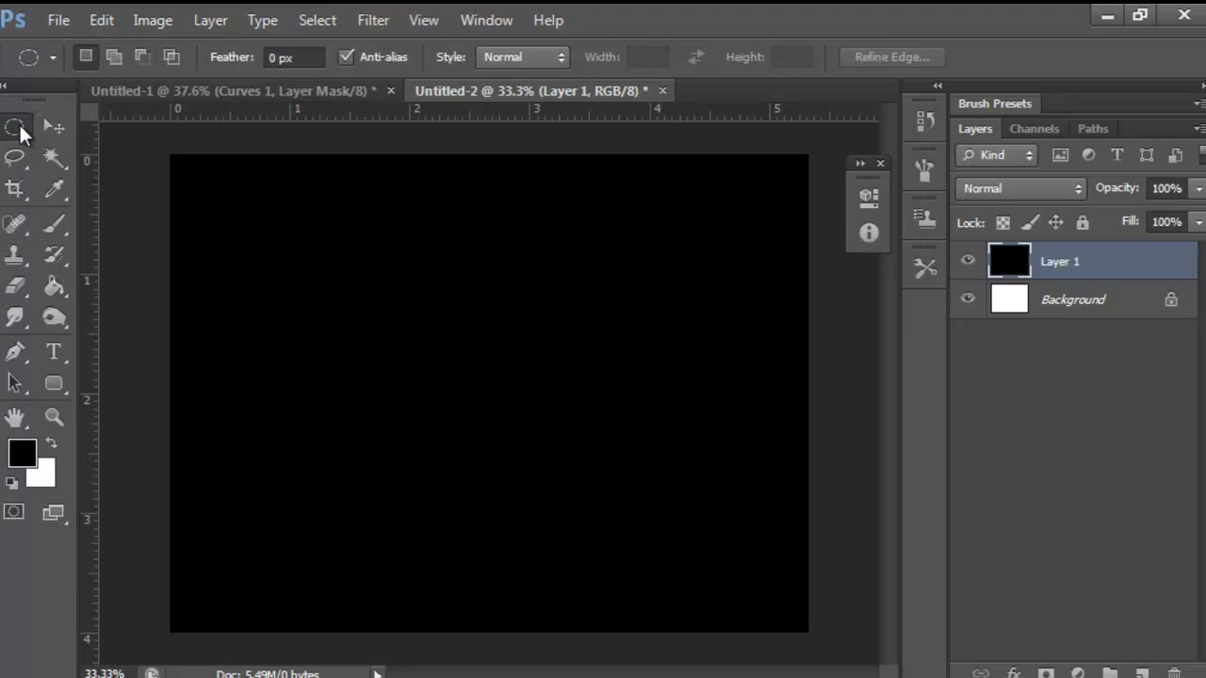
Draw a tall elliptical selection near the canvas centre, fill it white, and deselect.
right_click(20, 132)
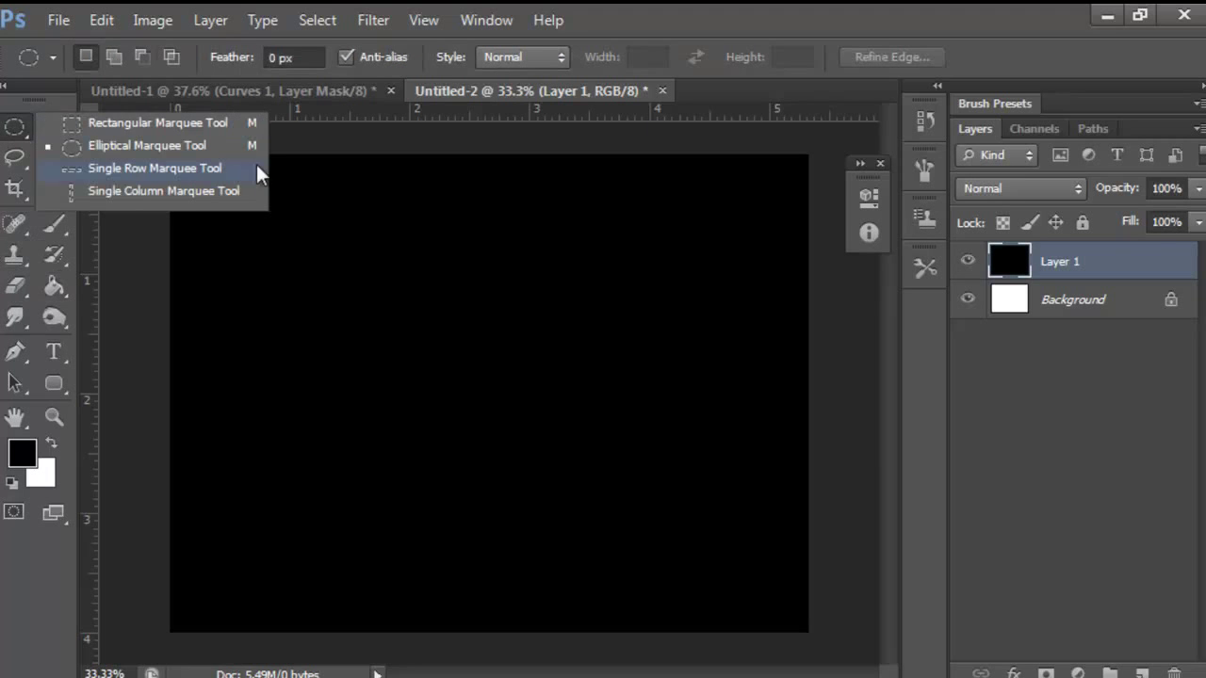
click(193, 145)
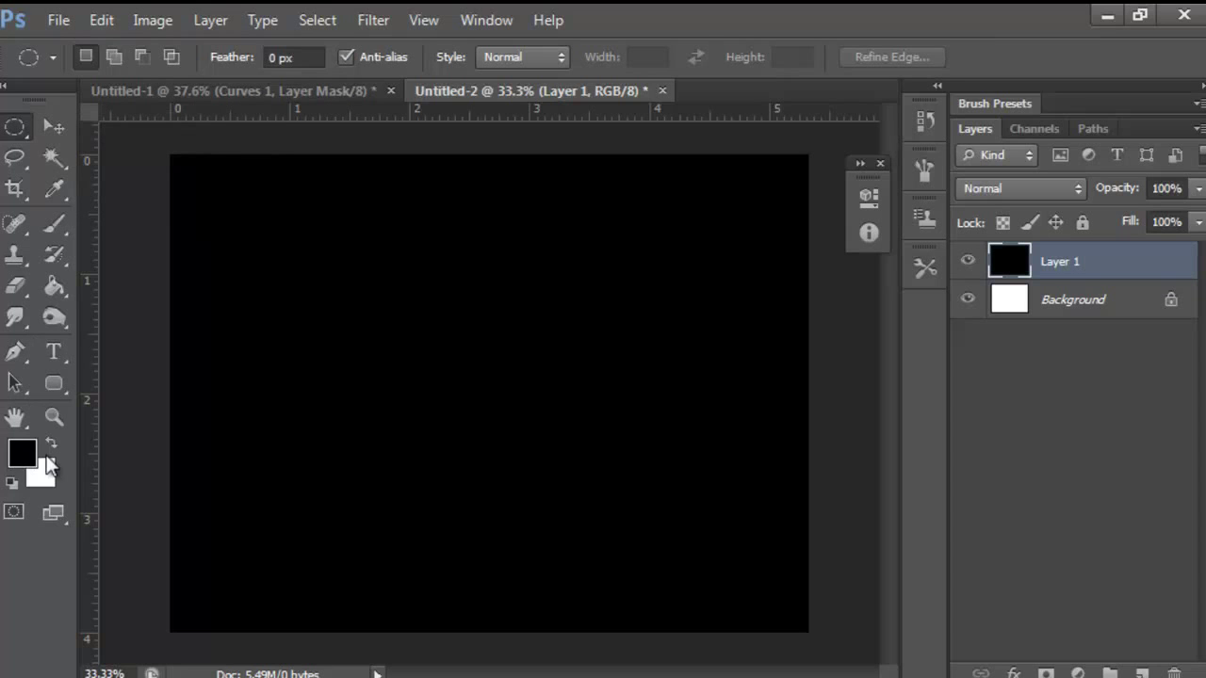
click(45, 444)
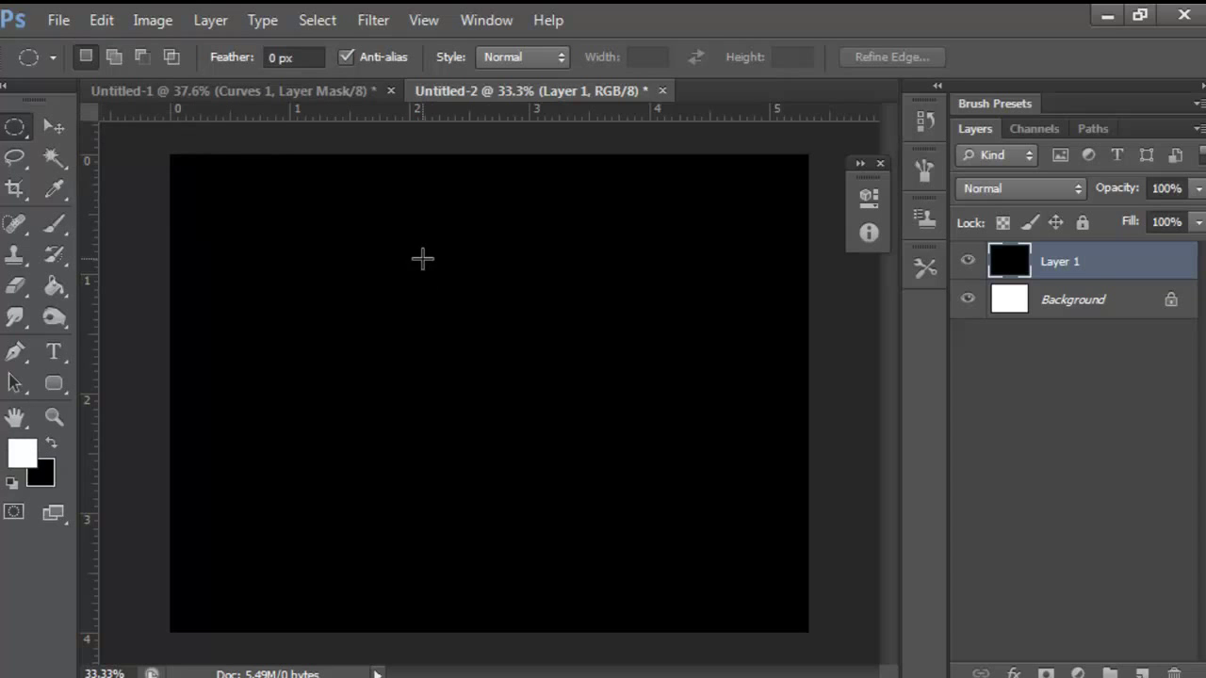
drag(434, 246, 548, 570)
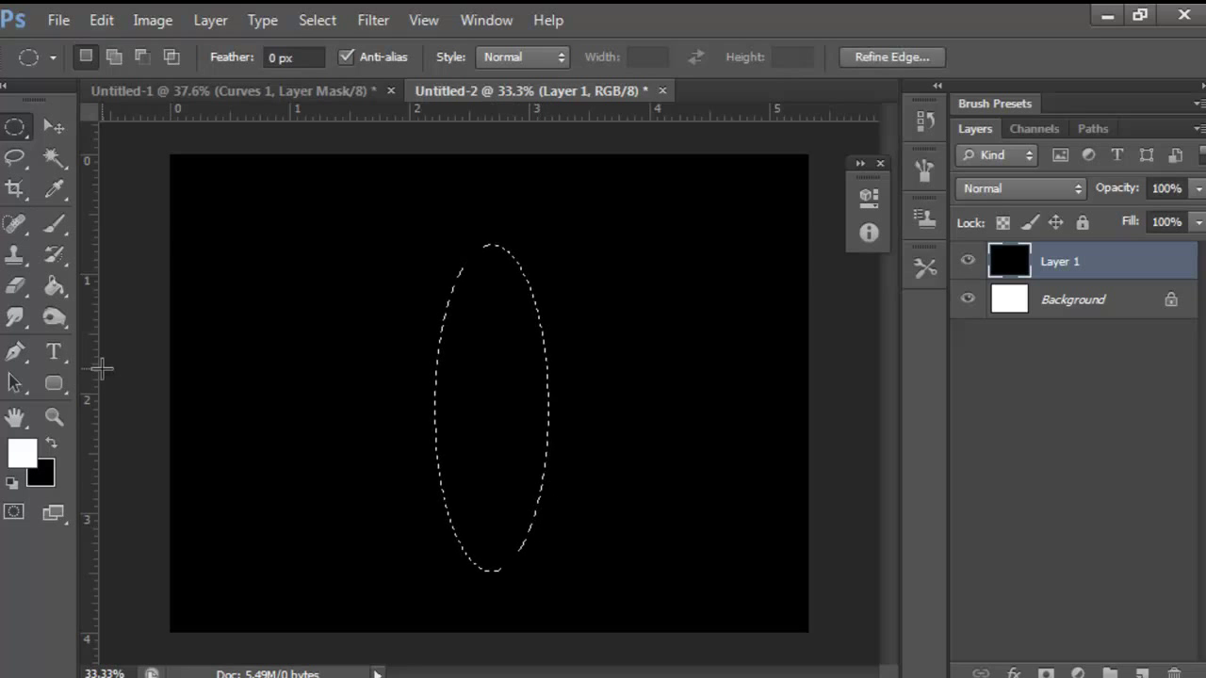
click(54, 286)
click(520, 372)
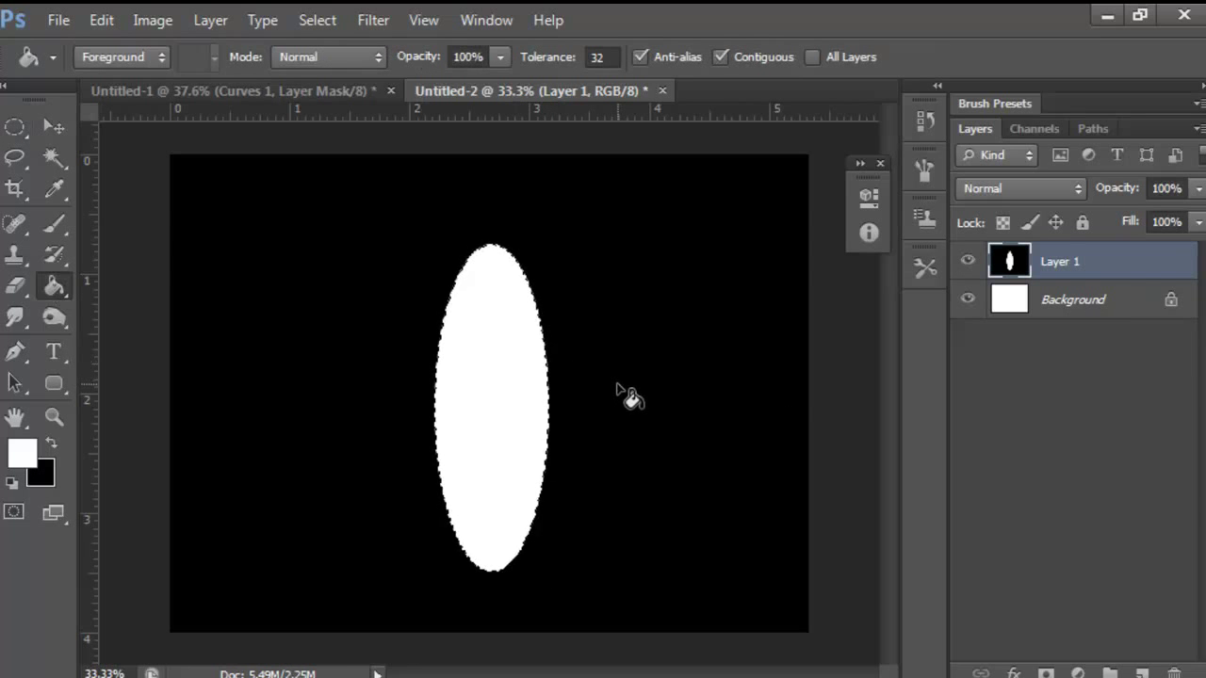
key(ctrl+d)
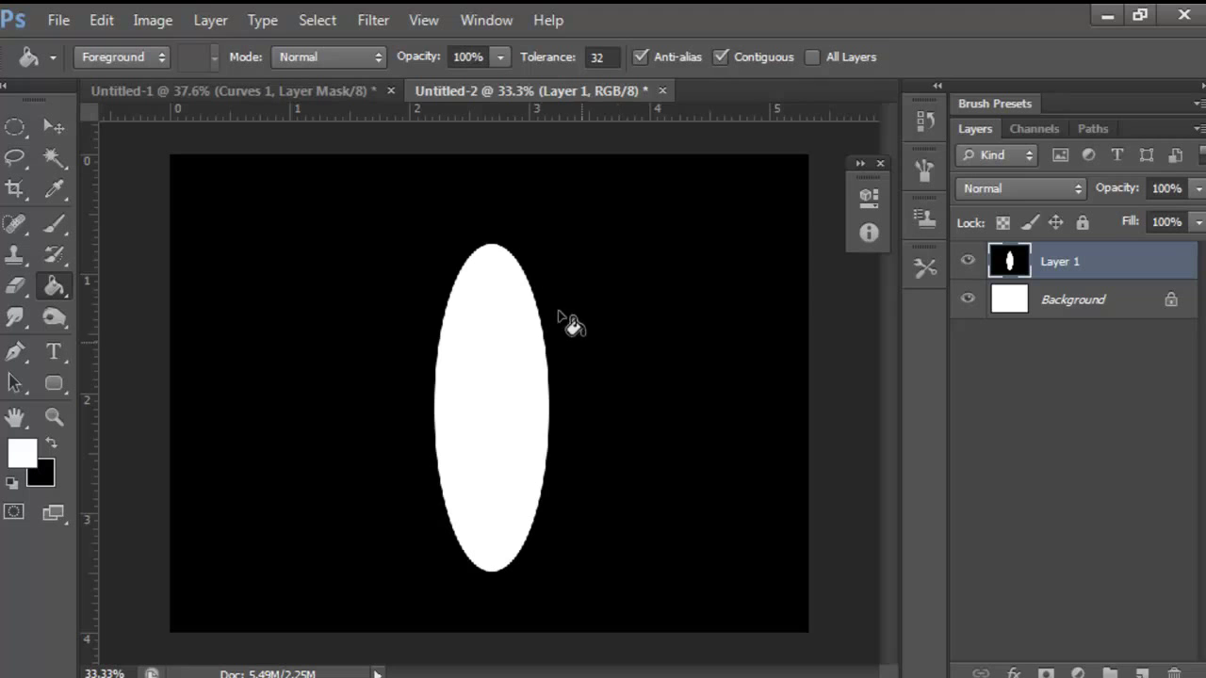
click(314, 19)
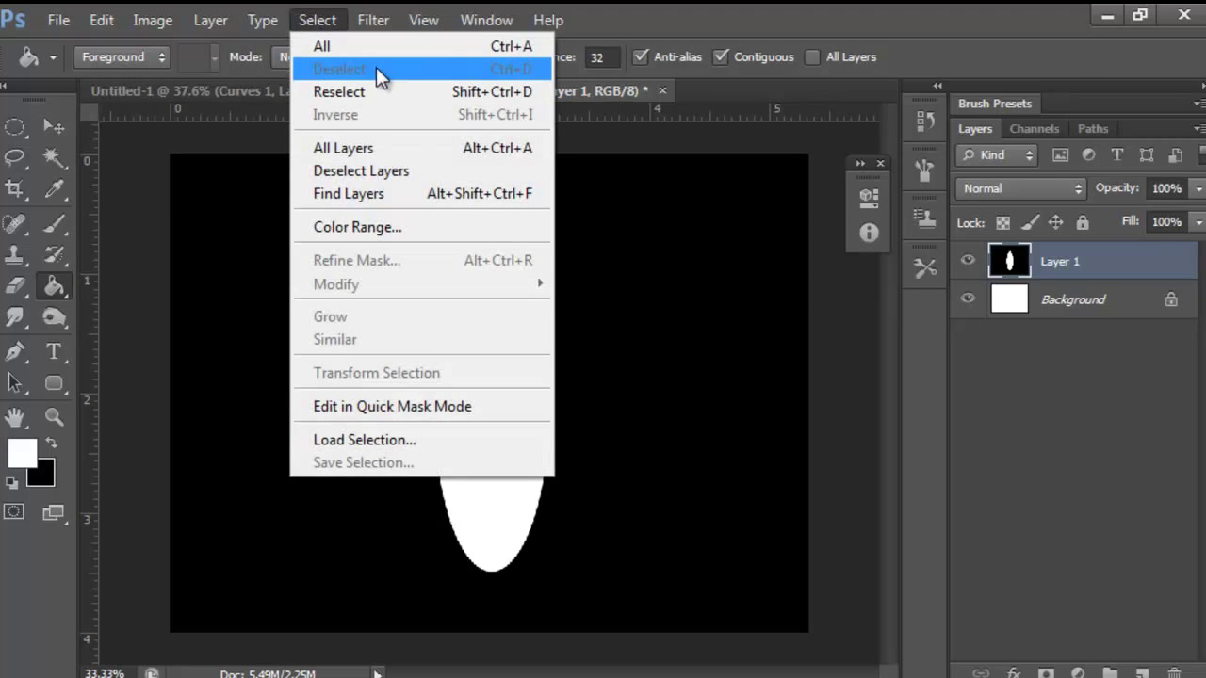
click(859, 5)
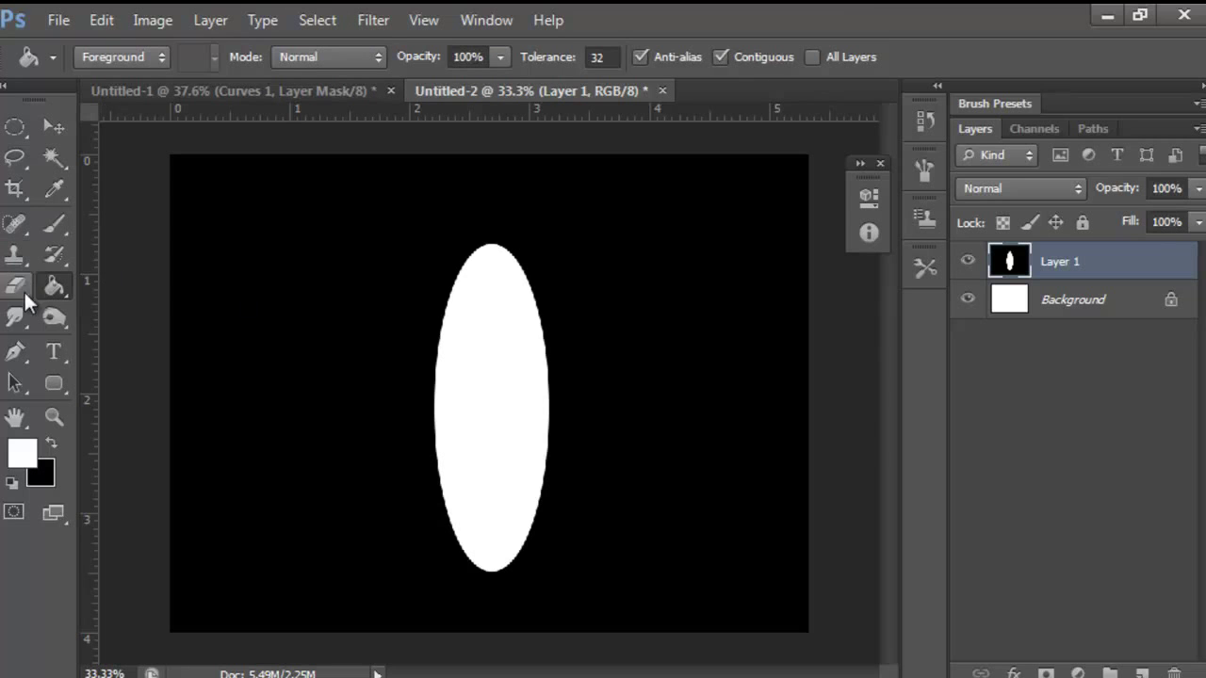
Set the Smudge tool to an 80 px brush with 50% hardness and 50% strength.
click(19, 315)
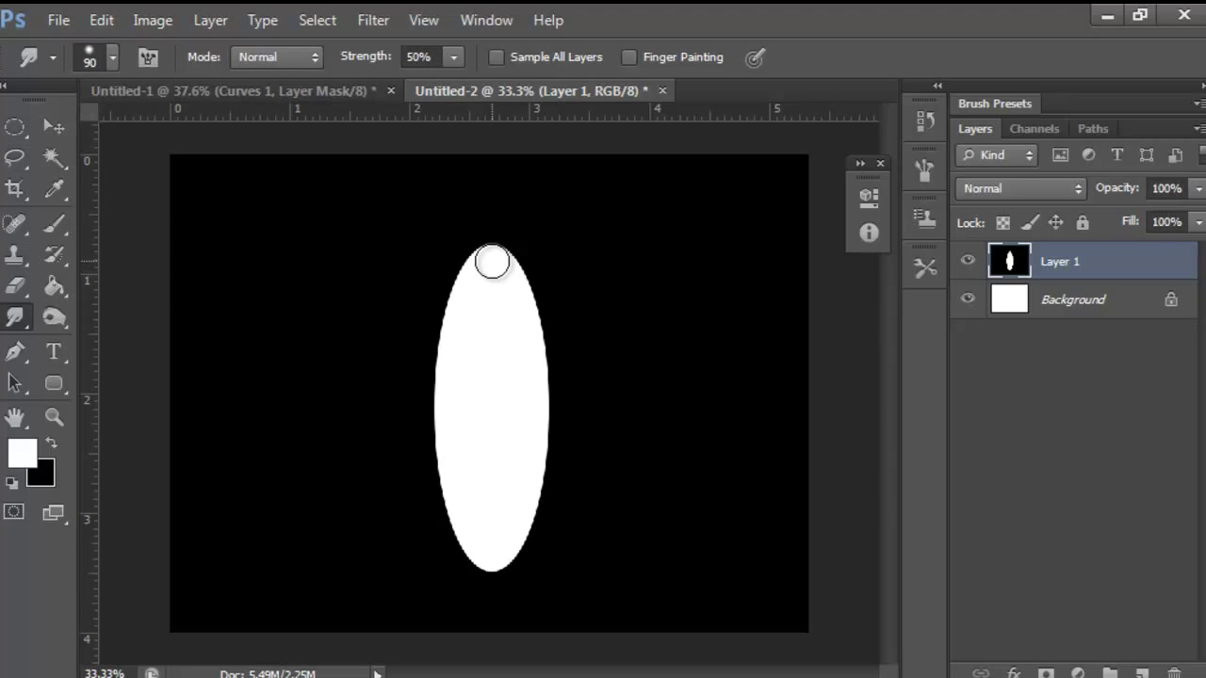
key(bracketleft)
right_click(589, 259)
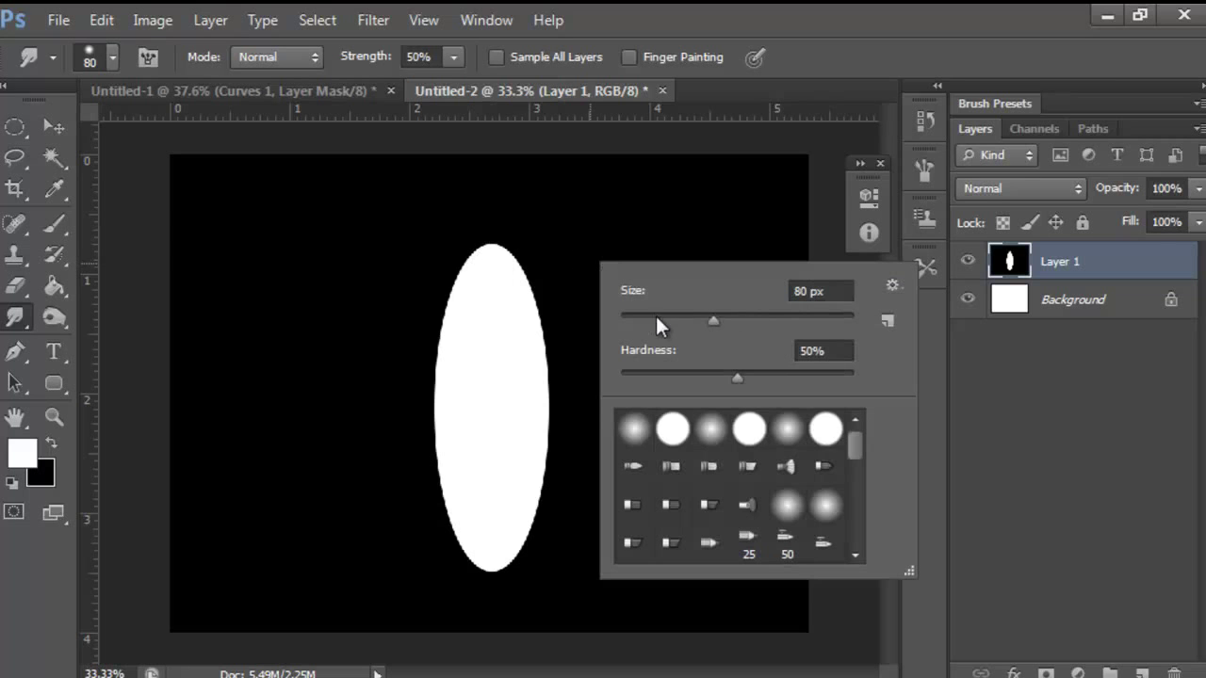
click(802, 356)
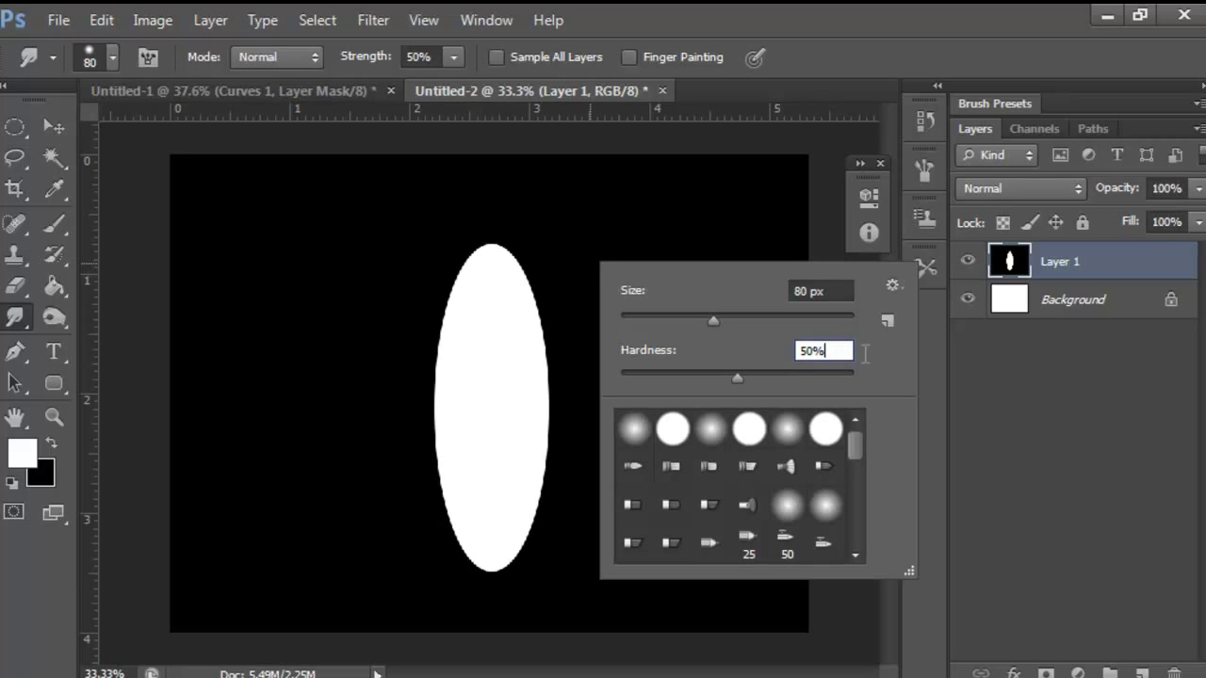
click(452, 57)
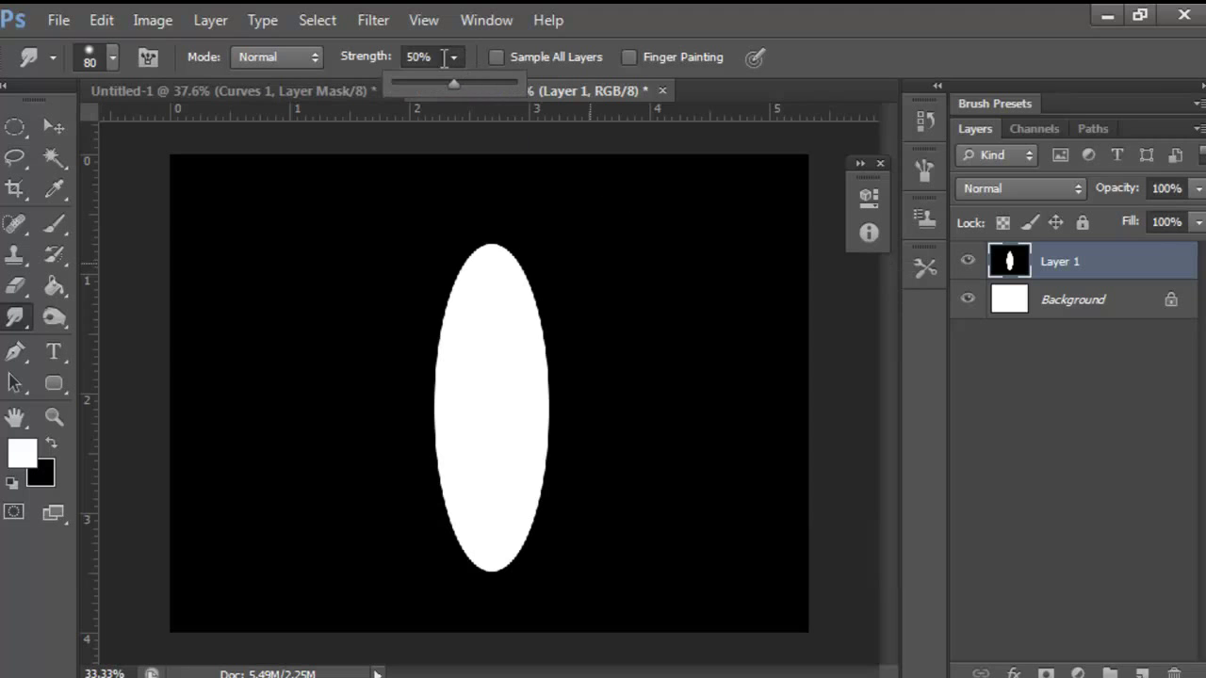
drag(429, 56, 409, 58)
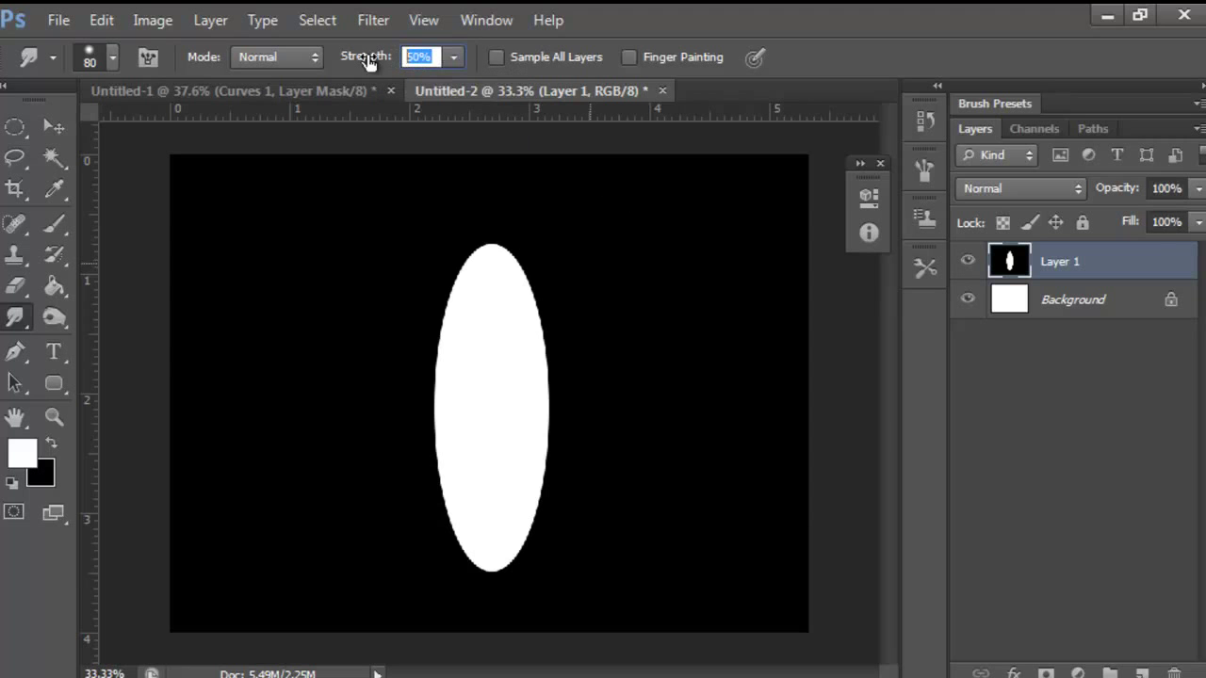
key(Return)
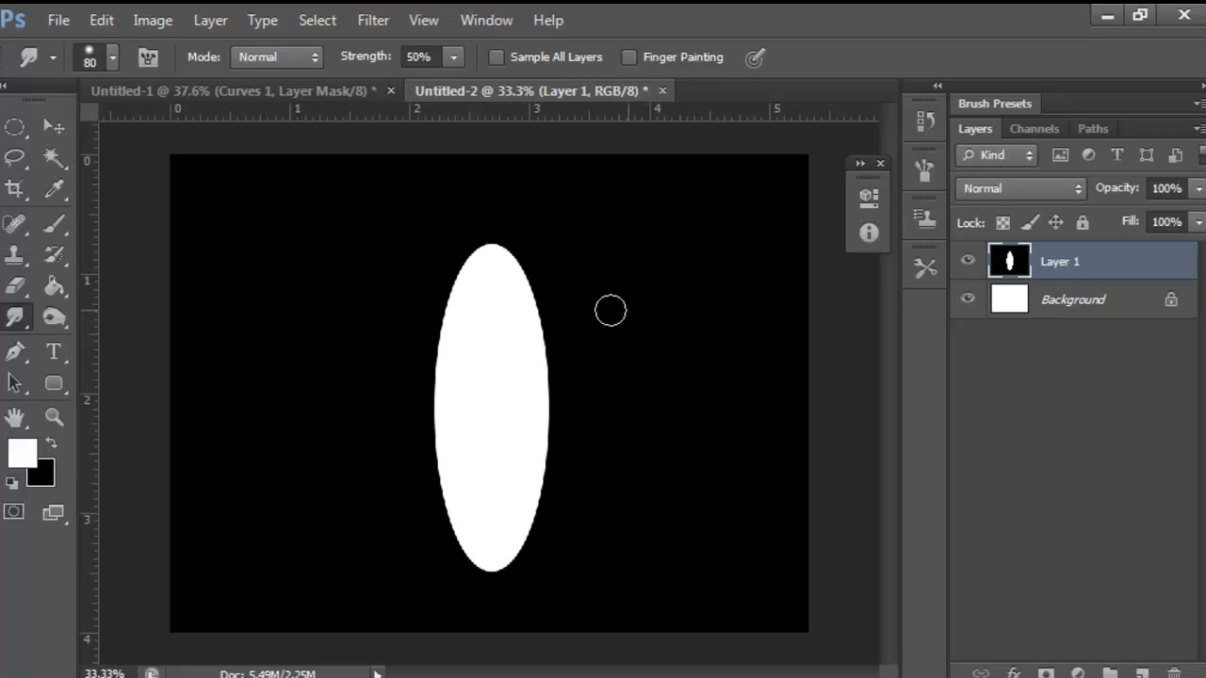
Smudge leftward from the ellipse's right edge and top, denting it with black notches.
mouse_move(605, 295)
mouse_down()
mouse_move(515, 305)
mouse_move(417, 283)
mouse_up()
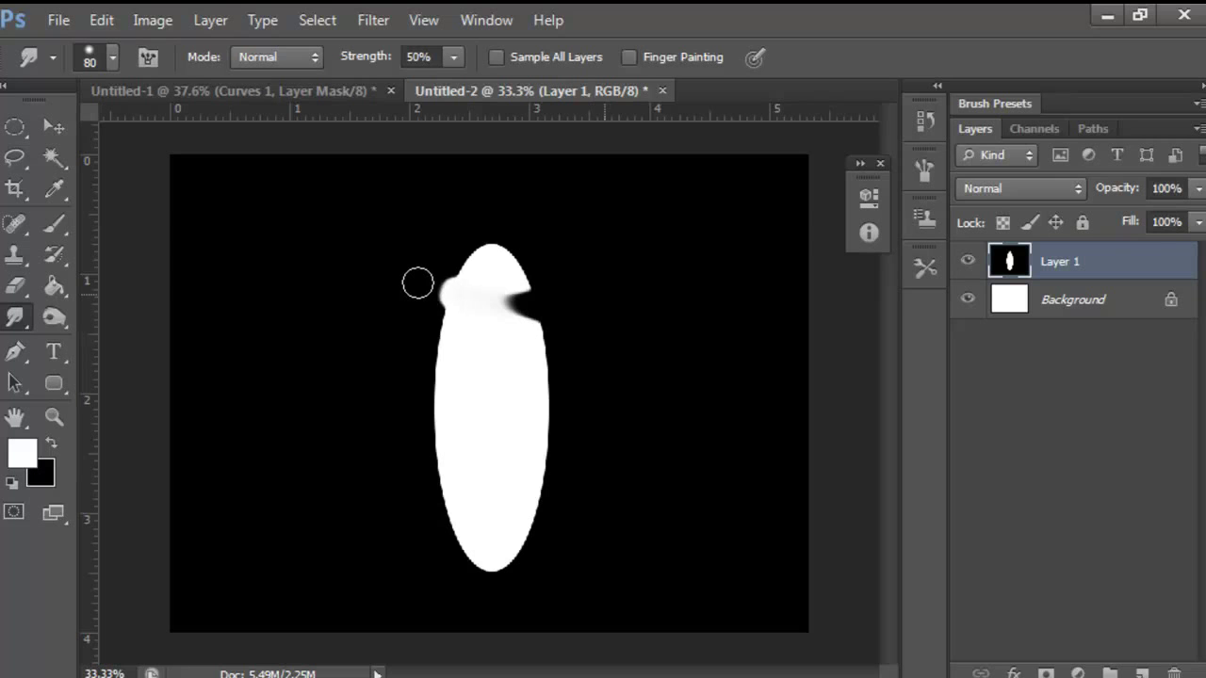
mouse_move(578, 358)
mouse_down()
mouse_move(464, 359)
mouse_move(336, 320)
mouse_up()
mouse_move(581, 433)
mouse_down()
mouse_move(480, 423)
mouse_move(324, 375)
mouse_up()
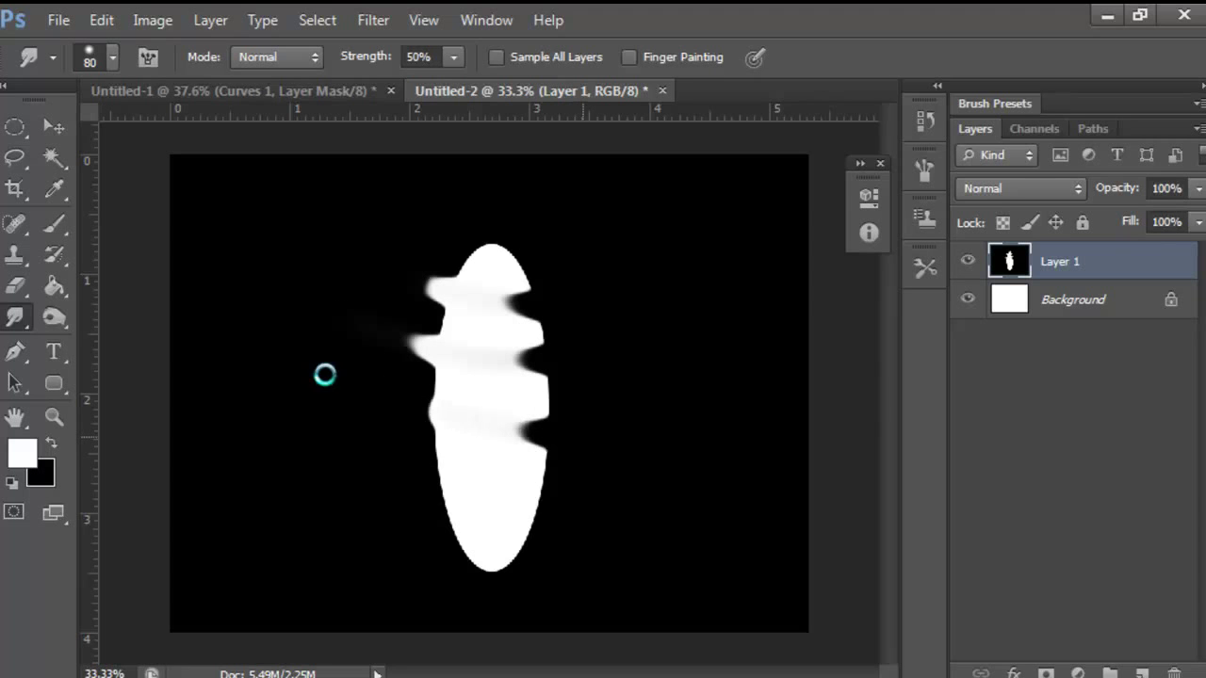
drag(581, 492, 346, 443)
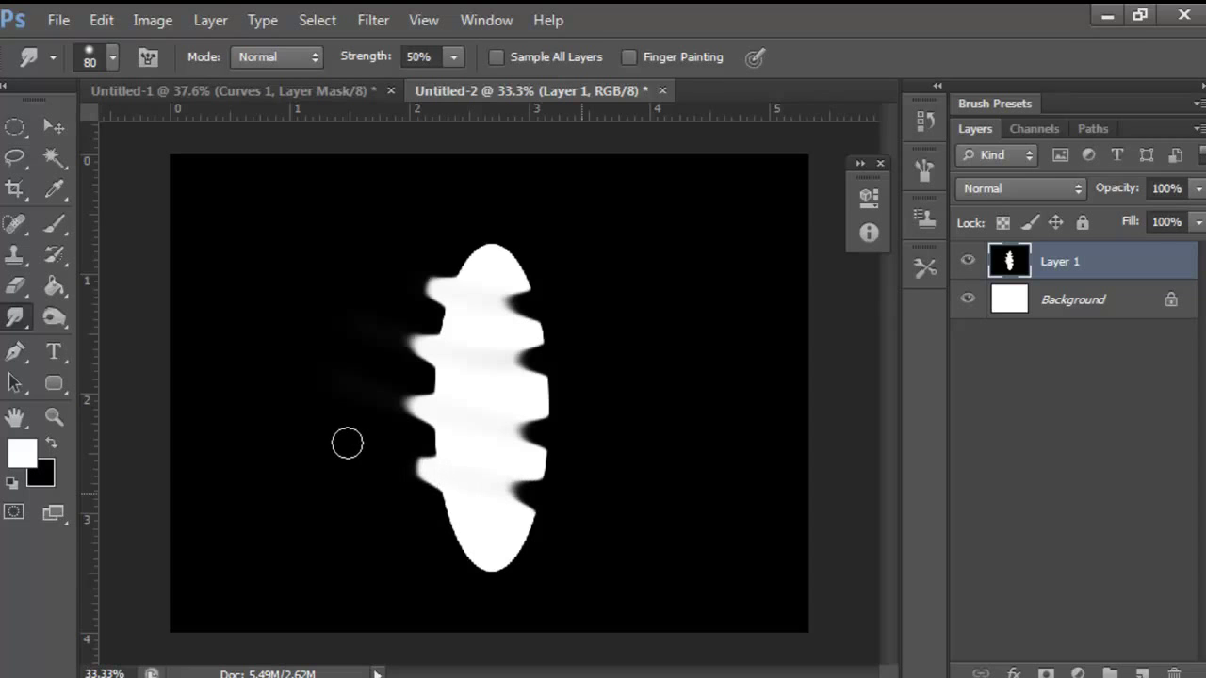
drag(560, 552, 341, 502)
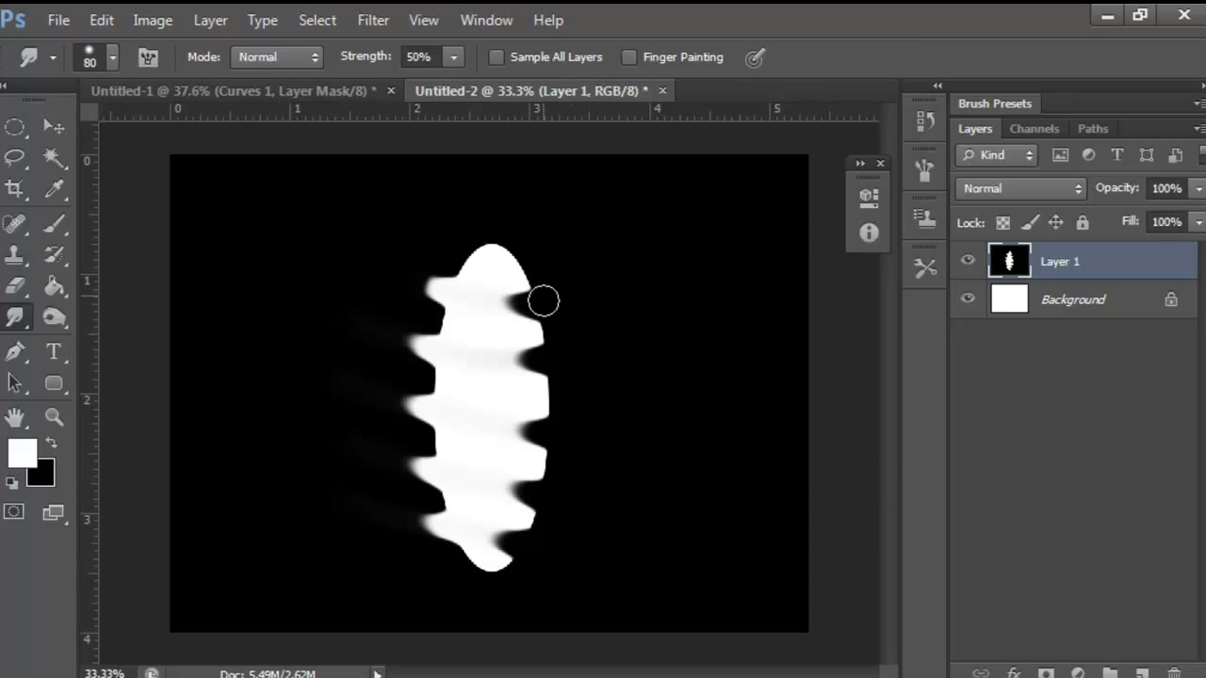
drag(541, 268, 381, 237)
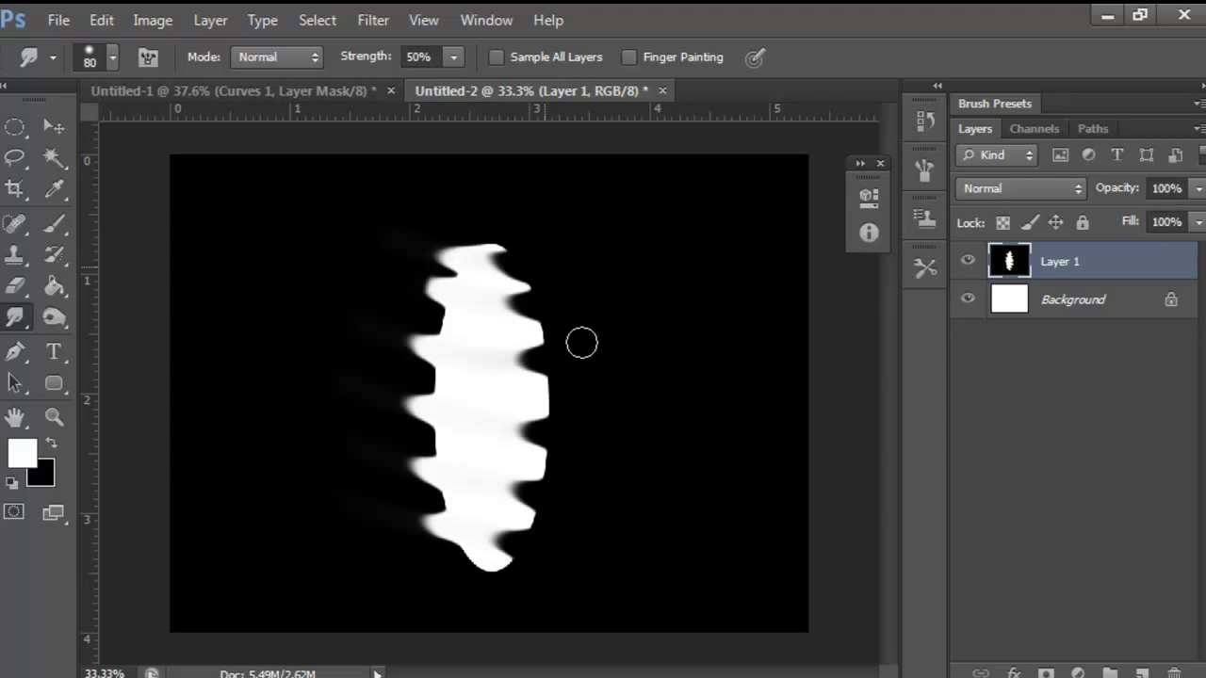
drag(565, 334, 419, 321)
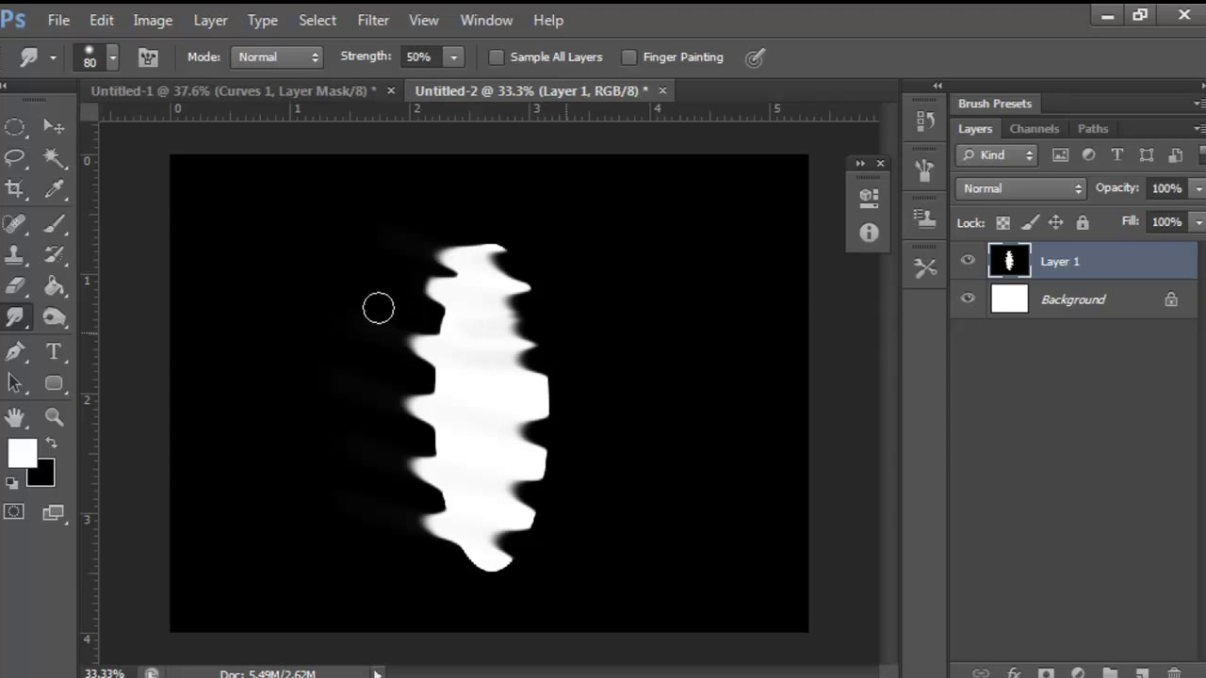
drag(563, 398, 387, 367)
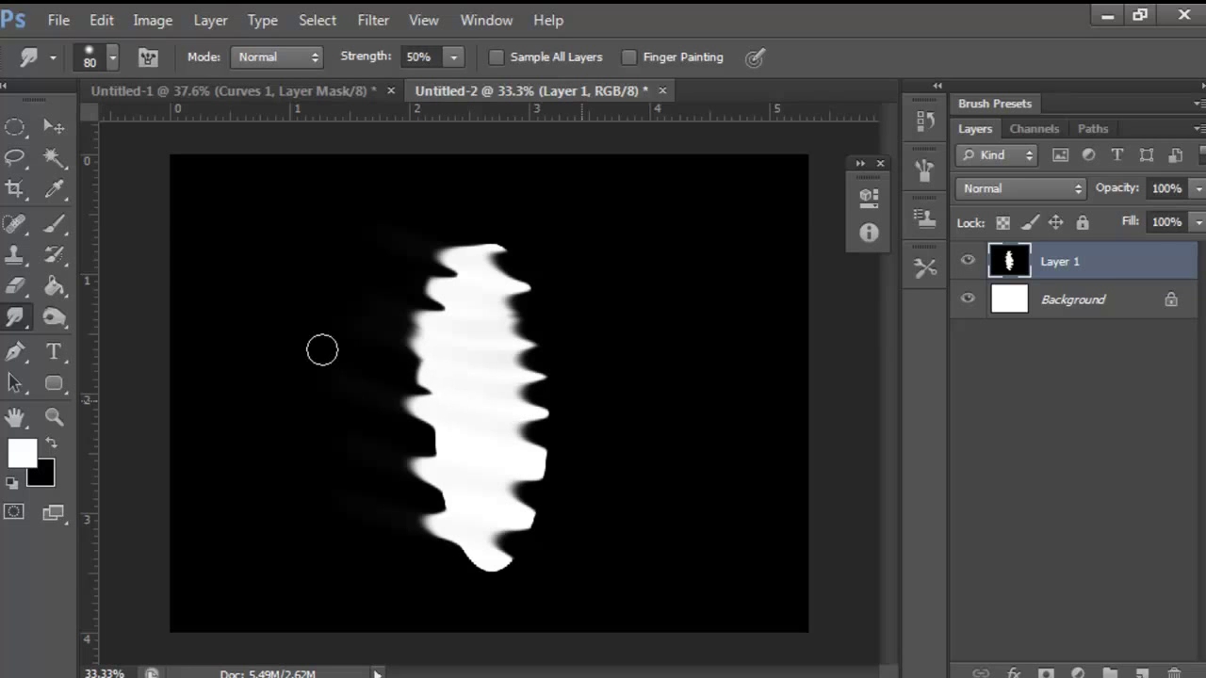
drag(584, 480, 307, 404)
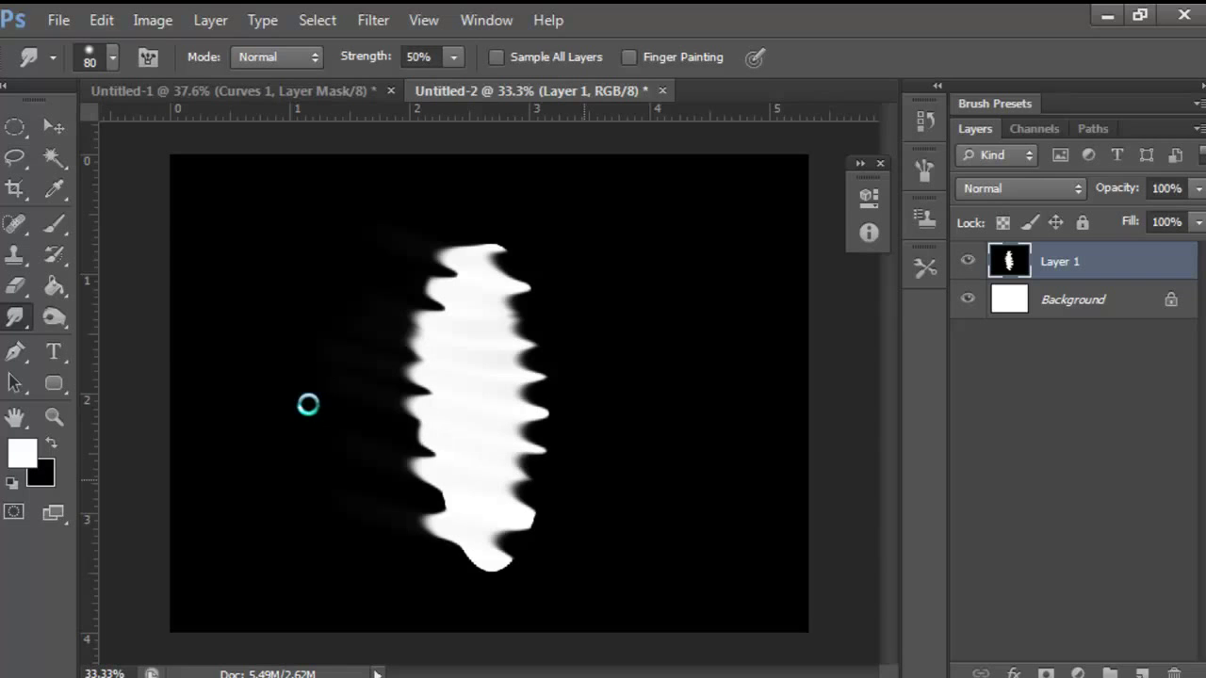
drag(571, 527, 329, 473)
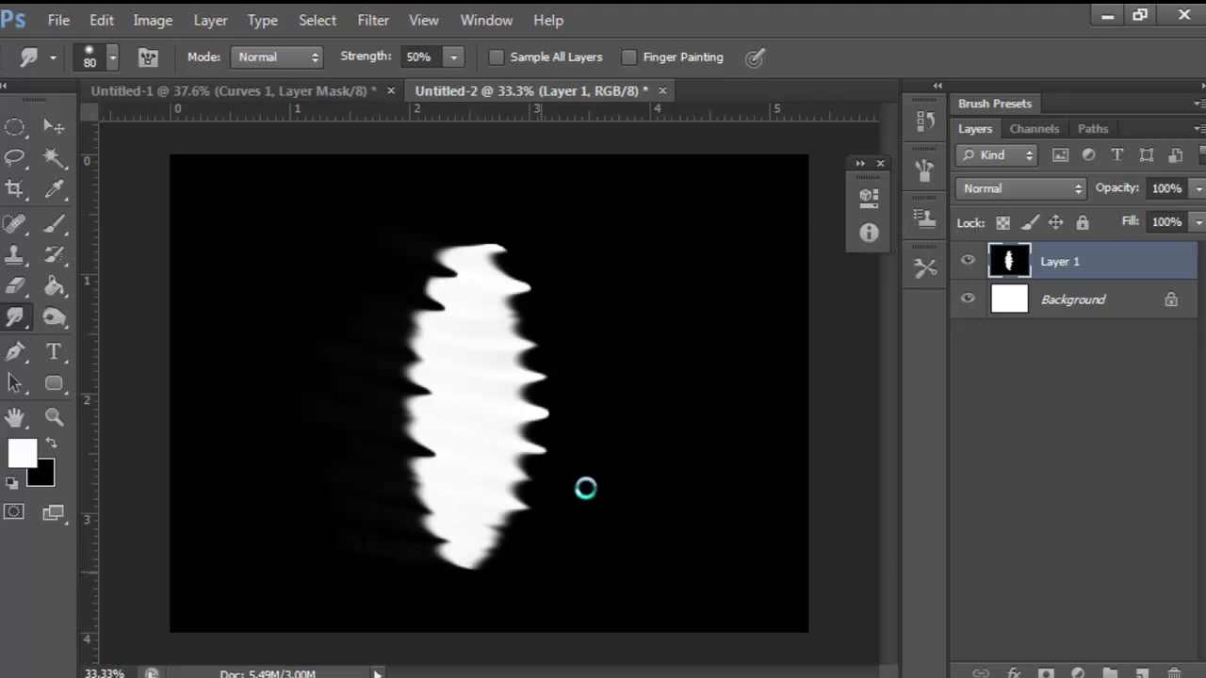
Make a second smudge pass along the right edge, drawing the tips into flame tongues.
drag(565, 511, 291, 472)
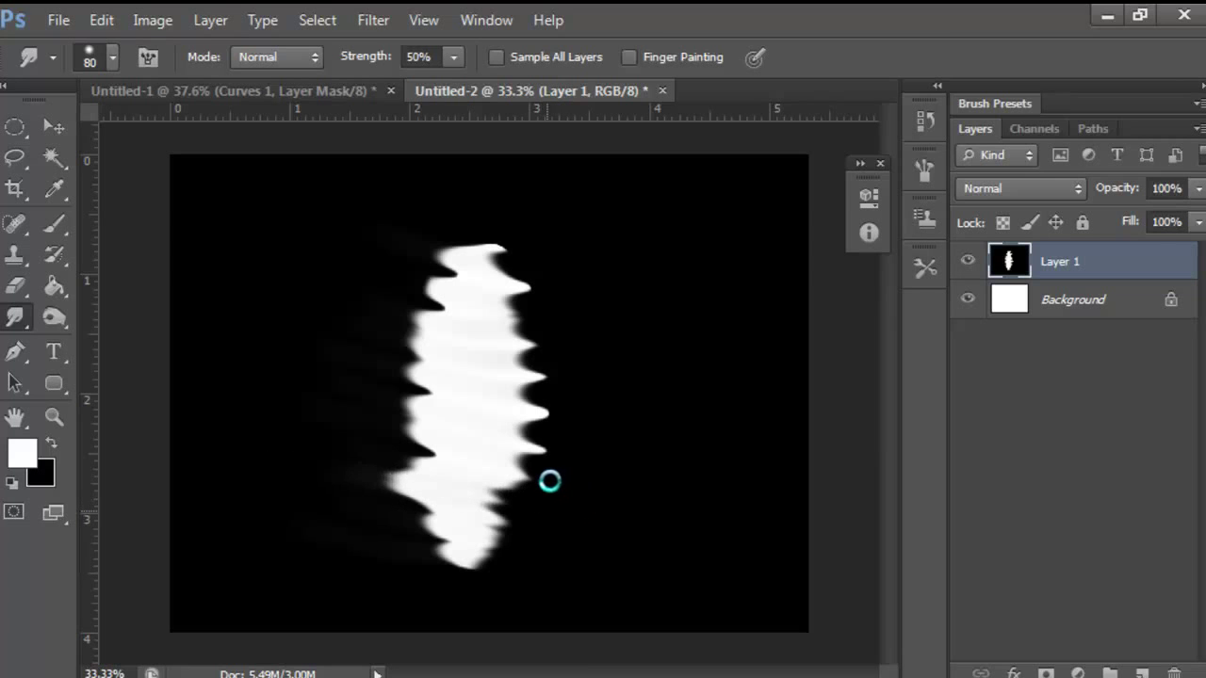
drag(543, 485, 286, 401)
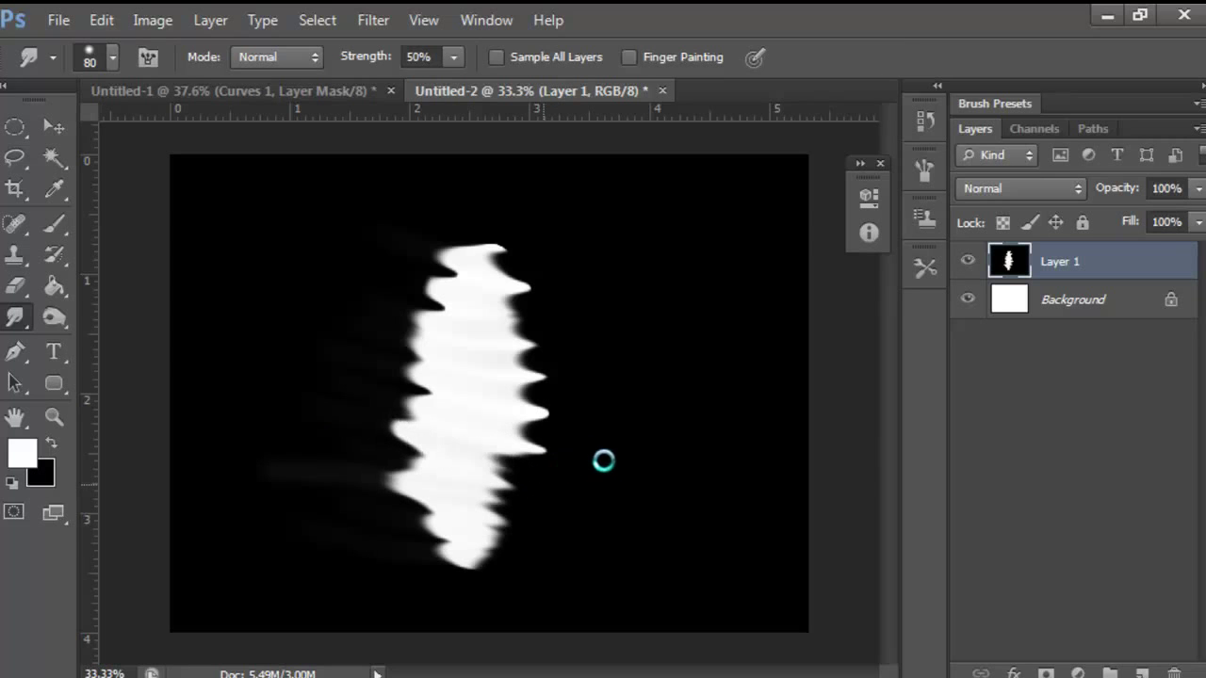
drag(577, 453, 277, 358)
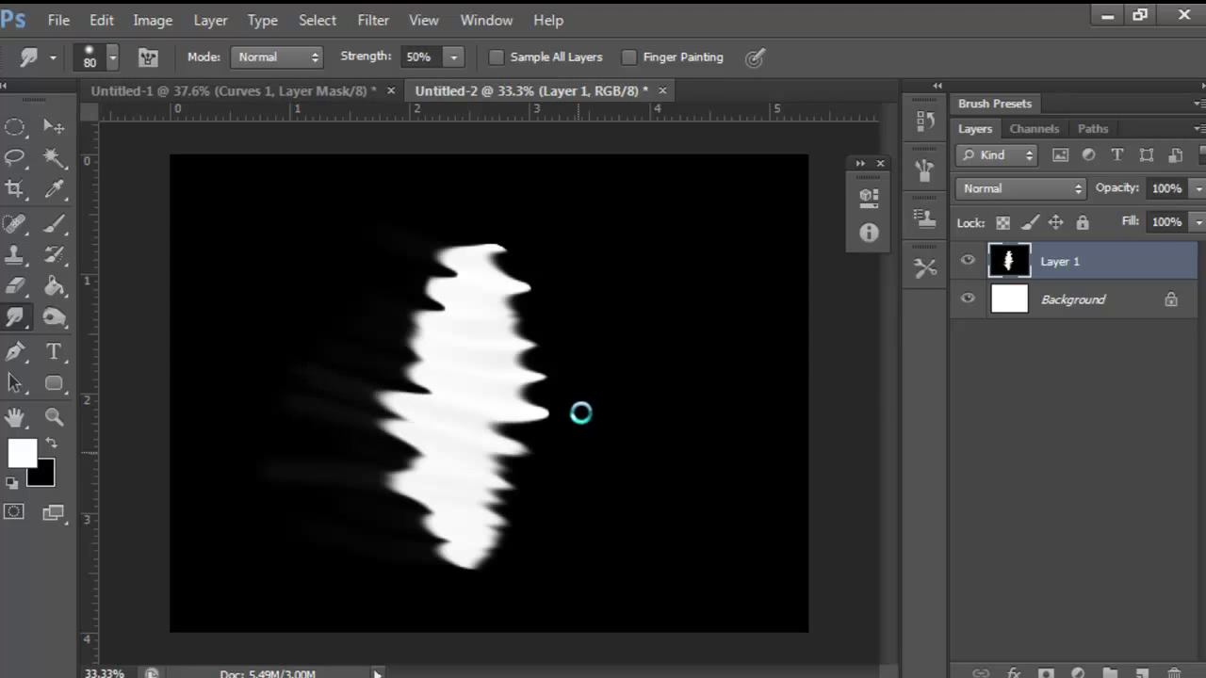
drag(578, 412, 291, 349)
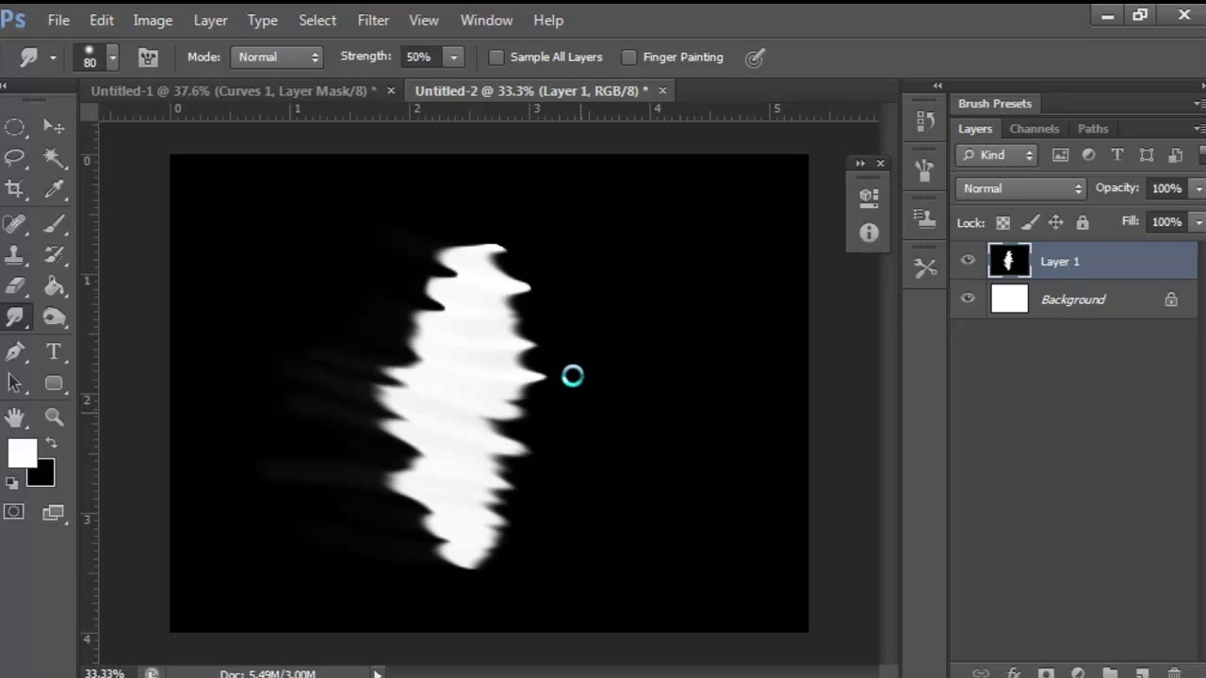
drag(574, 376, 314, 326)
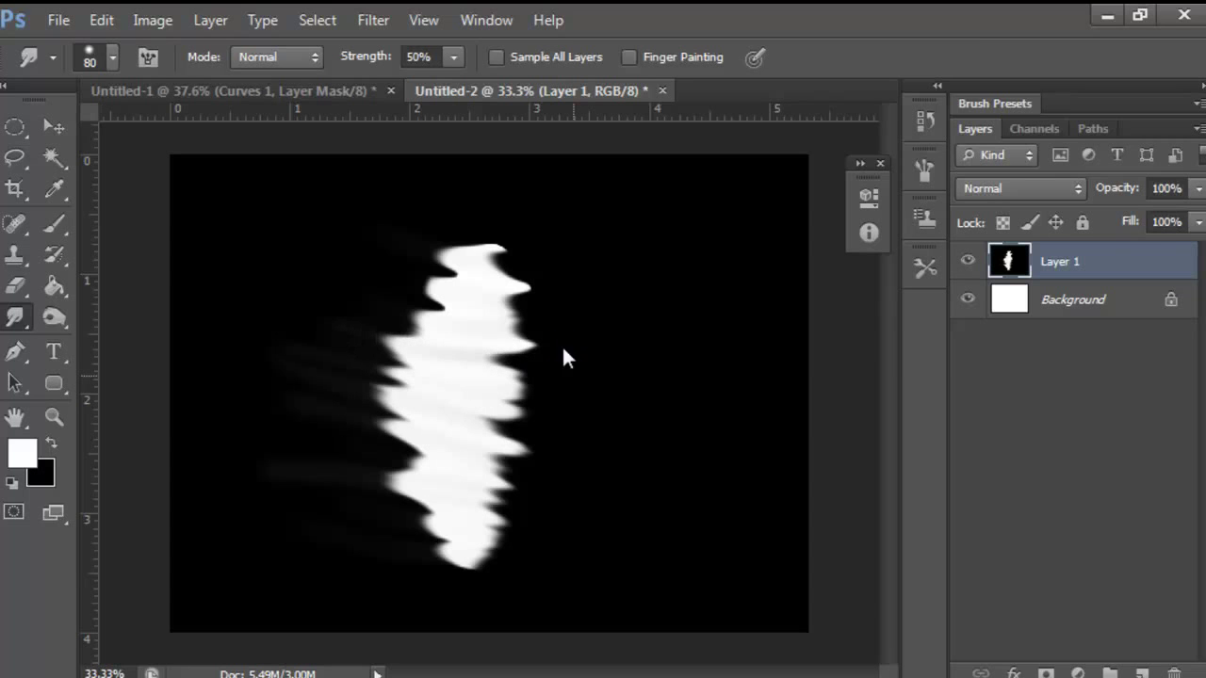
drag(564, 344, 288, 285)
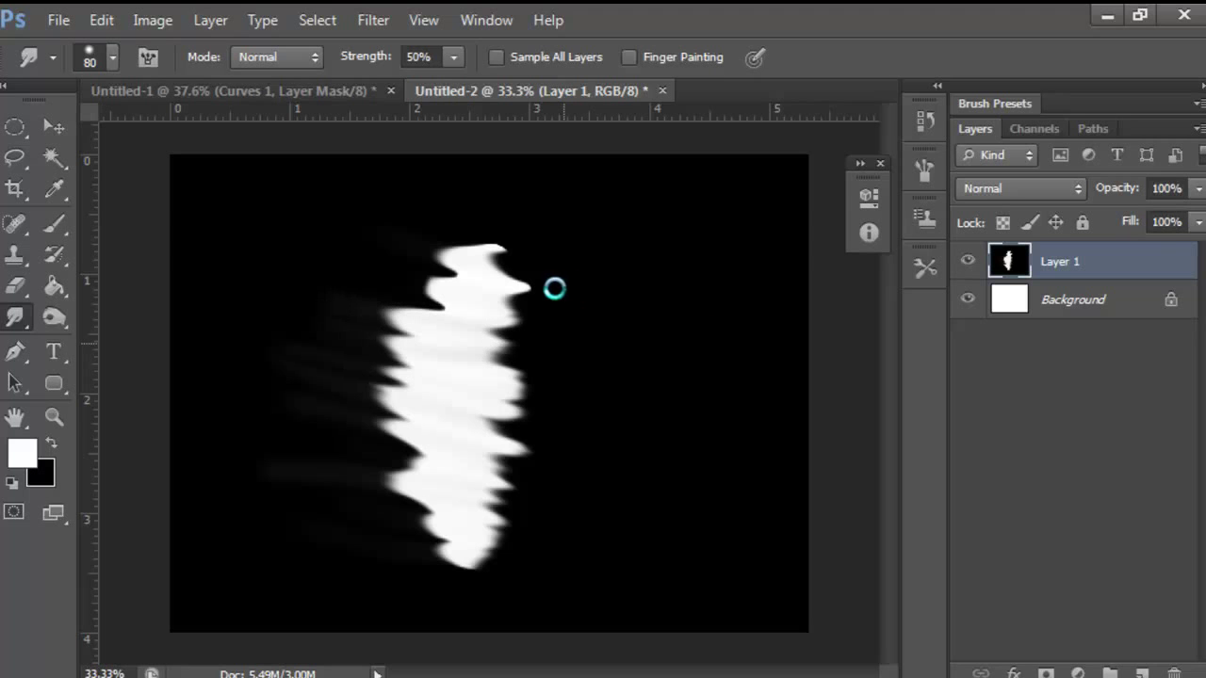
drag(549, 290, 368, 264)
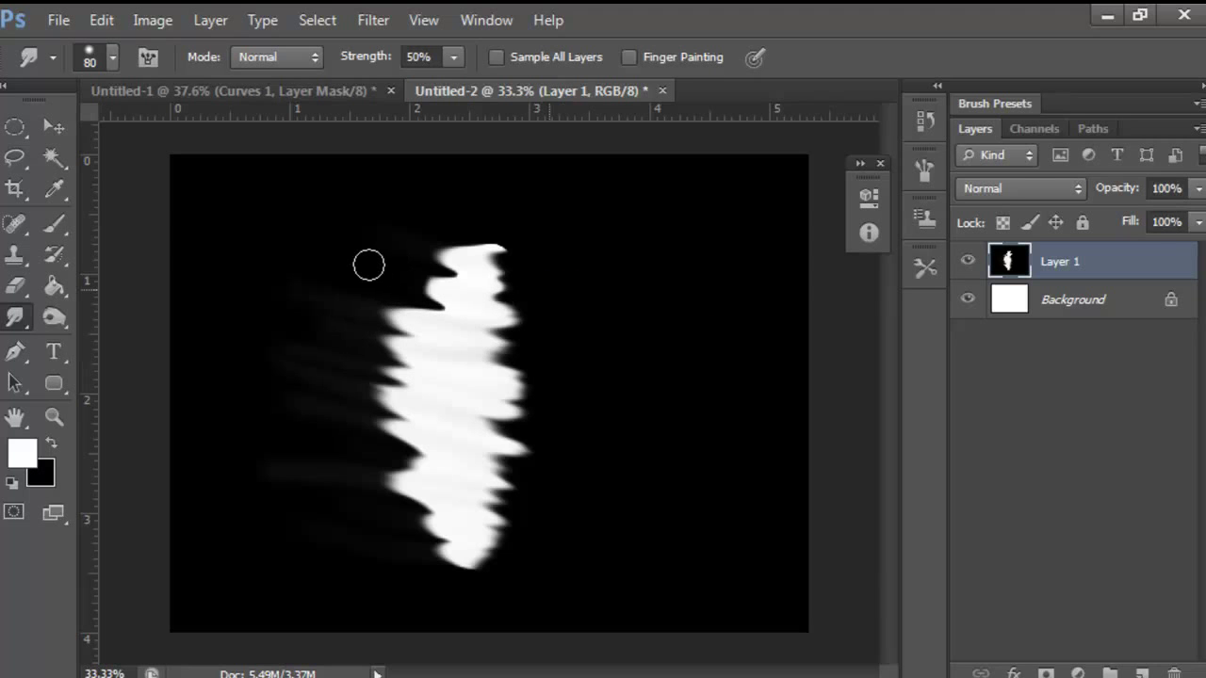
mouse_move(463, 304)
mouse_down()
mouse_move(405, 300)
mouse_move(362, 296)
mouse_up()
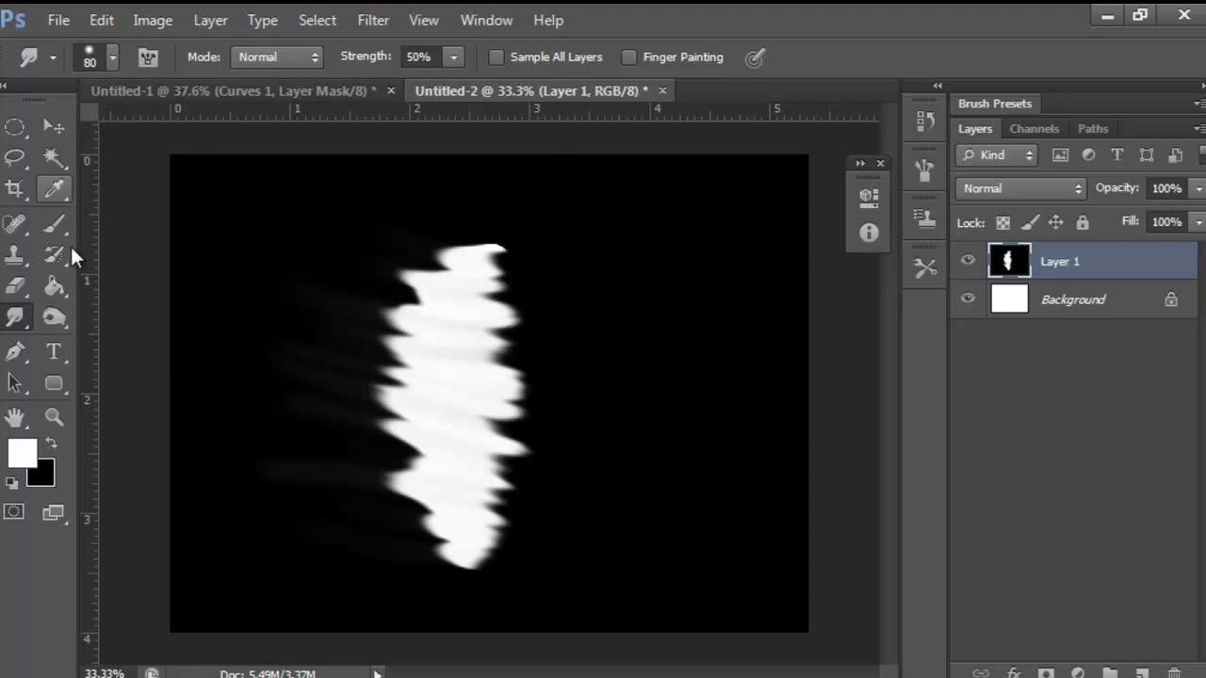
Paint the grey haze left of the flame black with a soft brush at 54% flow.
click(52, 227)
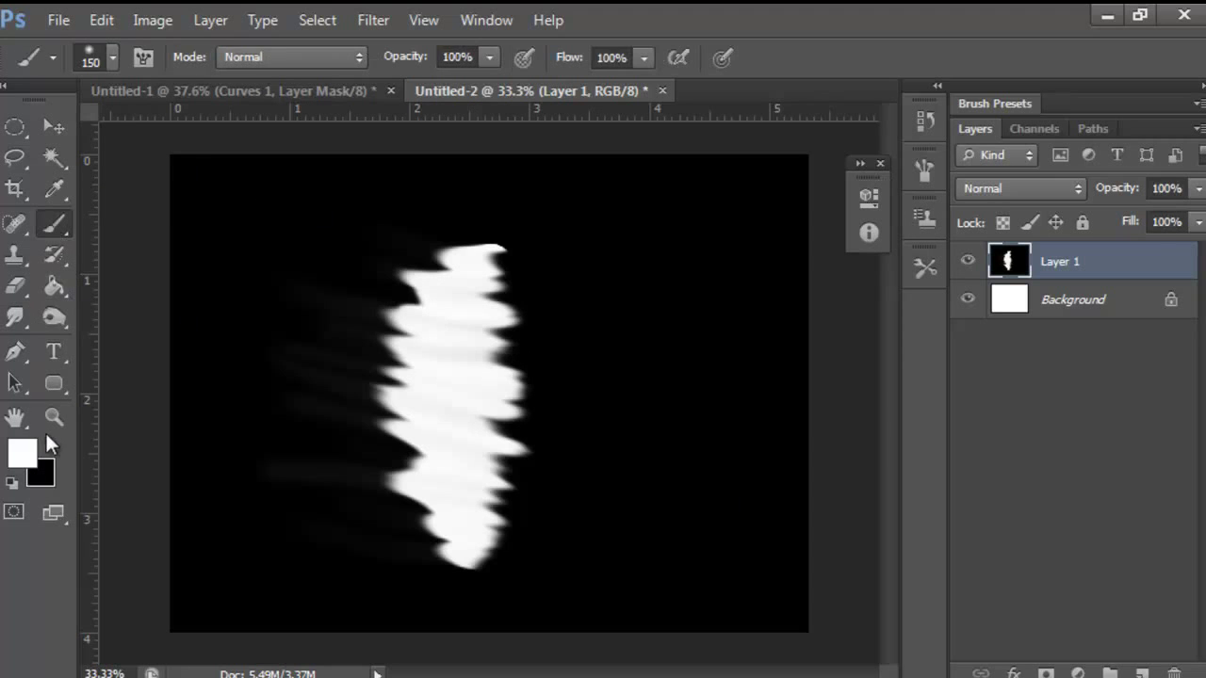
click(50, 440)
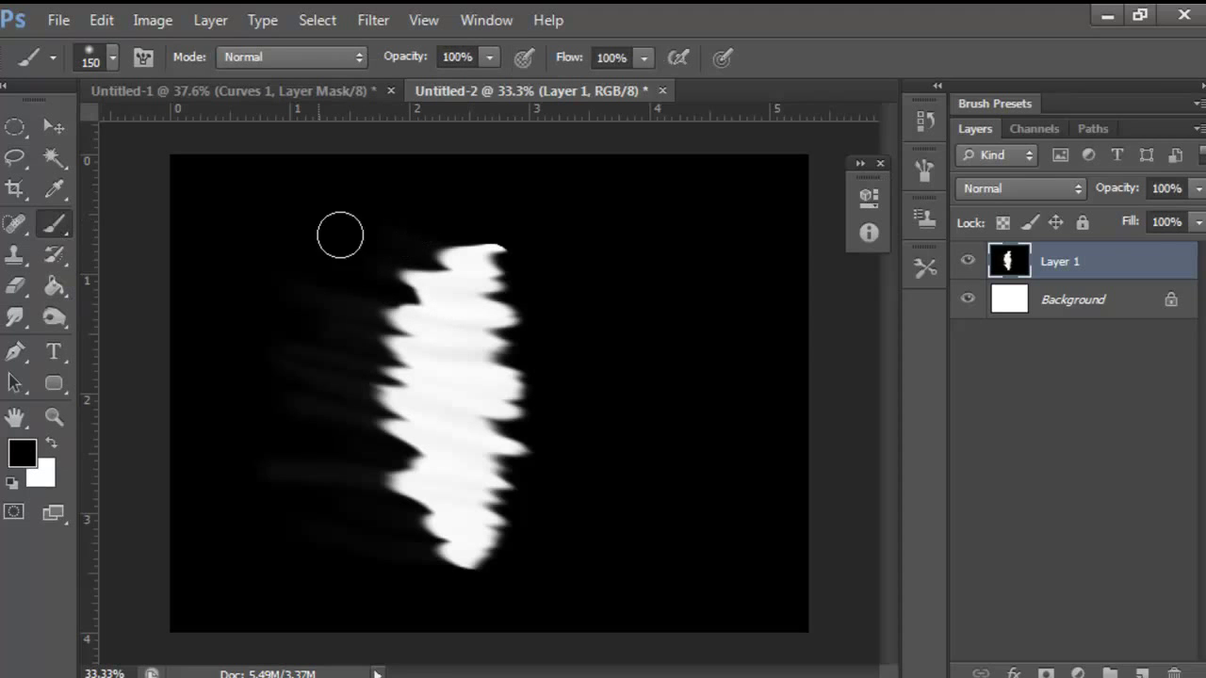
drag(330, 260, 290, 402)
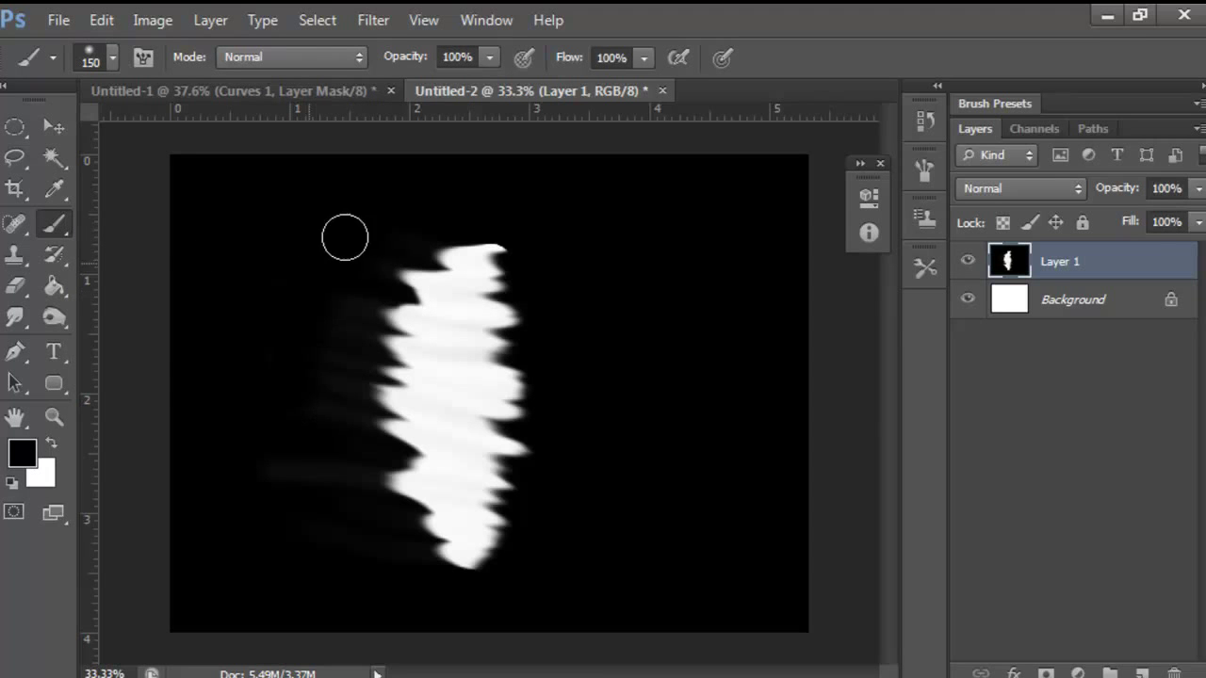
right_click(313, 360)
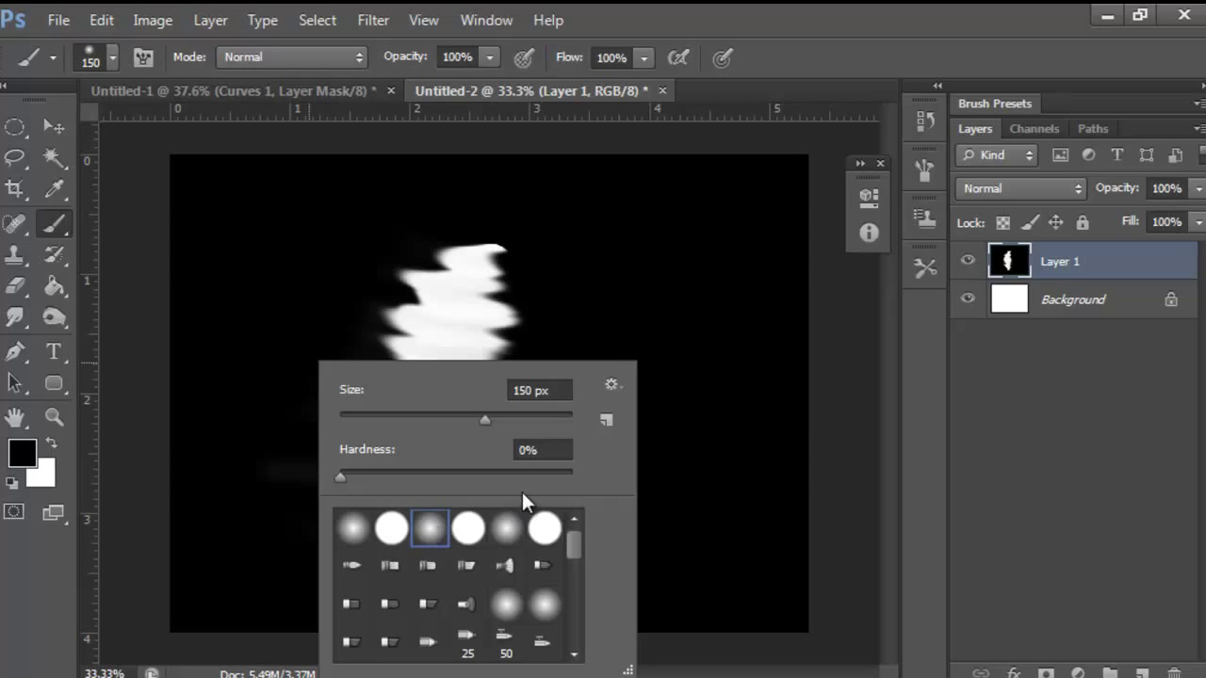
click(643, 57)
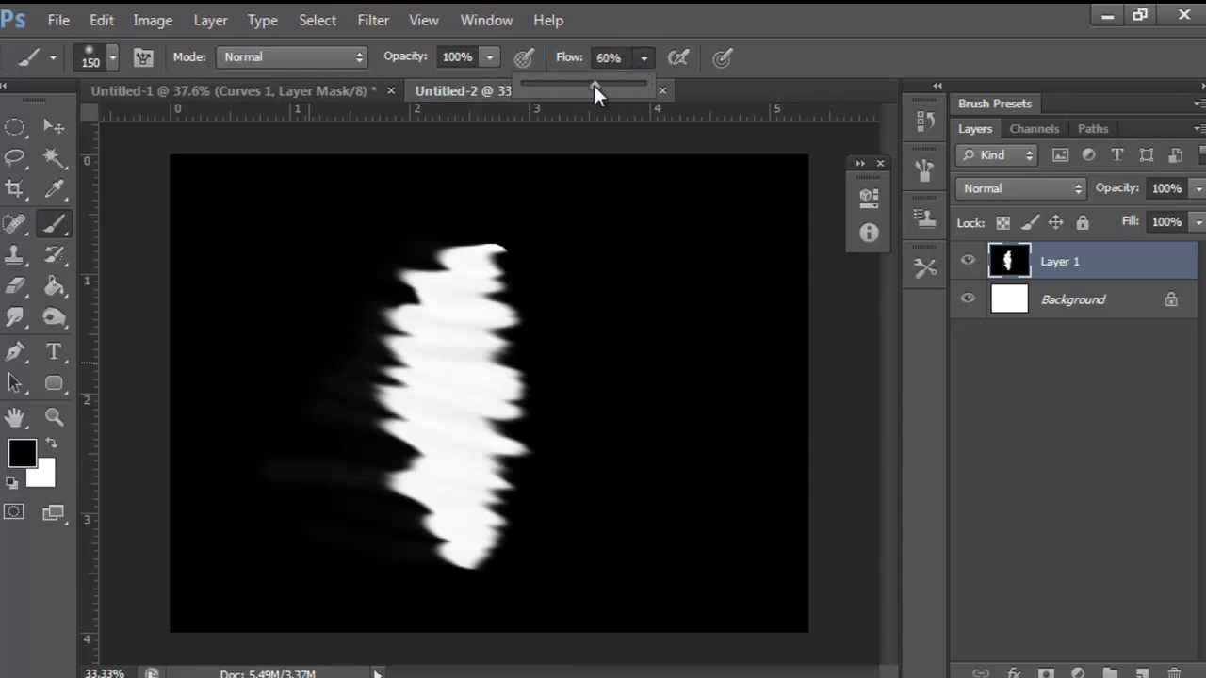
click(388, 251)
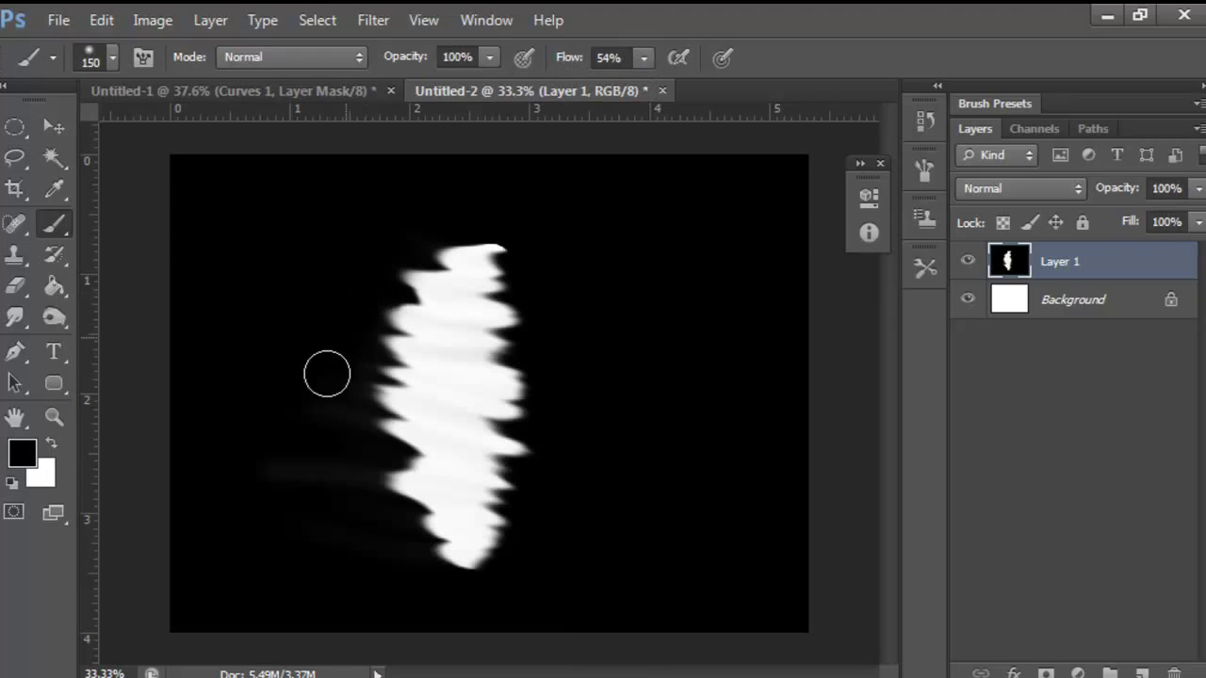
mouse_move(292, 528)
mouse_down()
mouse_move(305, 579)
mouse_move(334, 558)
mouse_move(325, 474)
mouse_move(376, 552)
mouse_move(381, 521)
mouse_move(369, 531)
mouse_move(357, 464)
mouse_move(342, 467)
mouse_move(344, 340)
mouse_up()
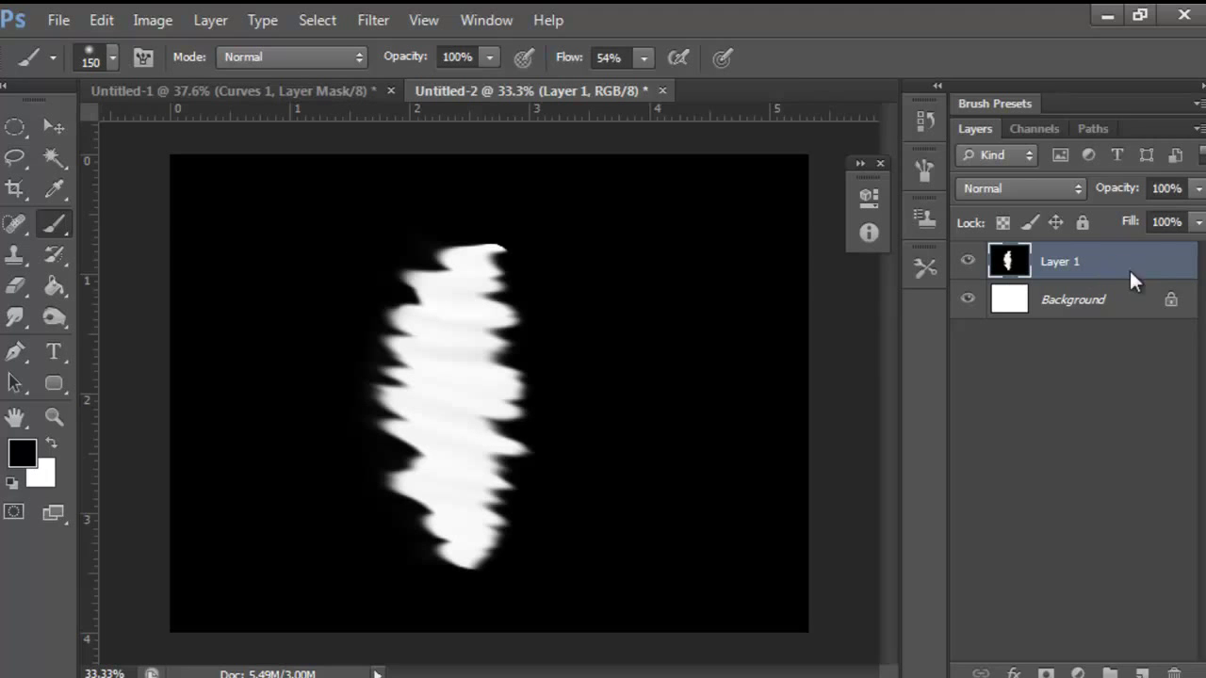
click(1078, 673)
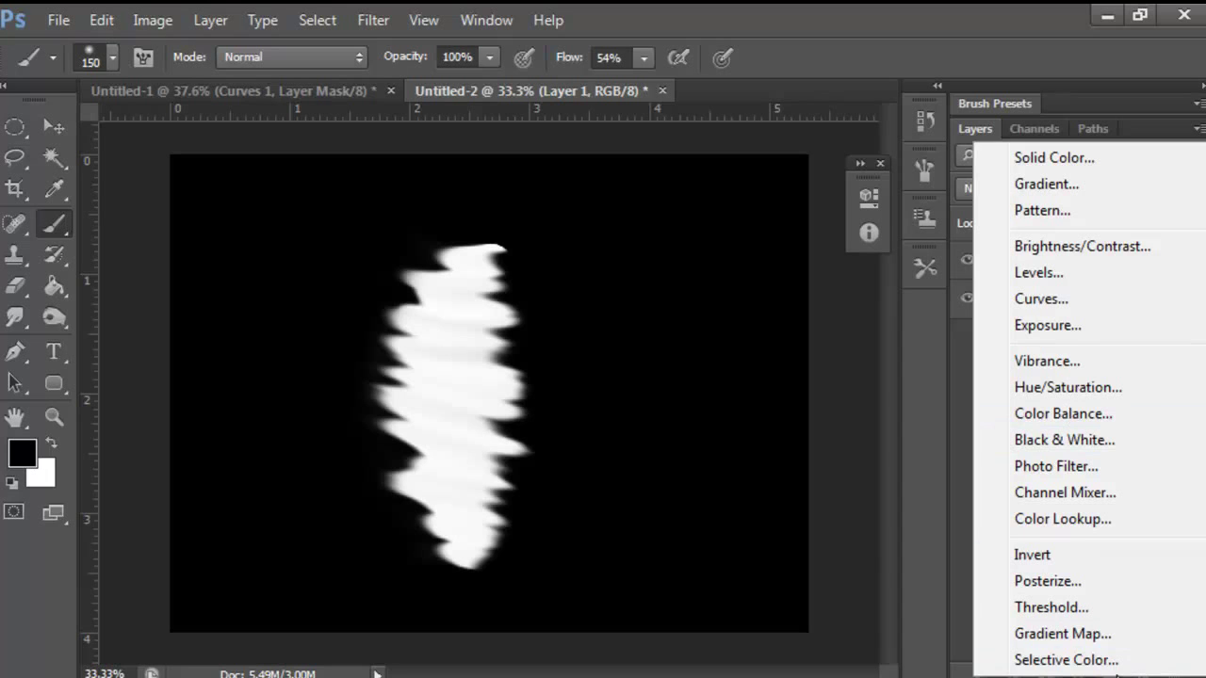
Add a Curves adjustment layer and bow its Red channel curve upward.
click(1078, 673)
click(1078, 673)
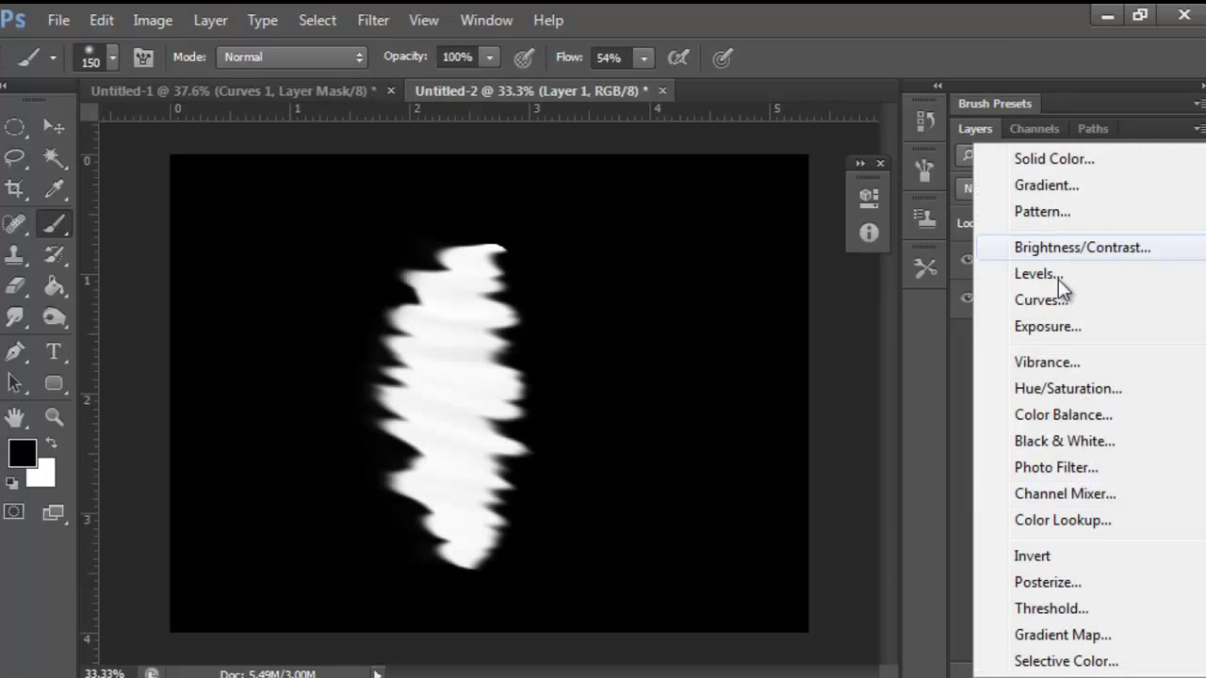
click(1077, 302)
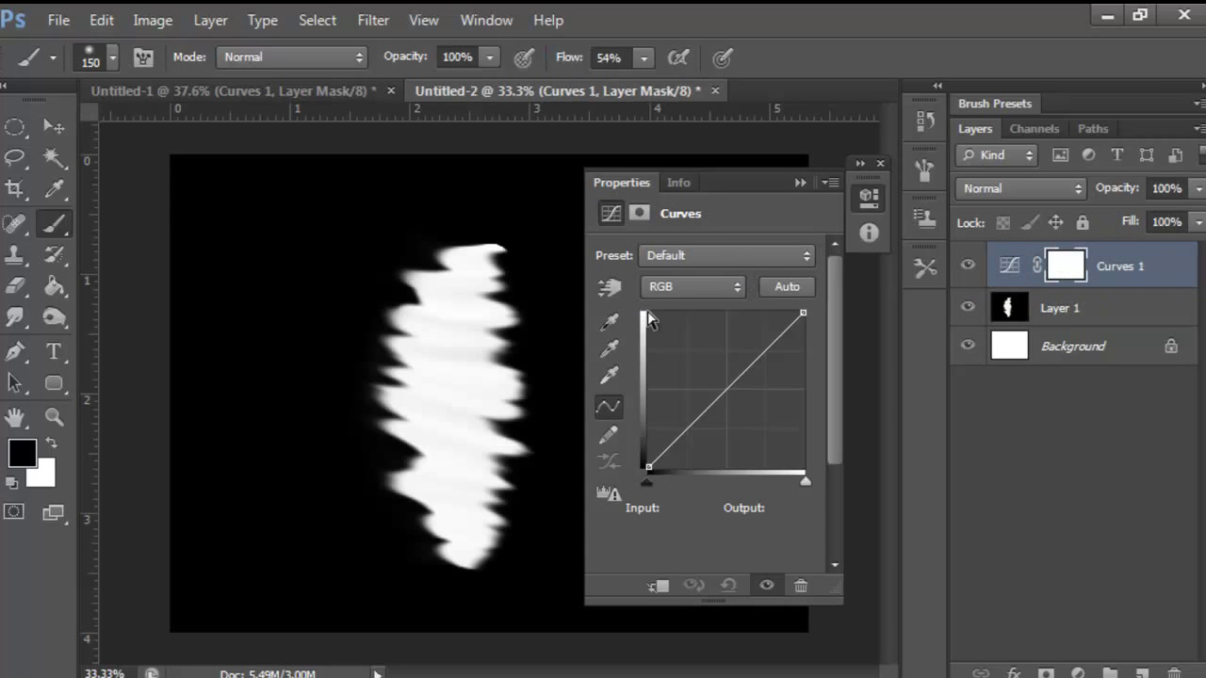
click(737, 292)
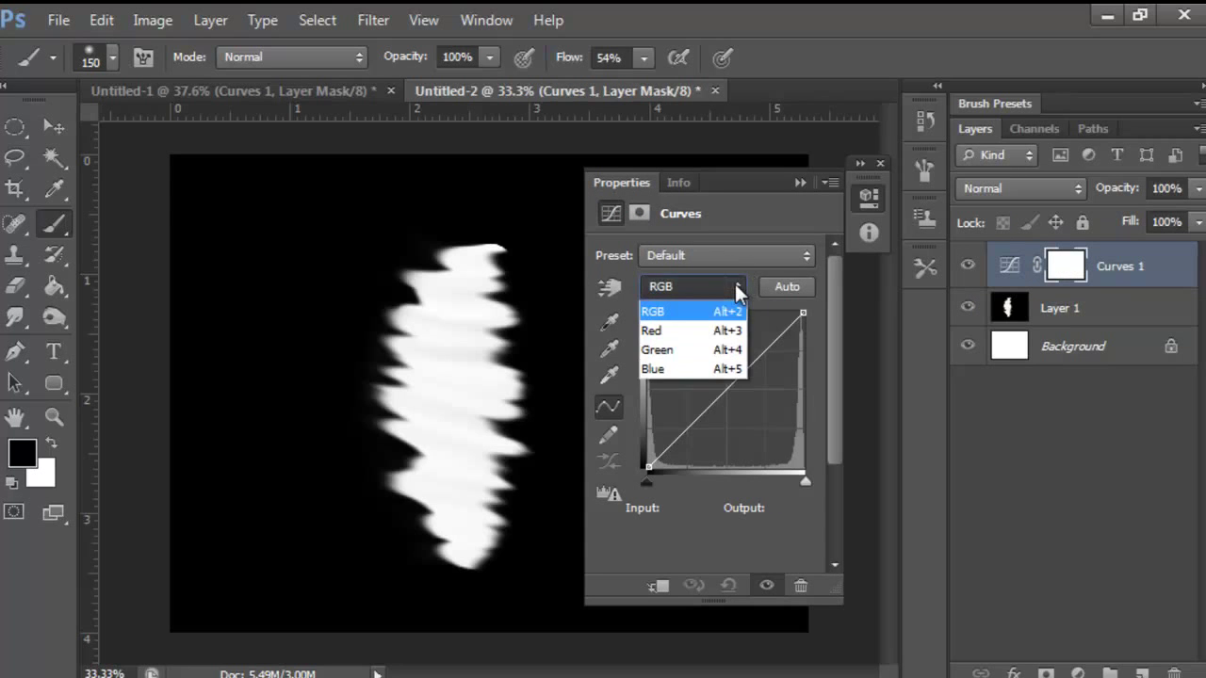
click(703, 286)
click(702, 286)
click(694, 331)
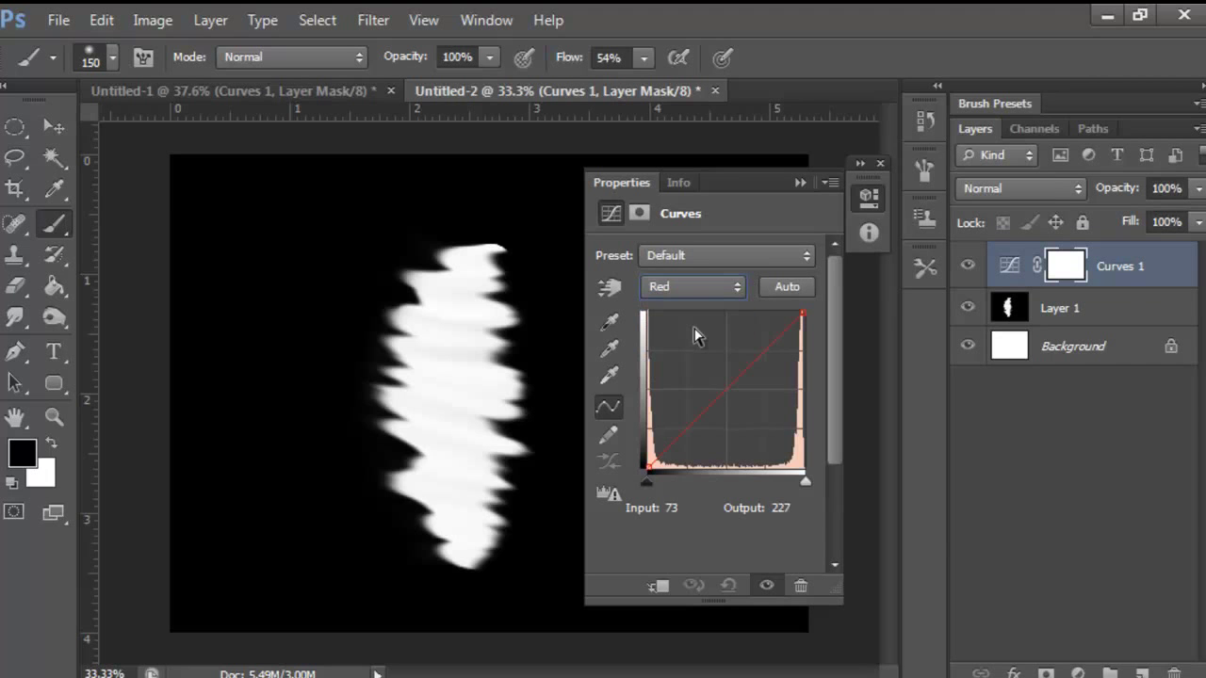
mouse_move(715, 395)
mouse_down()
mouse_move(681, 349)
mouse_move(685, 386)
mouse_move(669, 391)
mouse_move(690, 374)
mouse_up()
Raise the Green curve toward yellow and lower the Blue curve to warm the flame.
click(680, 289)
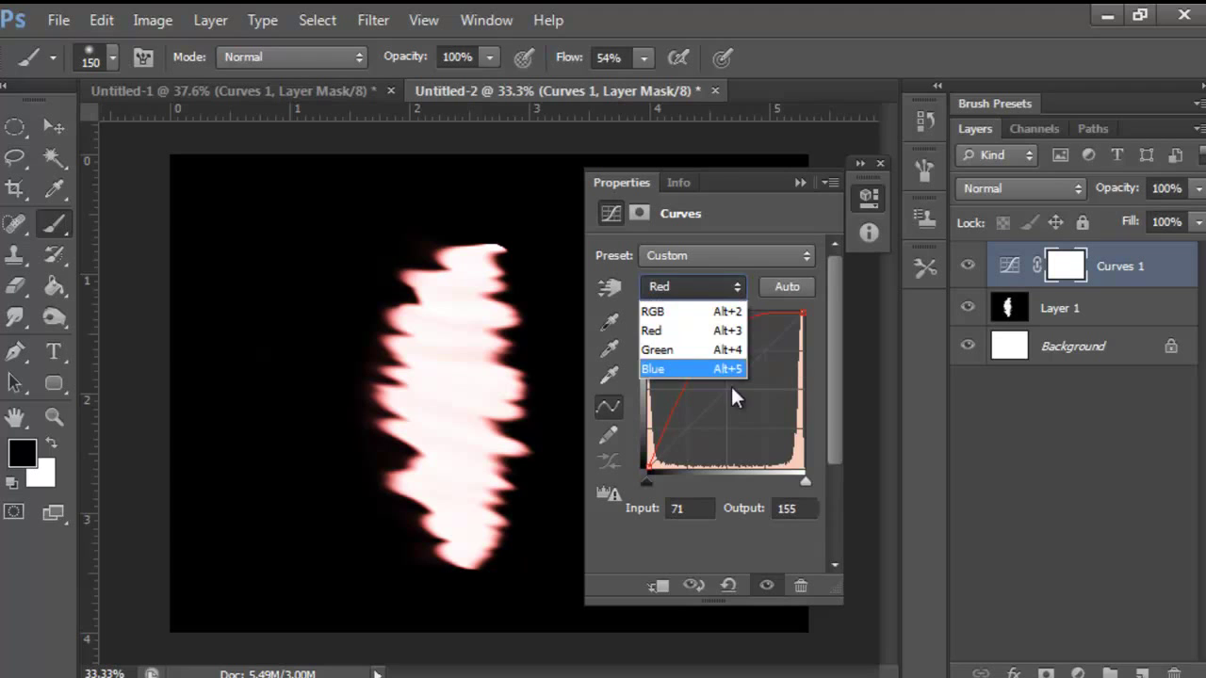
click(681, 350)
mouse_move(708, 417)
mouse_down()
mouse_move(688, 404)
mouse_move(668, 414)
mouse_up()
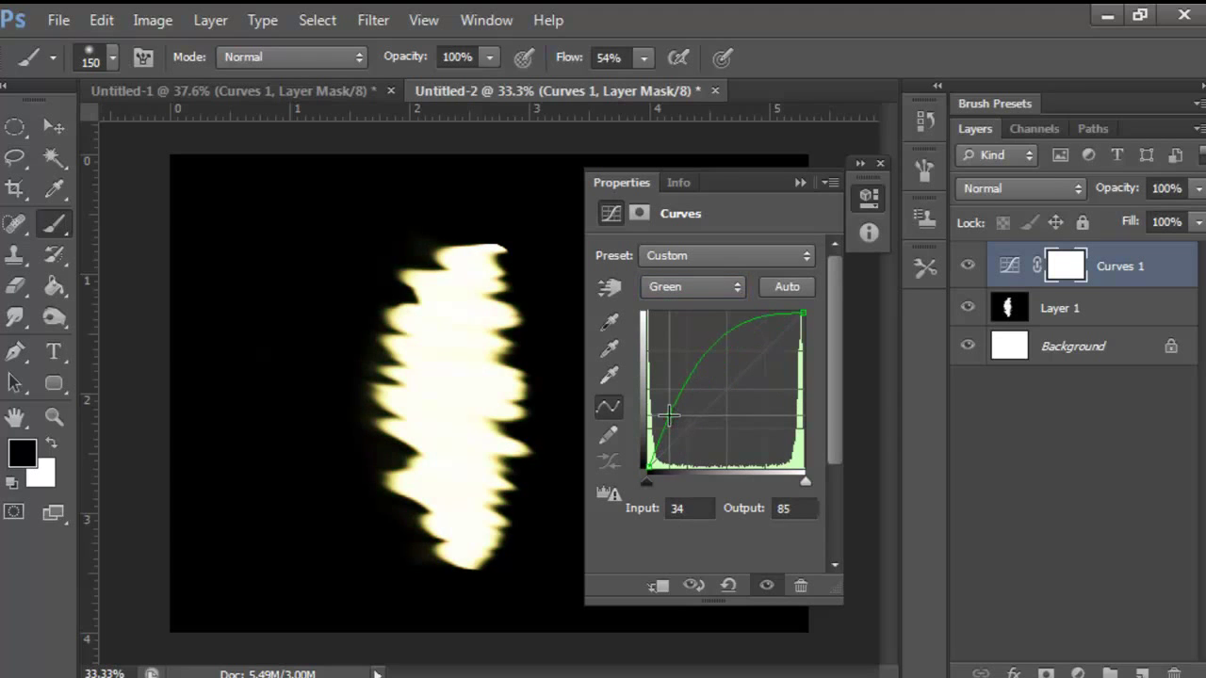
click(713, 298)
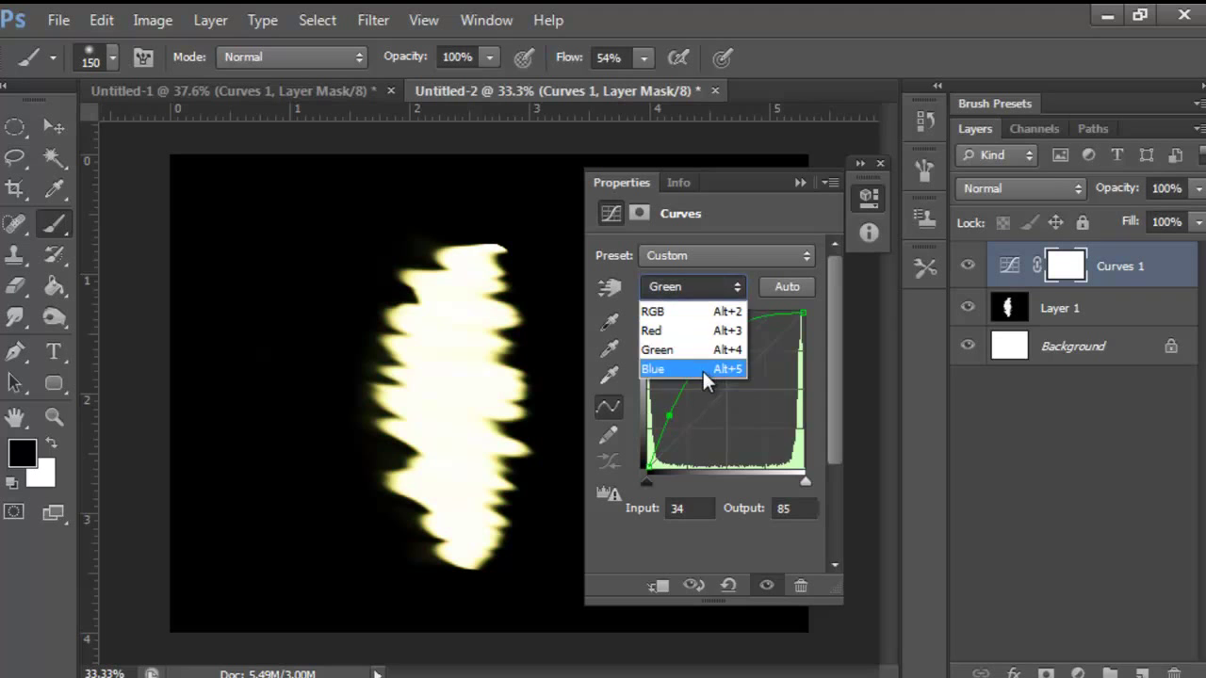
click(701, 368)
mouse_move(721, 392)
mouse_down()
mouse_move(767, 431)
mouse_move(742, 436)
mouse_up()
Boost Red for orange, reduce the Green boost, then soften the Red curve.
click(711, 295)
click(706, 326)
mouse_move(704, 378)
mouse_down()
mouse_move(642, 373)
mouse_move(666, 378)
mouse_up()
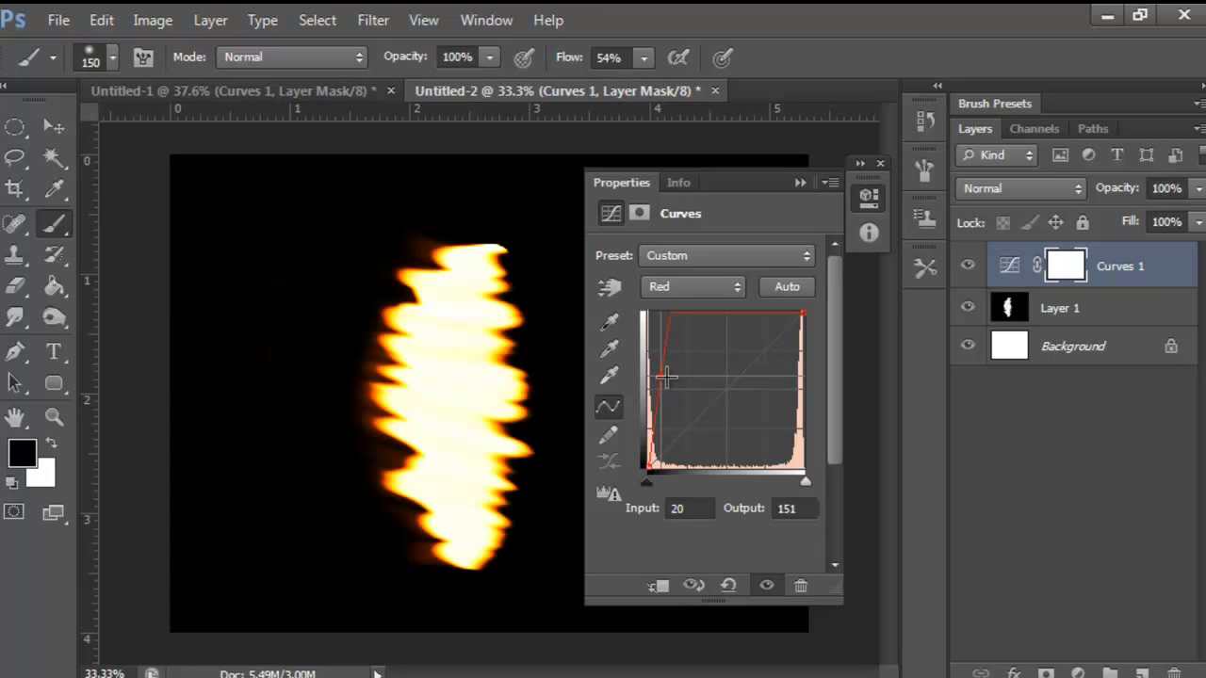
click(692, 288)
click(678, 351)
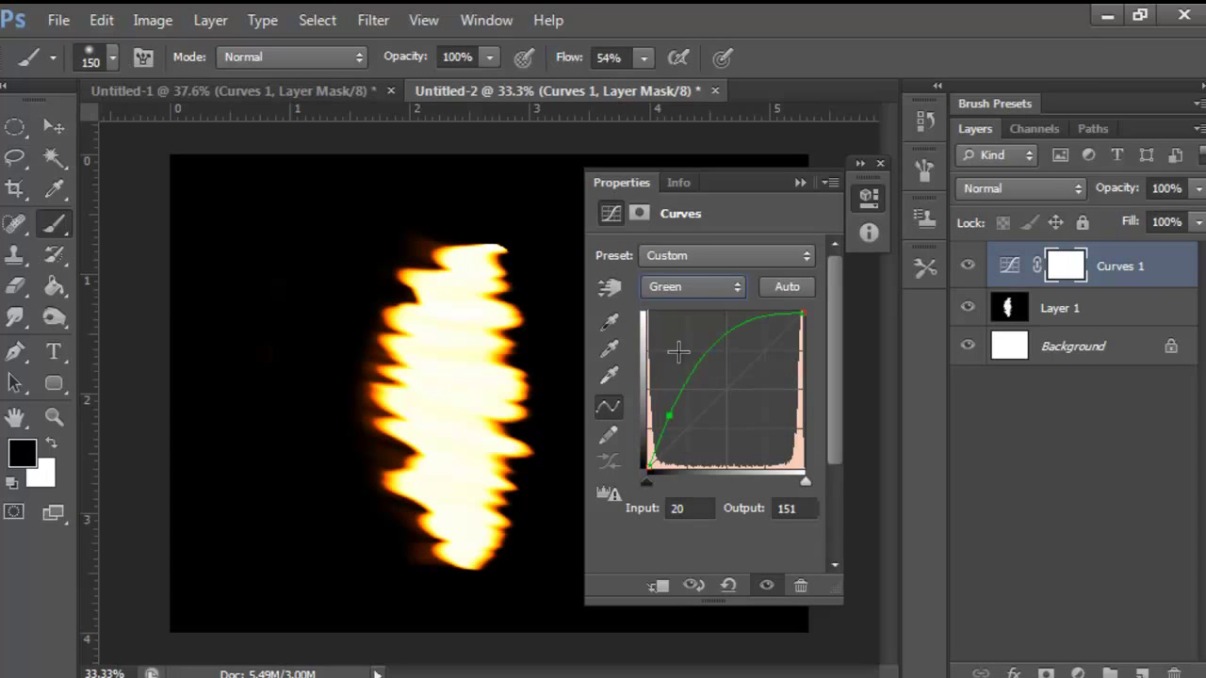
drag(671, 411, 713, 399)
click(692, 287)
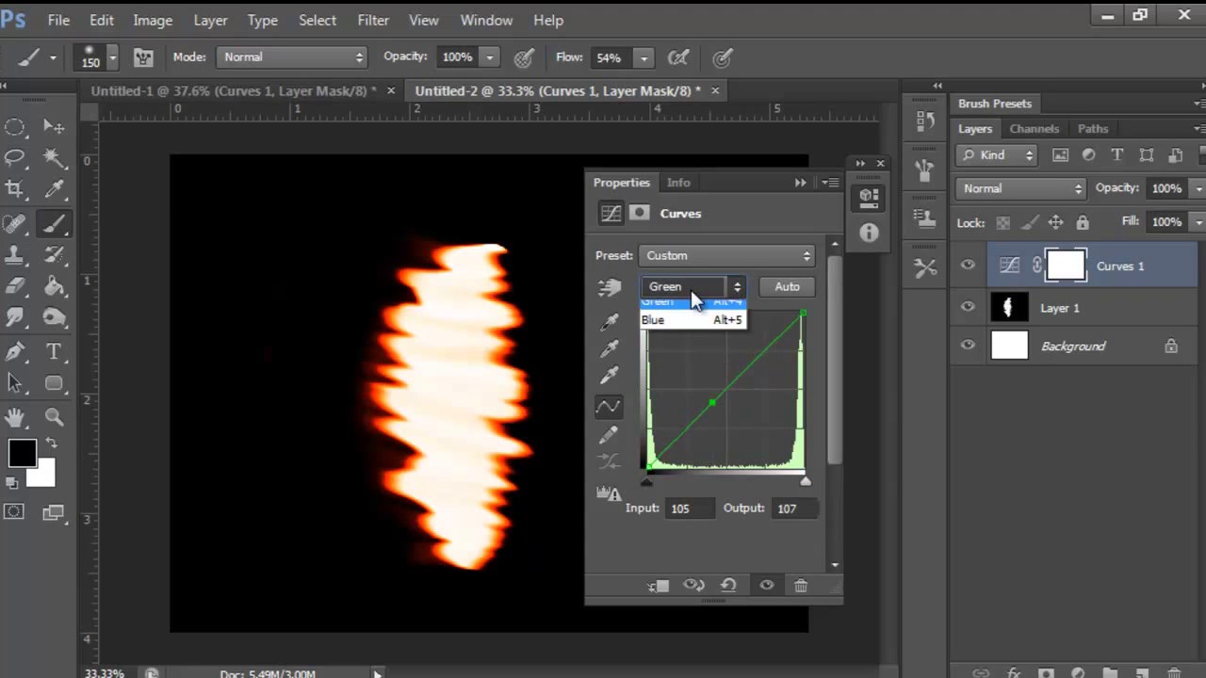
click(693, 332)
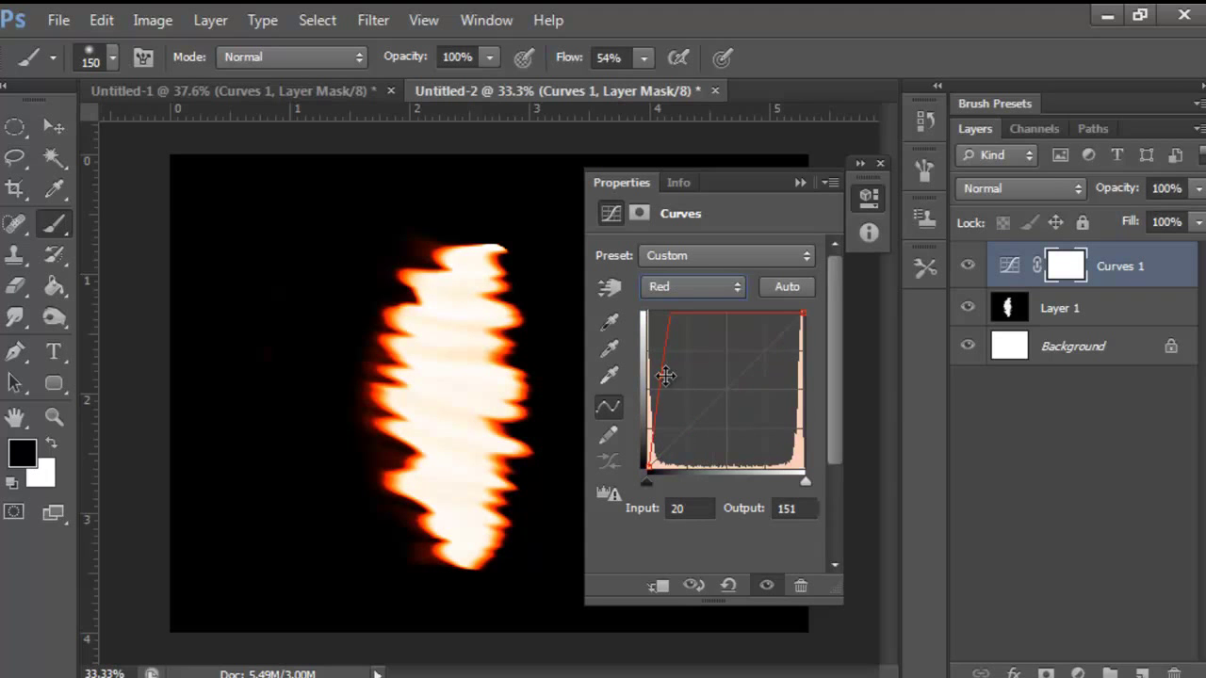
drag(665, 376, 681, 385)
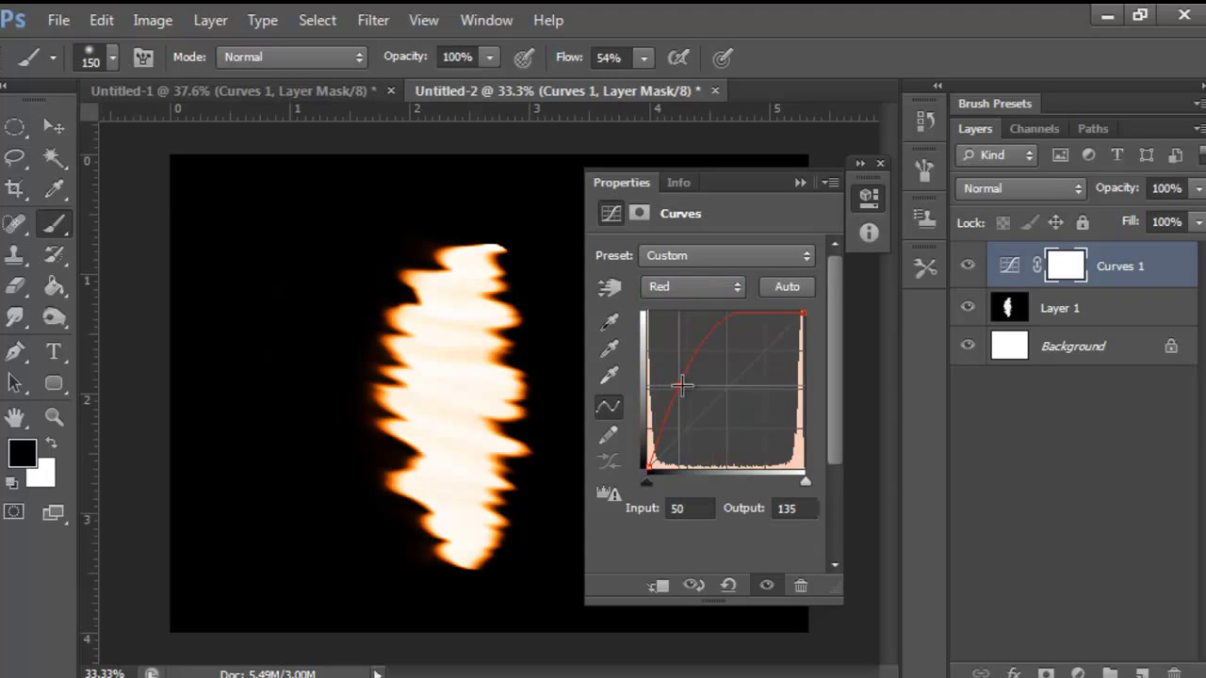
Bow the Green curve upward again, reselect Red, and close the Curves properties.
click(692, 286)
click(692, 350)
drag(716, 414, 667, 388)
click(686, 284)
click(693, 332)
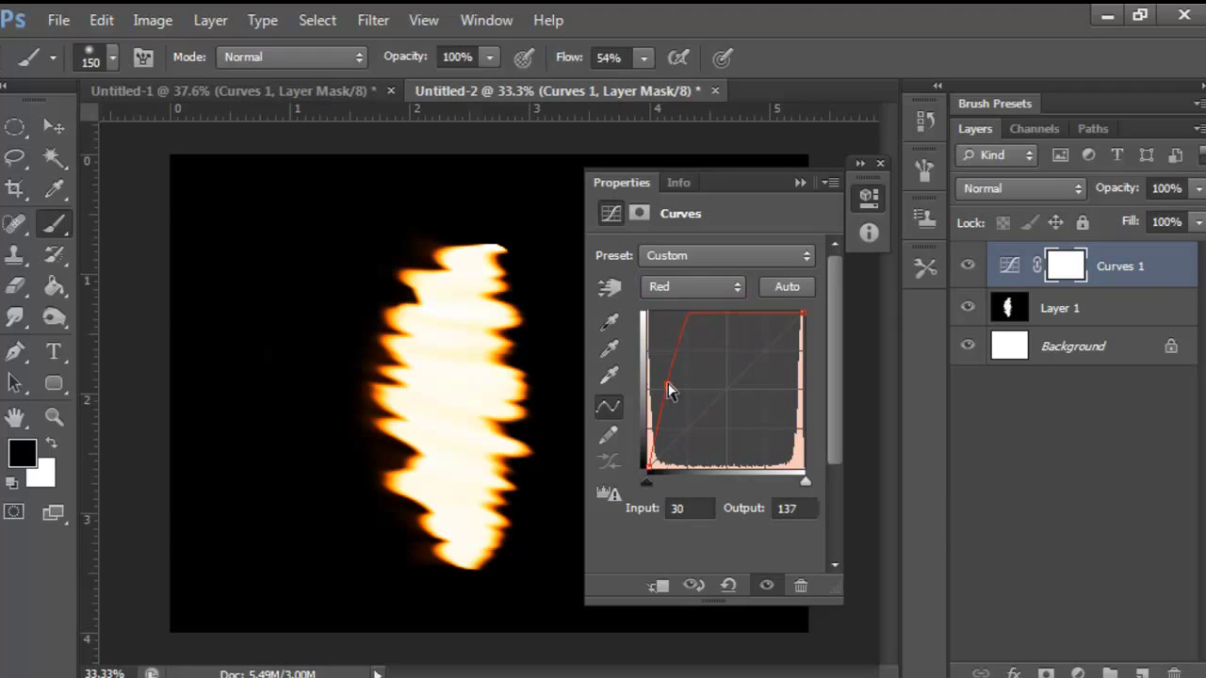
click(801, 181)
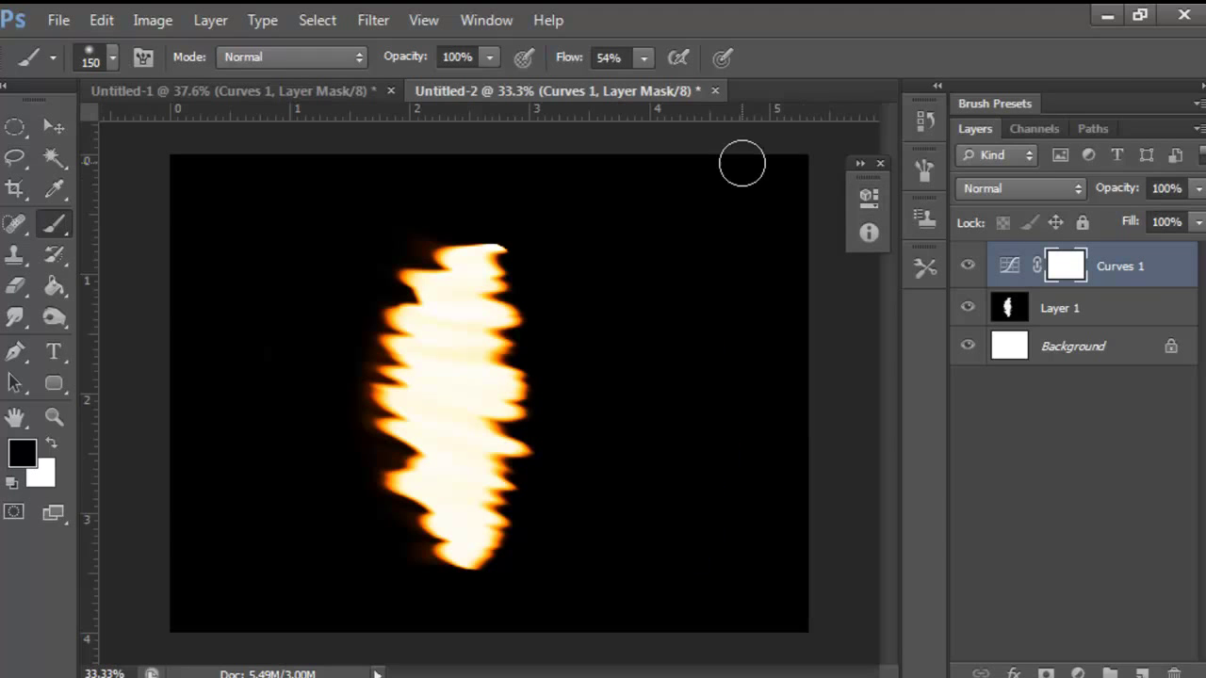
Rotate a circular selection of Layer 1 around the flame by 90° and deselect.
click(64, 129)
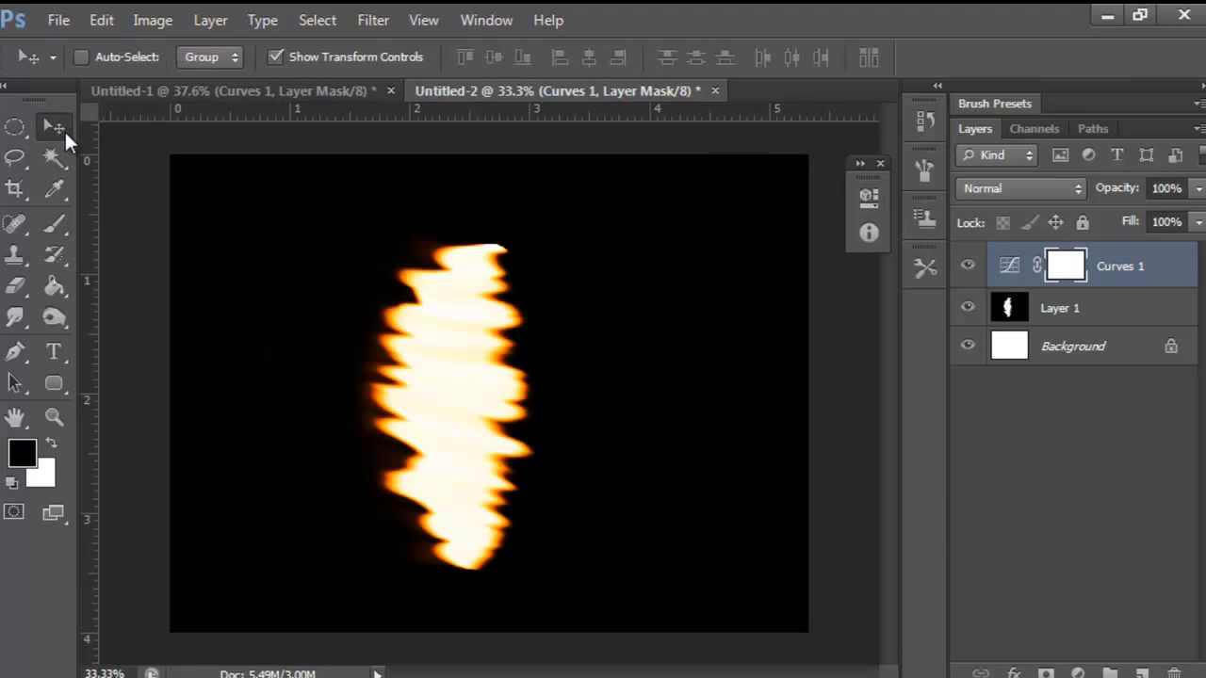
click(17, 127)
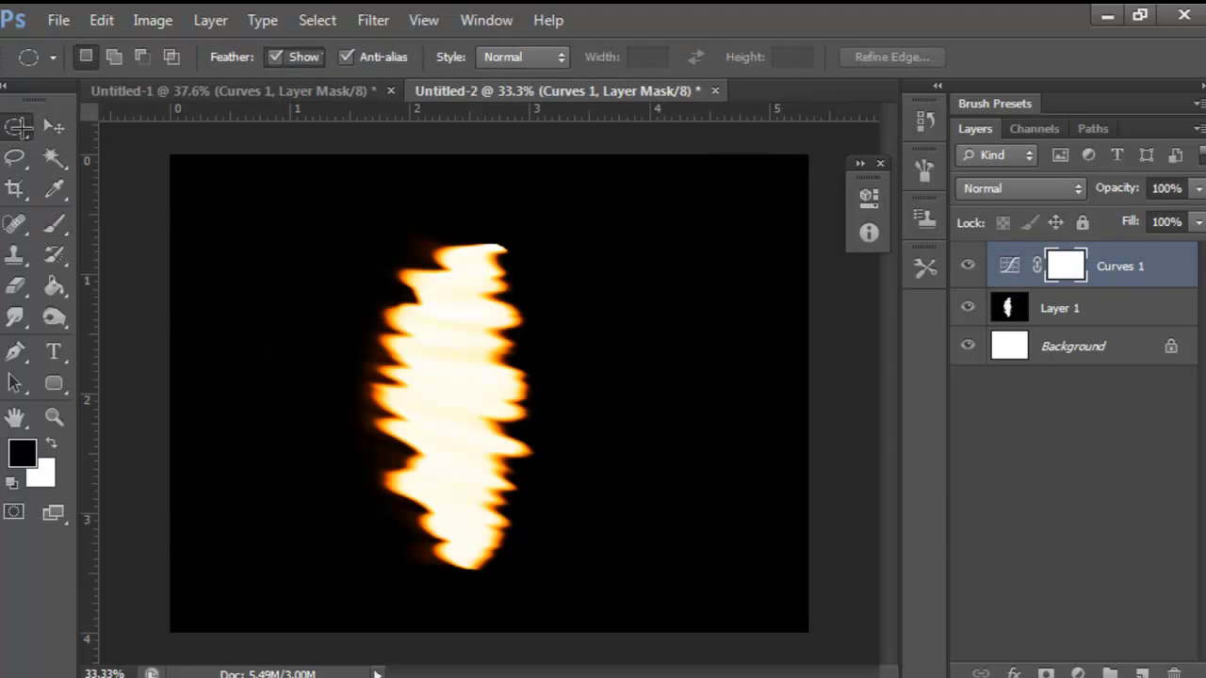
click(1119, 308)
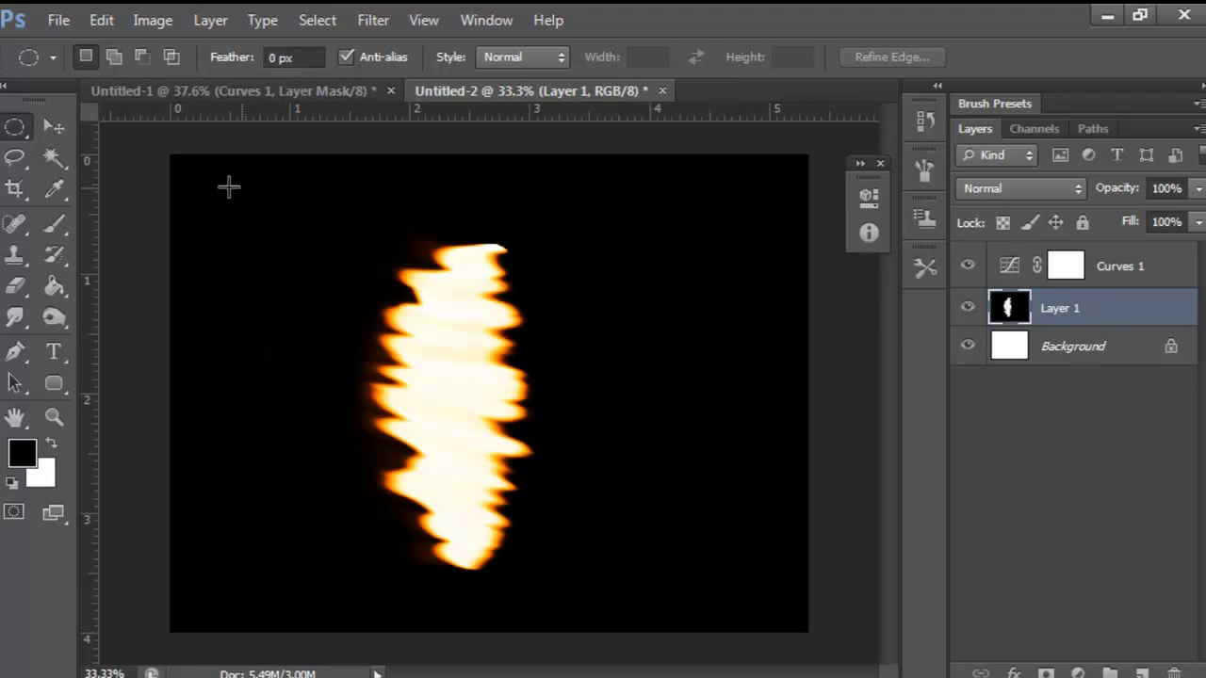
drag(256, 202, 707, 589)
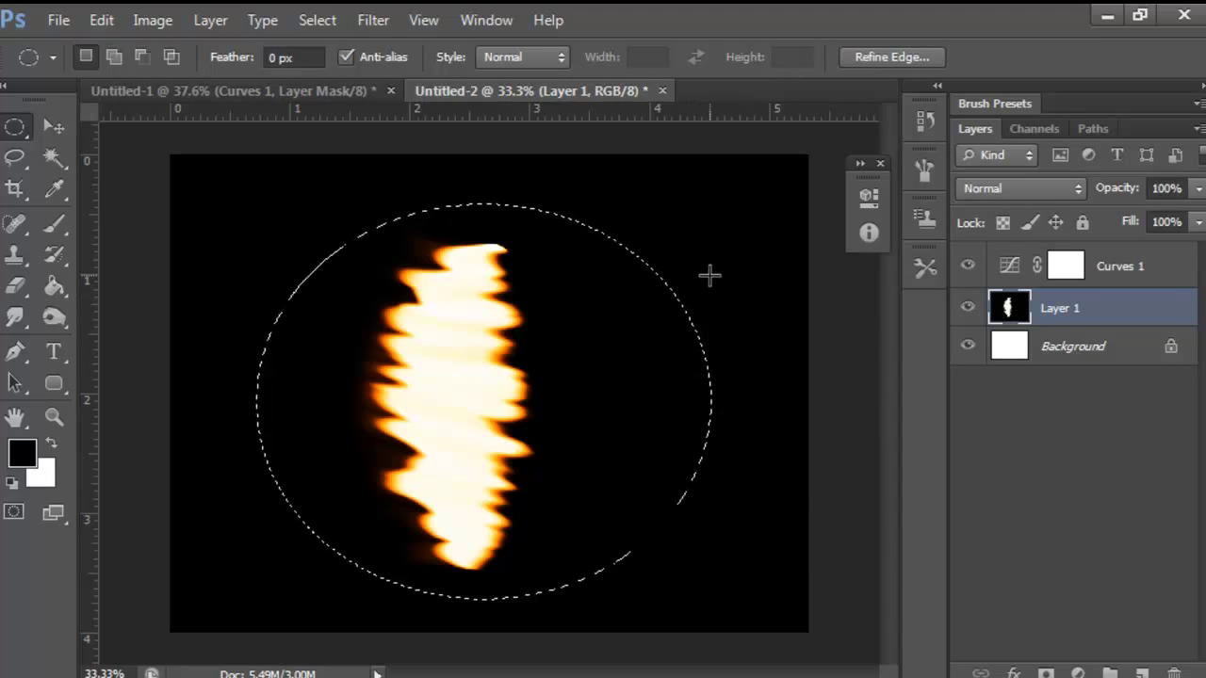
right_click(665, 320)
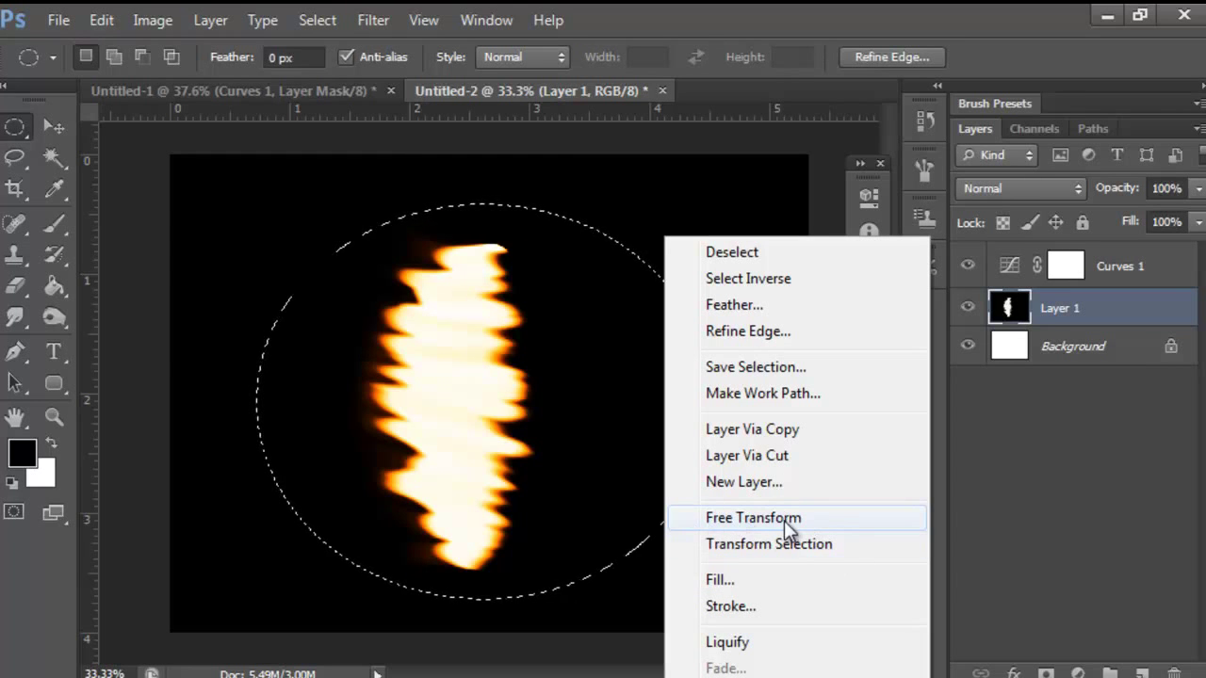
click(763, 87)
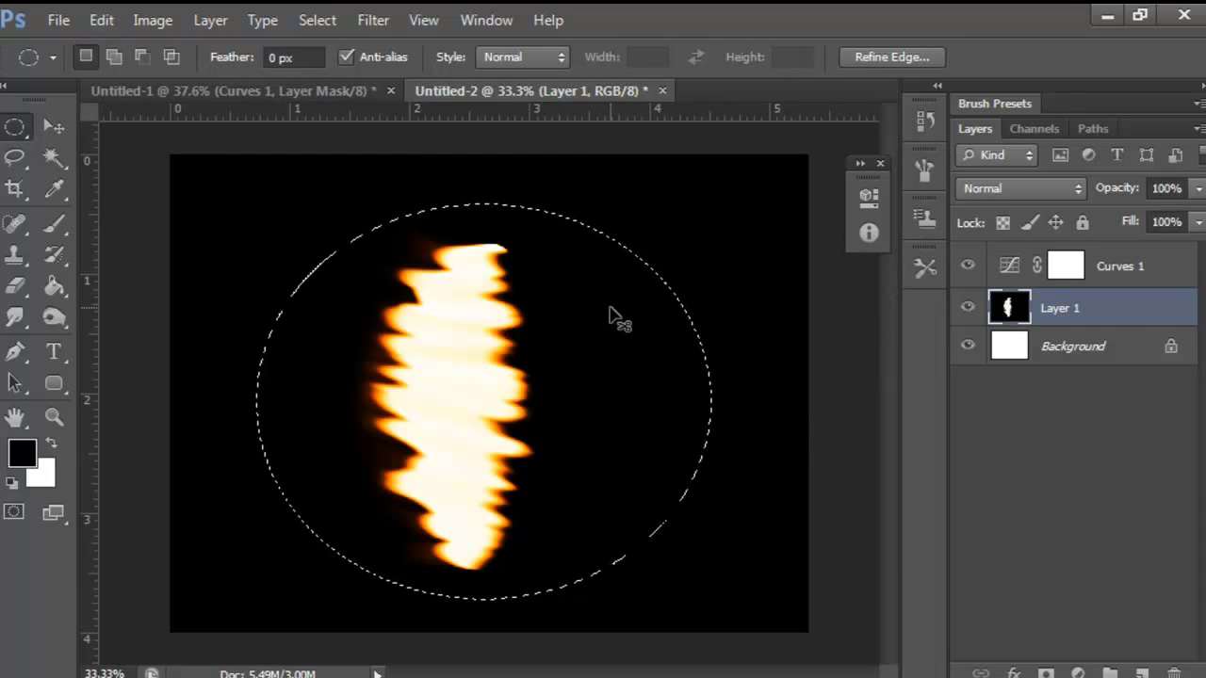
key(ctrl+t)
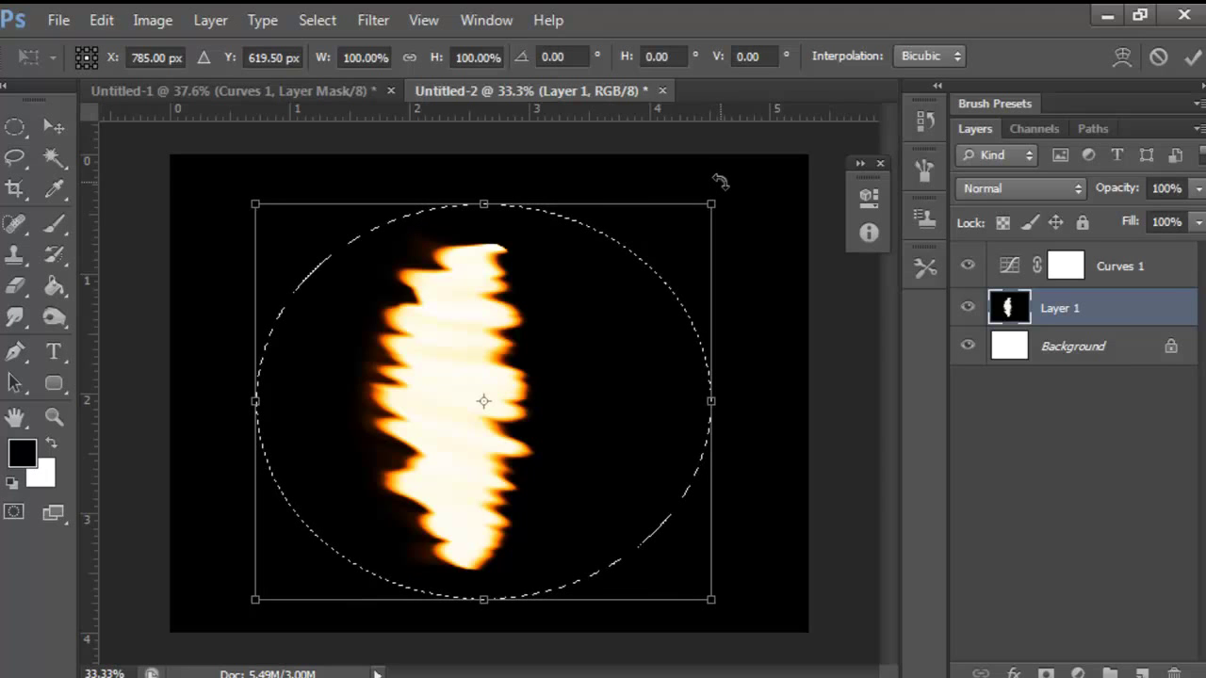
drag(720, 181, 667, 633)
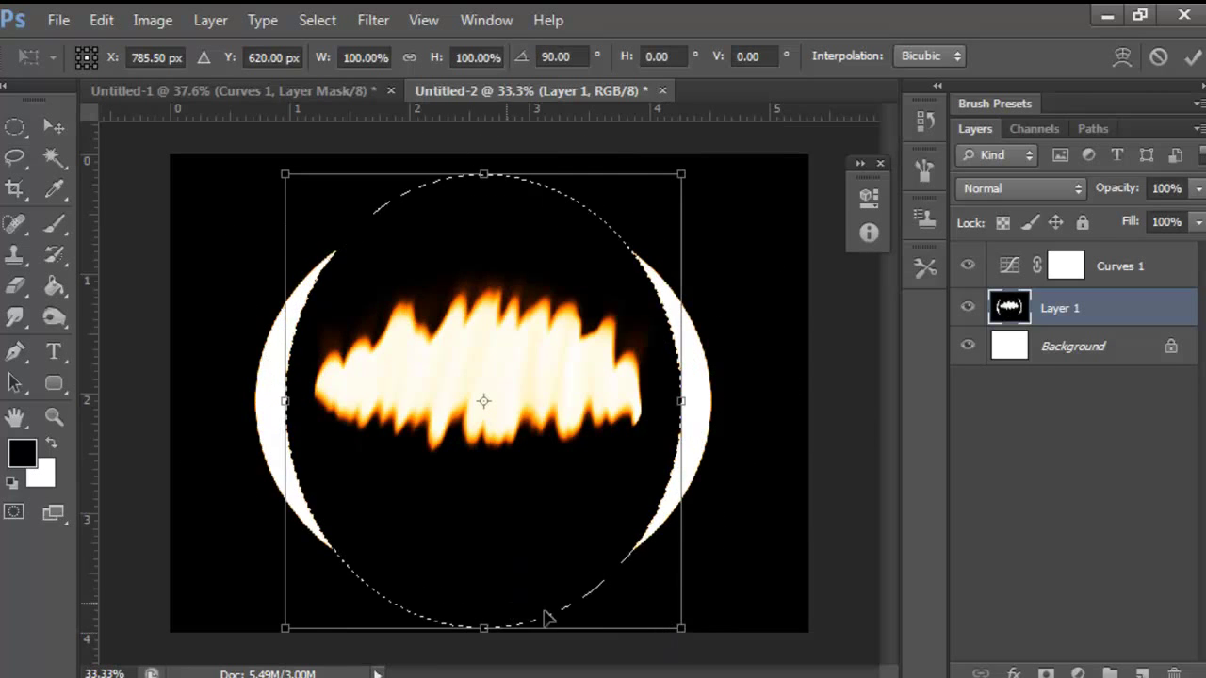
click(1191, 56)
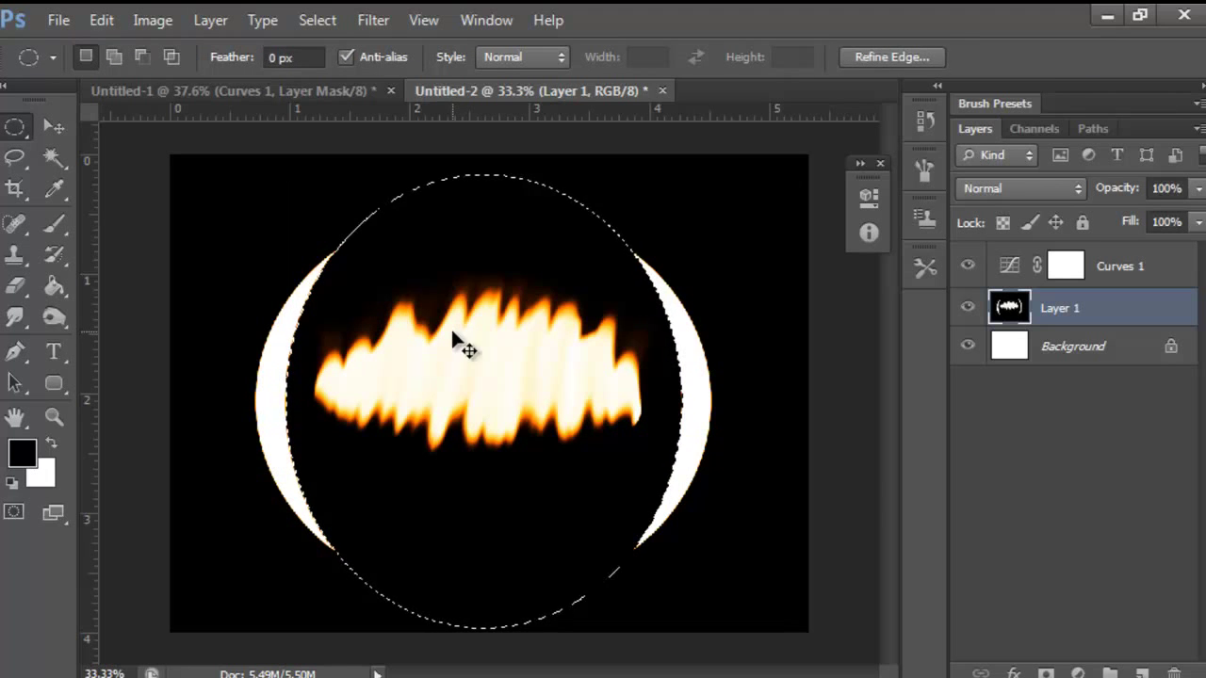
key(ctrl+d)
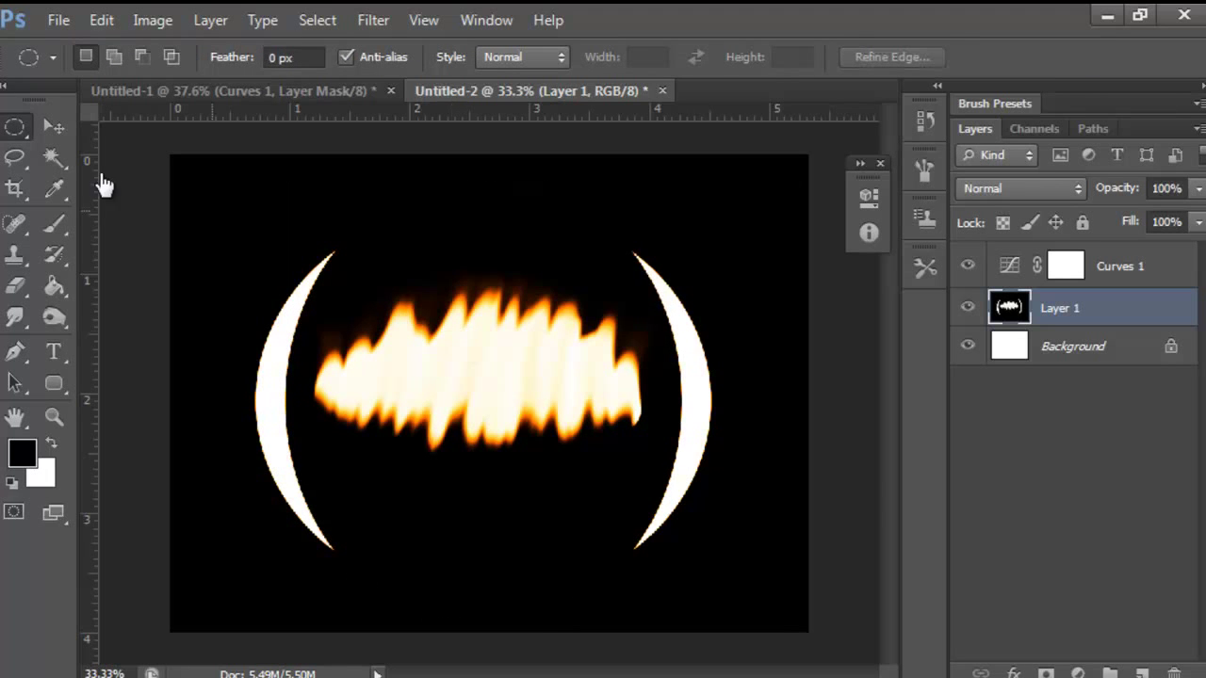
click(54, 222)
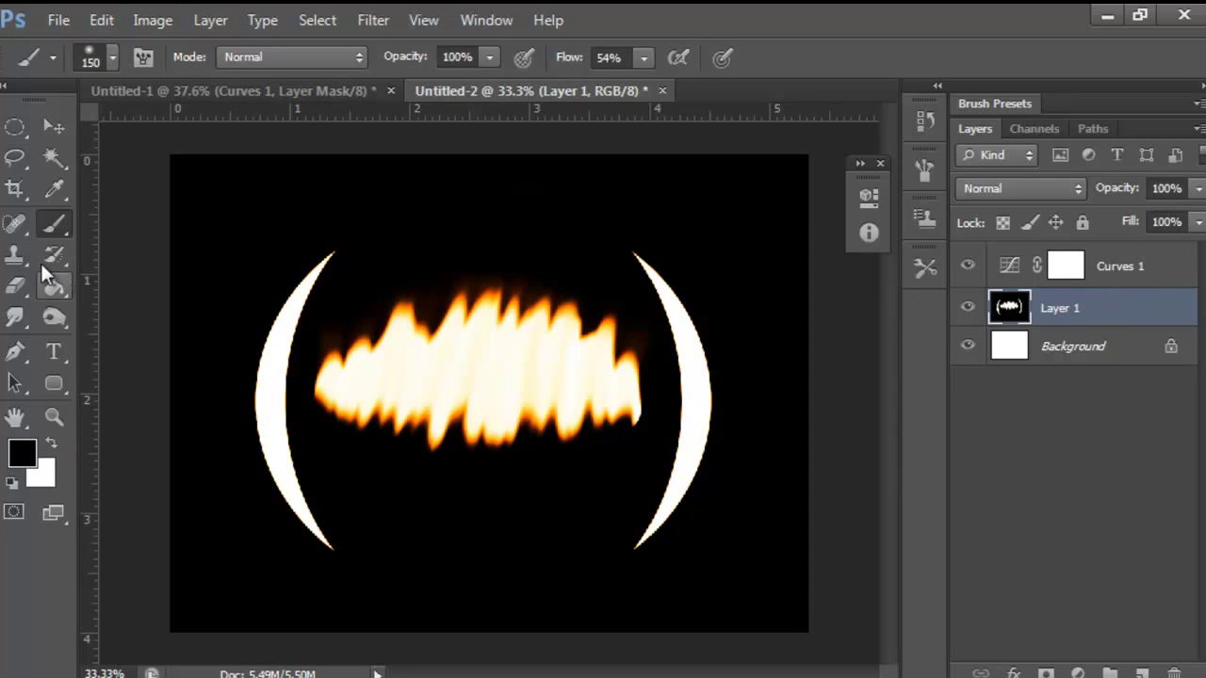
Paint over the white crescent in black with the brush flow at 100%.
click(51, 439)
drag(212, 344, 306, 256)
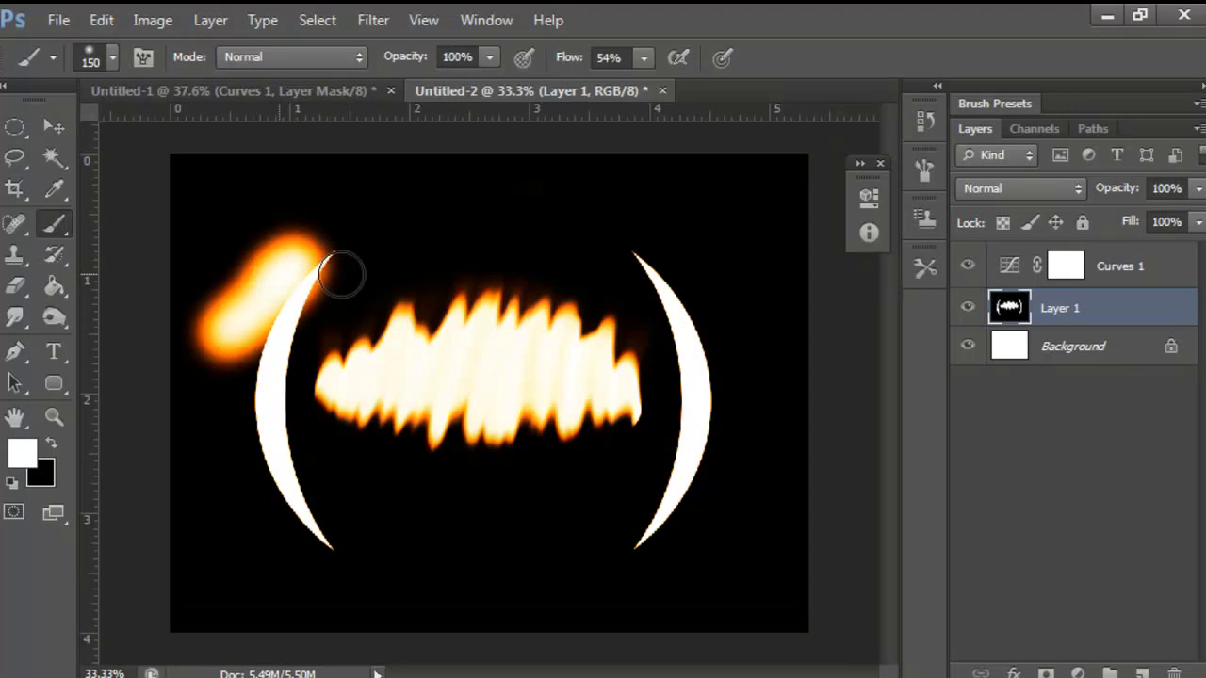
key(ctrl+z)
mouse_move(247, 223)
mouse_down()
mouse_move(334, 207)
mouse_move(603, 207)
mouse_up()
key(ctrl+z)
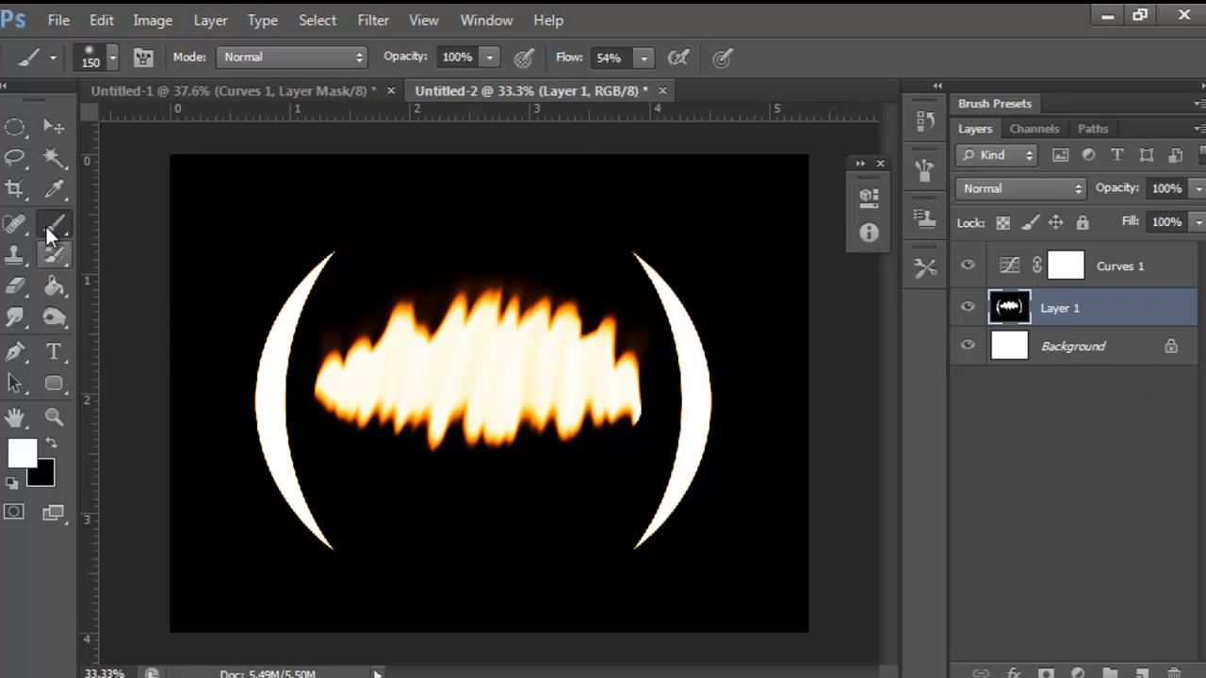
click(51, 444)
mouse_move(331, 256)
mouse_down()
mouse_move(304, 280)
mouse_move(278, 332)
mouse_up()
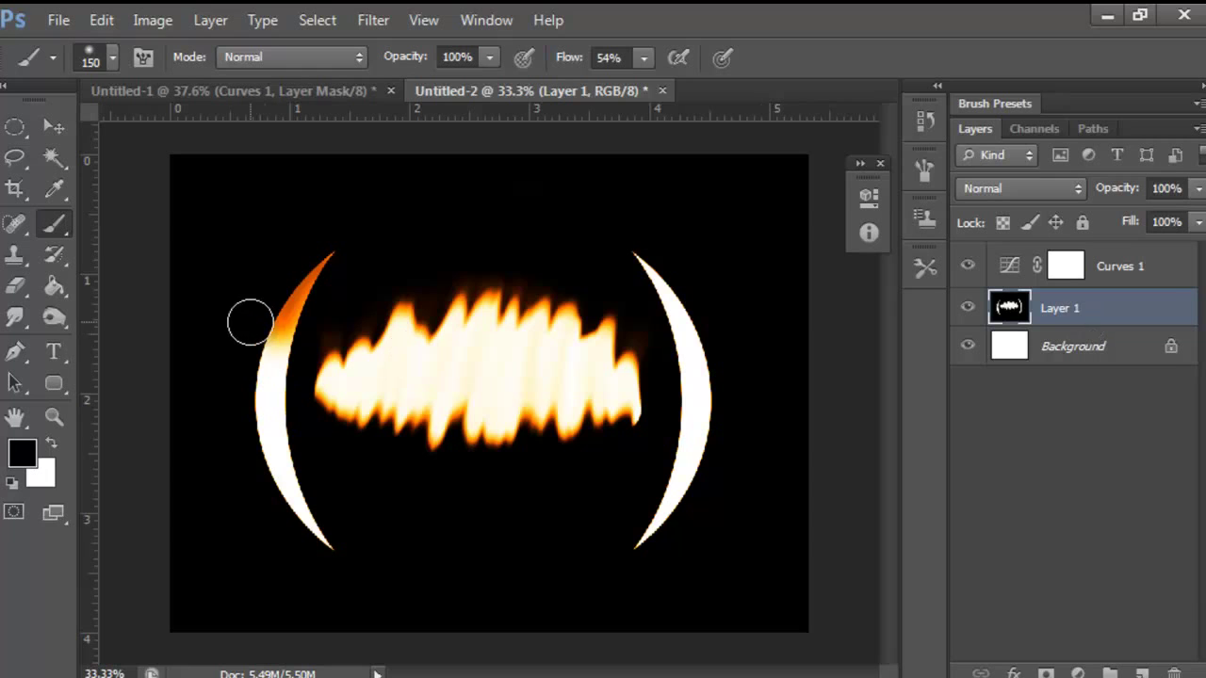
key(ctrl+z)
drag(640, 56, 743, 102)
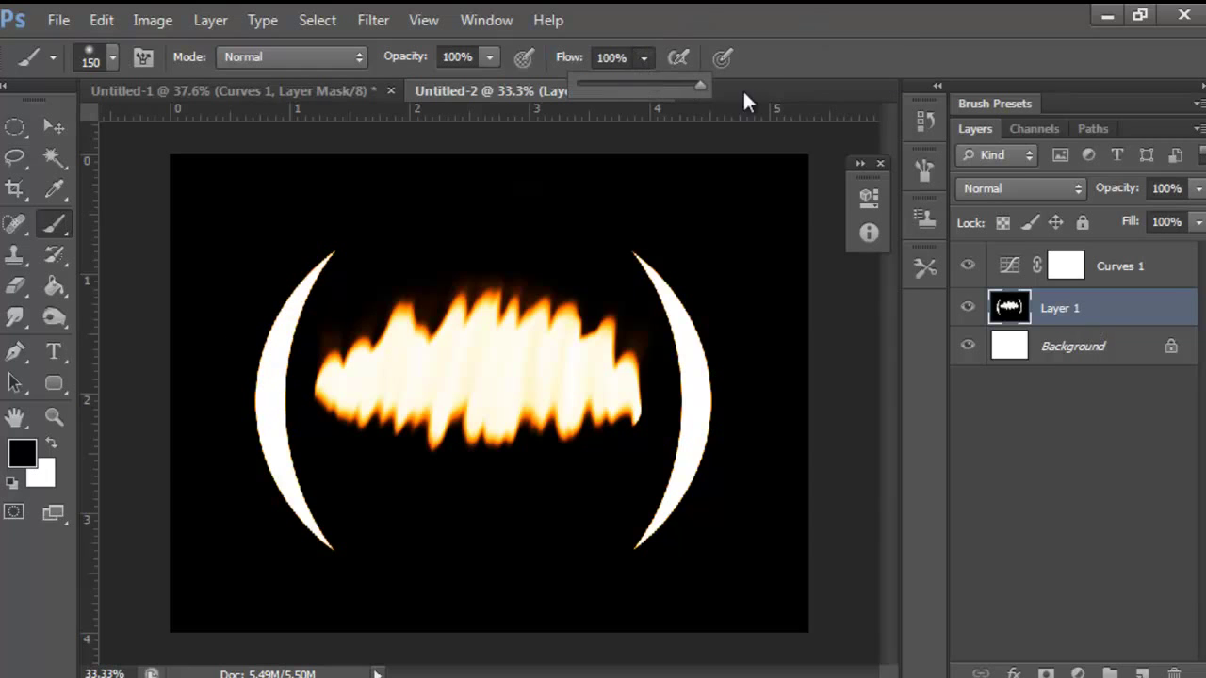
mouse_move(325, 256)
mouse_down()
mouse_move(247, 376)
mouse_move(282, 339)
mouse_move(266, 425)
mouse_move(299, 517)
mouse_move(329, 539)
mouse_move(611, 573)
mouse_move(594, 573)
mouse_move(669, 519)
mouse_move(696, 454)
mouse_move(694, 352)
mouse_move(649, 261)
mouse_up()
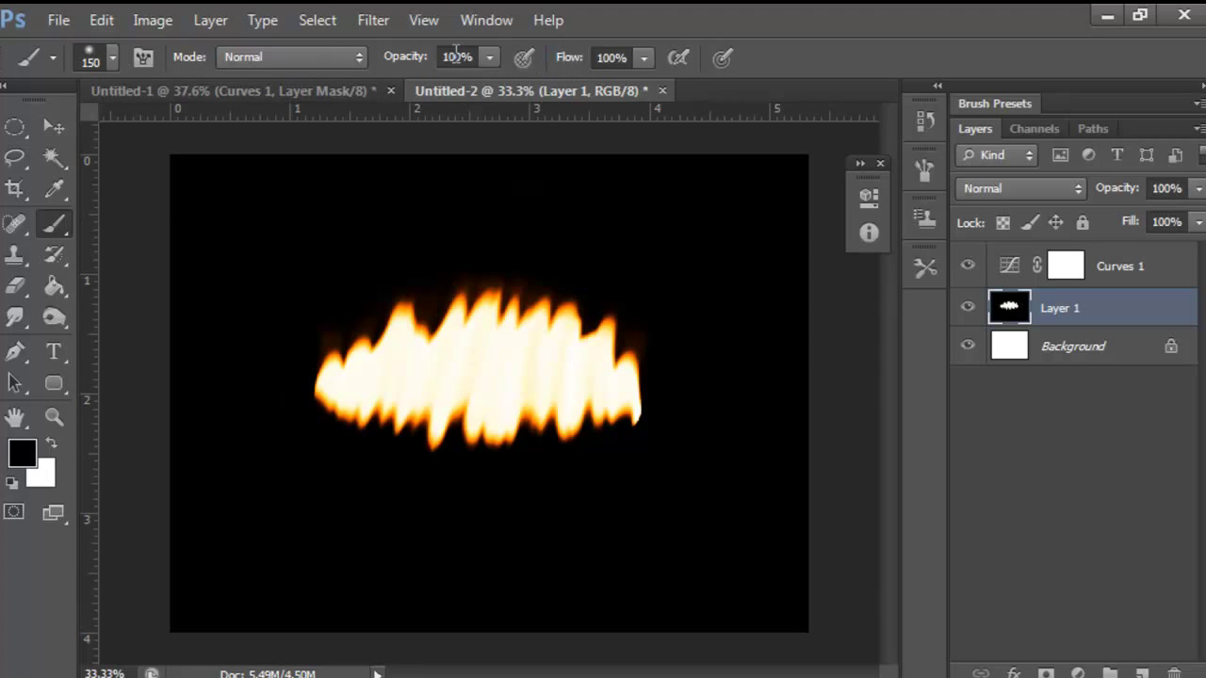
click(387, 28)
Open Liquify on the flame layer and set the warp brush size to 50.
click(452, 181)
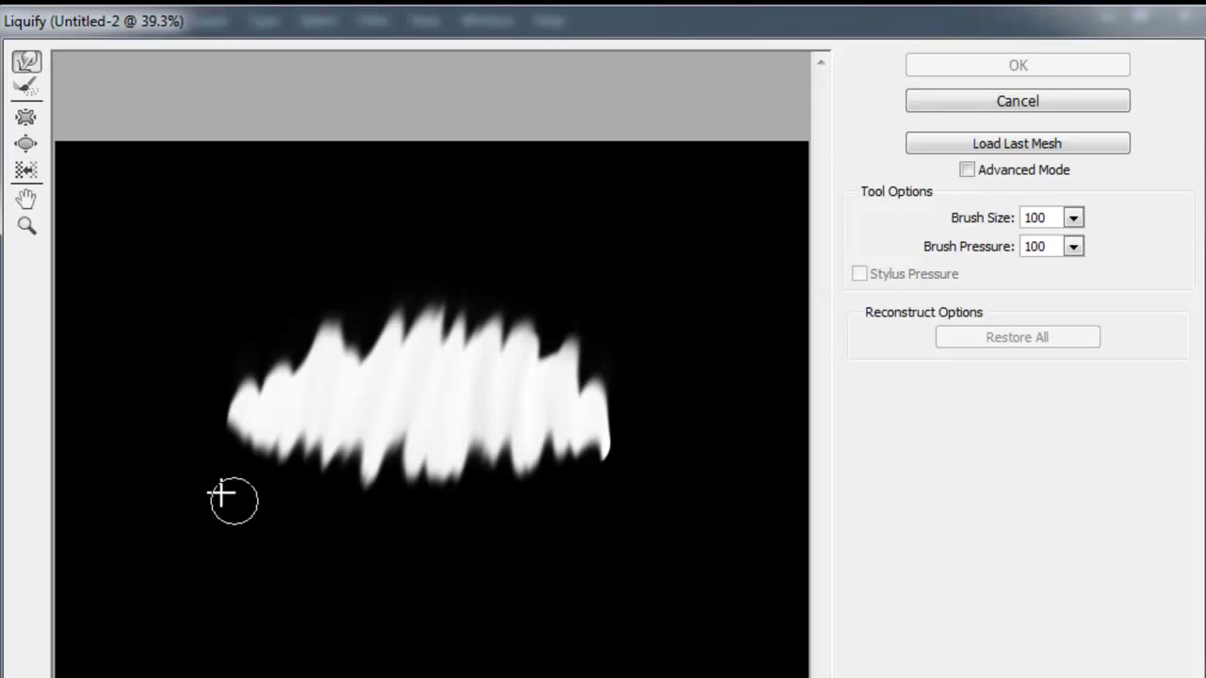
click(1072, 220)
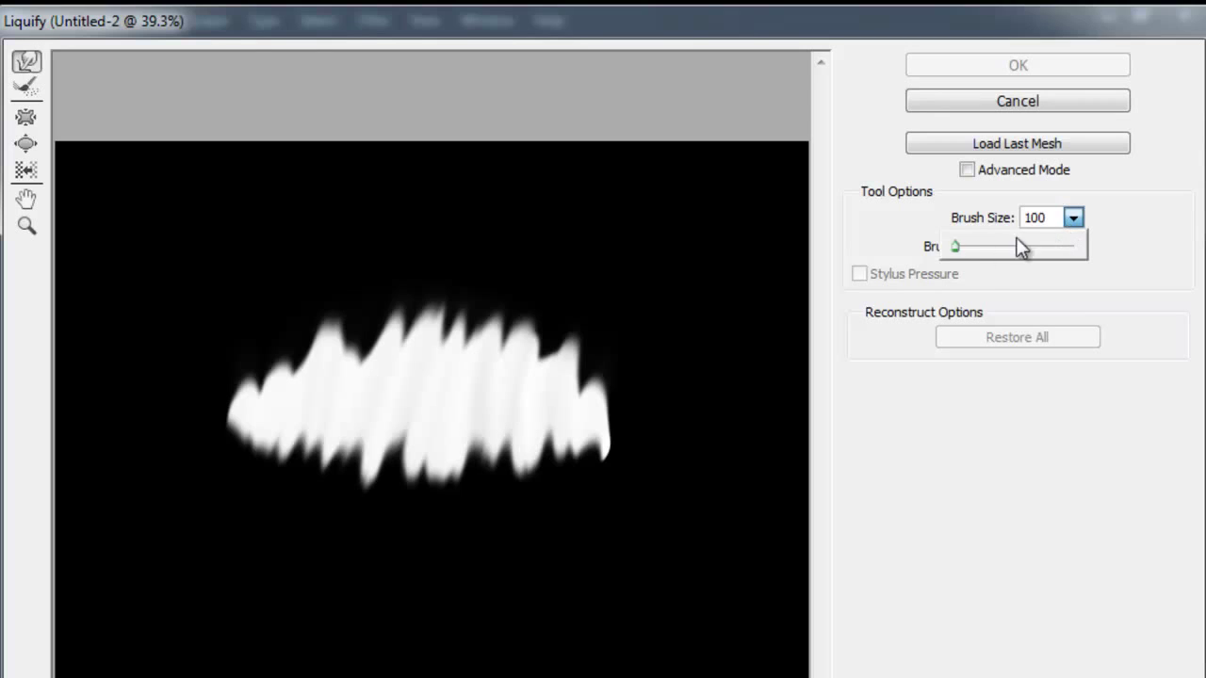
drag(947, 247, 955, 246)
click(994, 222)
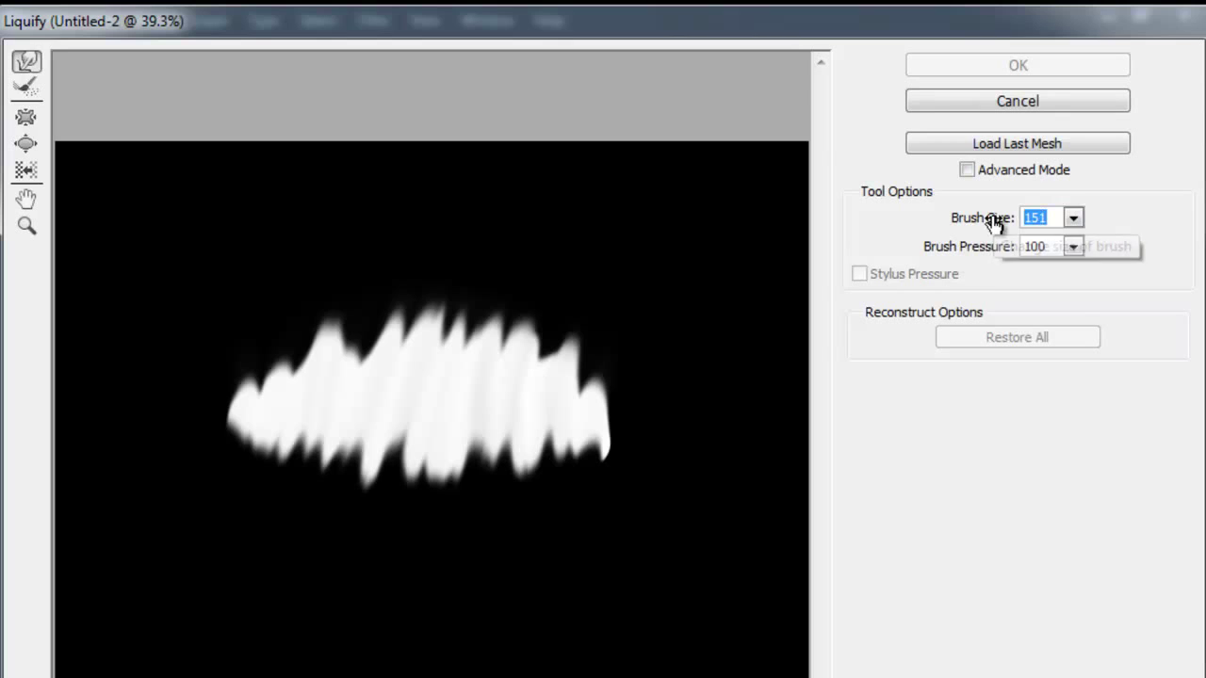
text(50)
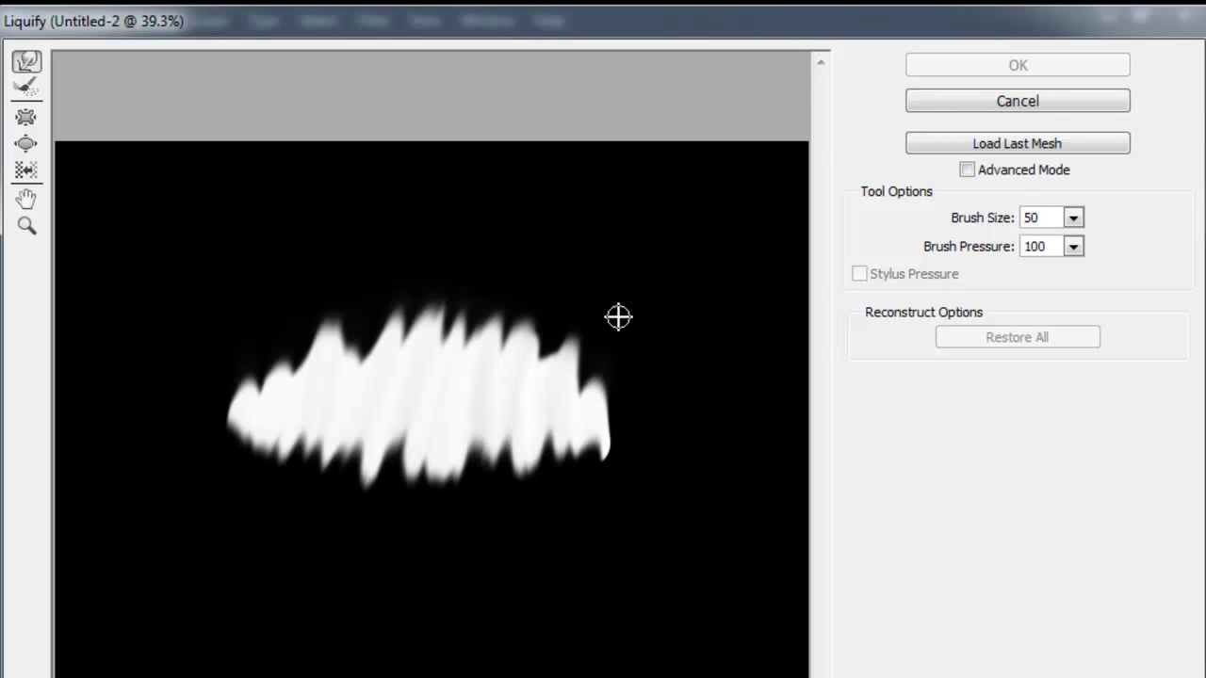
text(100)
Warp the flame's left edge into a hook and pull spikes up, finishing at brush size 100.
mouse_move(270, 296)
mouse_down()
mouse_move(298, 376)
mouse_move(228, 272)
mouse_up()
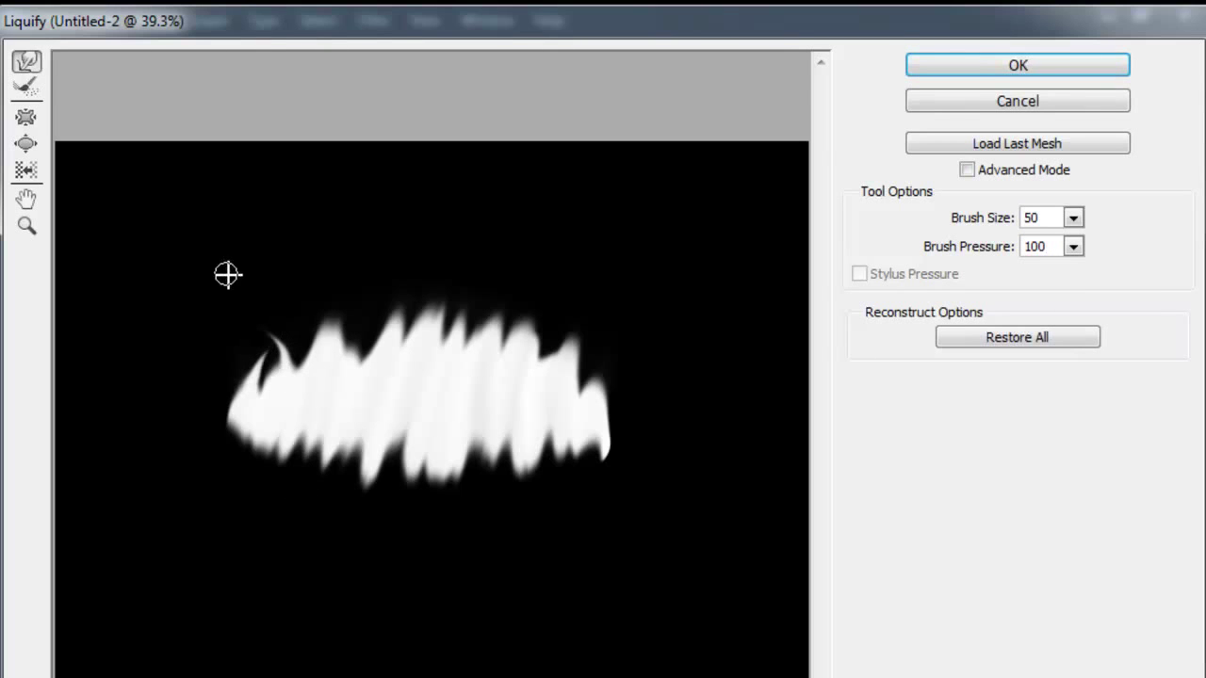
drag(330, 344, 319, 273)
click(1073, 217)
click(956, 227)
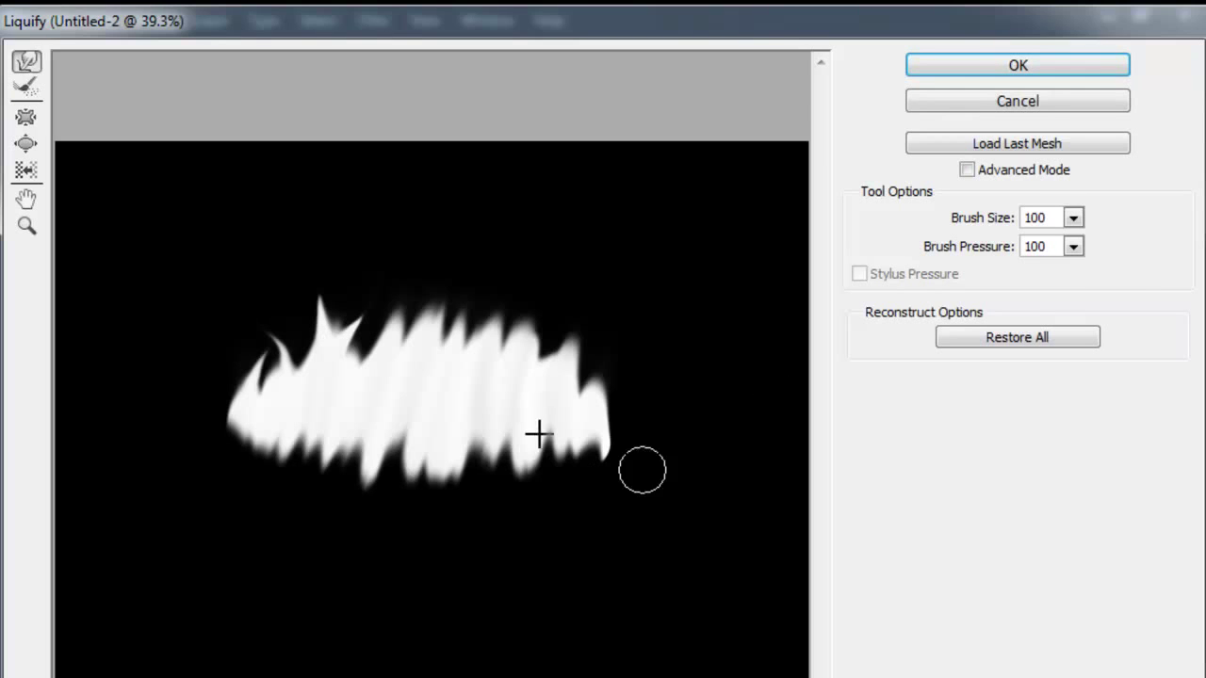
drag(570, 402, 613, 280)
Pull the flame's top edge into upward spikes and stretch its left and right edges into tongues.
mouse_move(576, 385)
mouse_down()
mouse_move(551, 369)
mouse_move(584, 283)
mouse_up()
drag(525, 342, 535, 300)
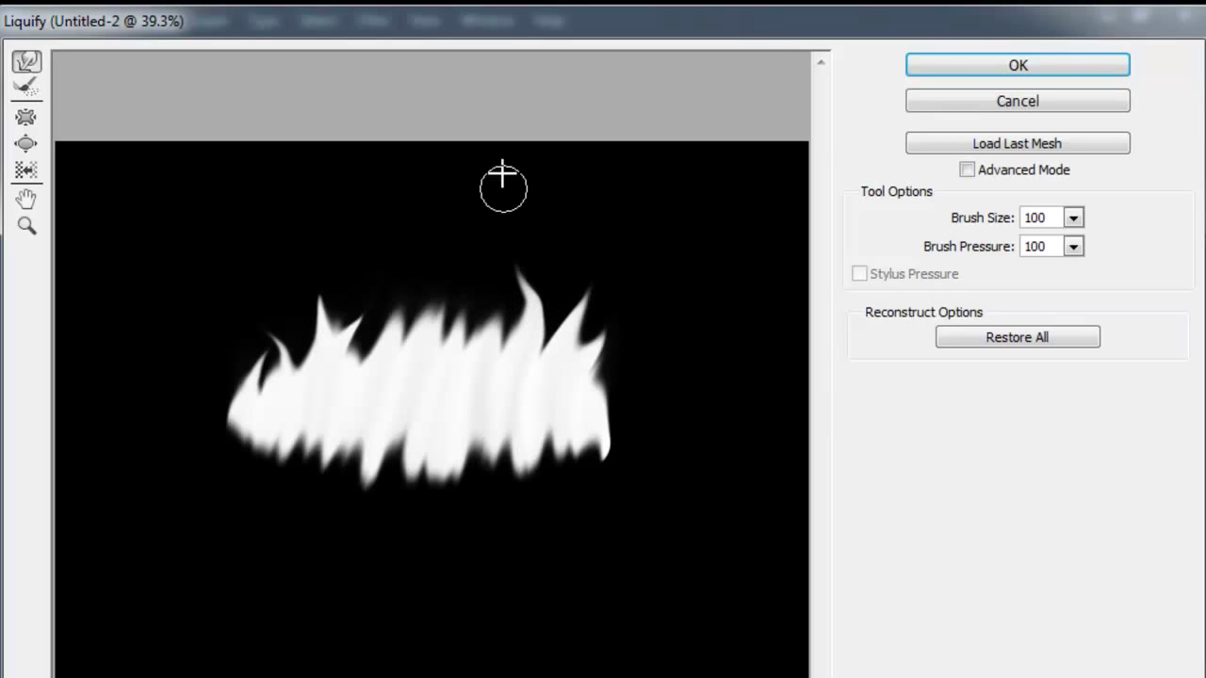
drag(487, 353, 534, 280)
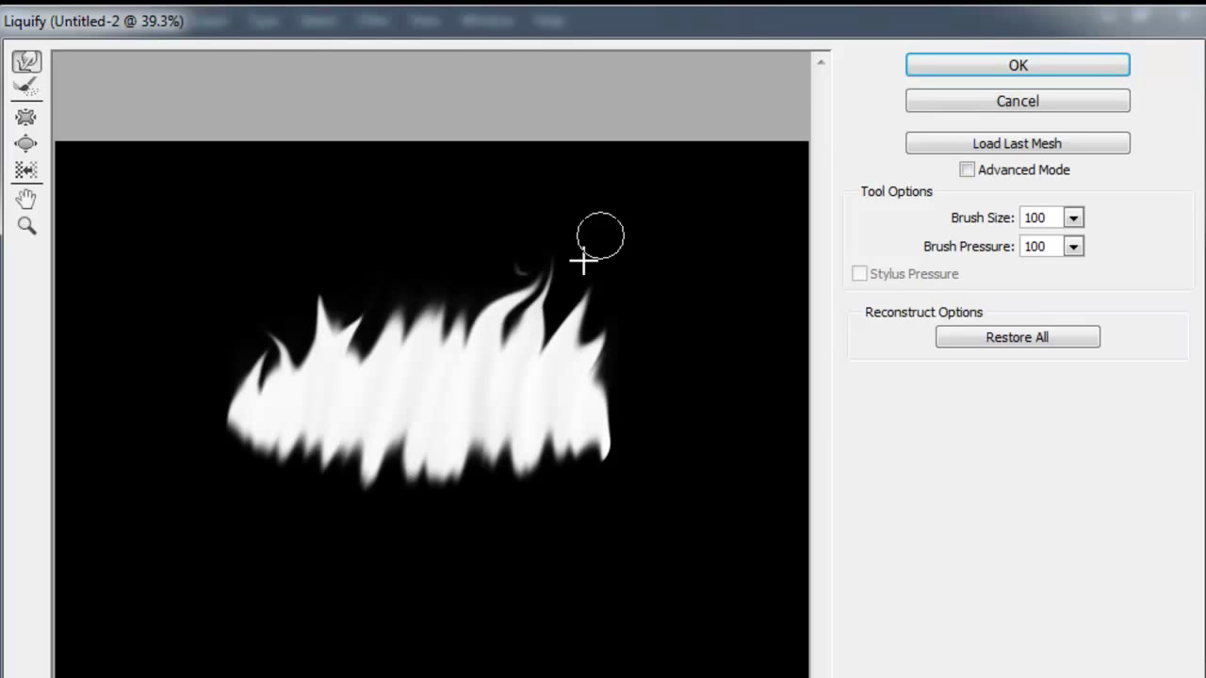
drag(462, 353, 489, 269)
drag(450, 358, 425, 252)
drag(379, 339, 406, 272)
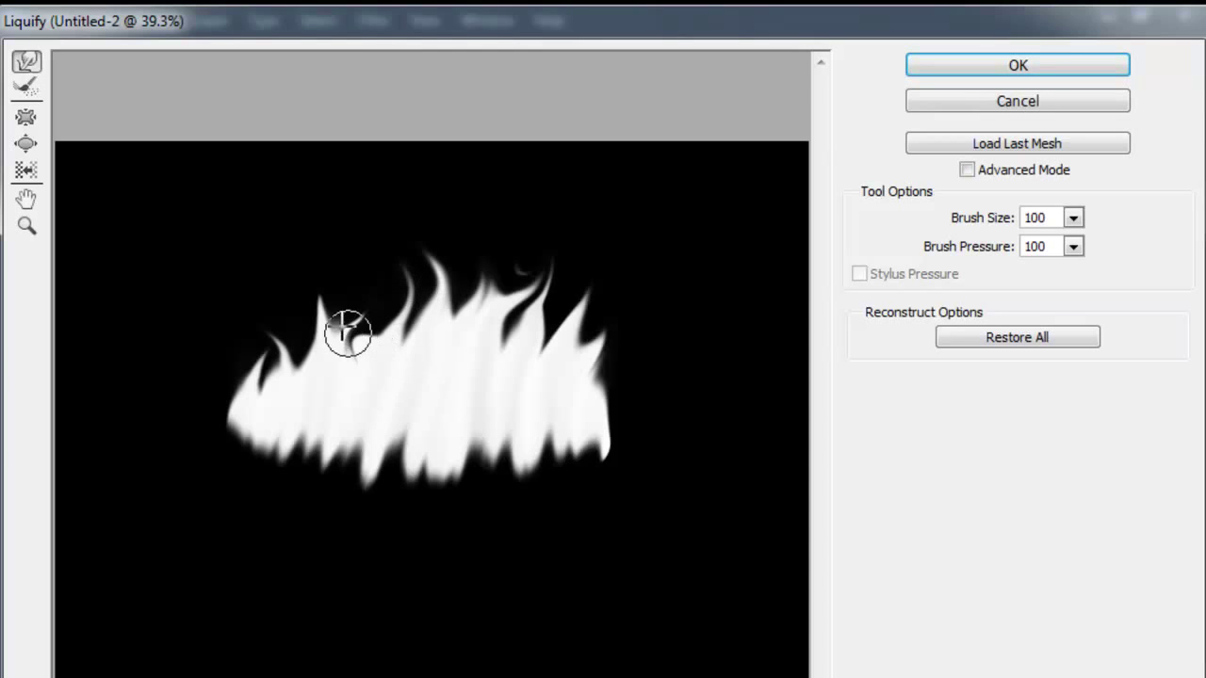
drag(345, 329, 347, 237)
drag(365, 334, 390, 258)
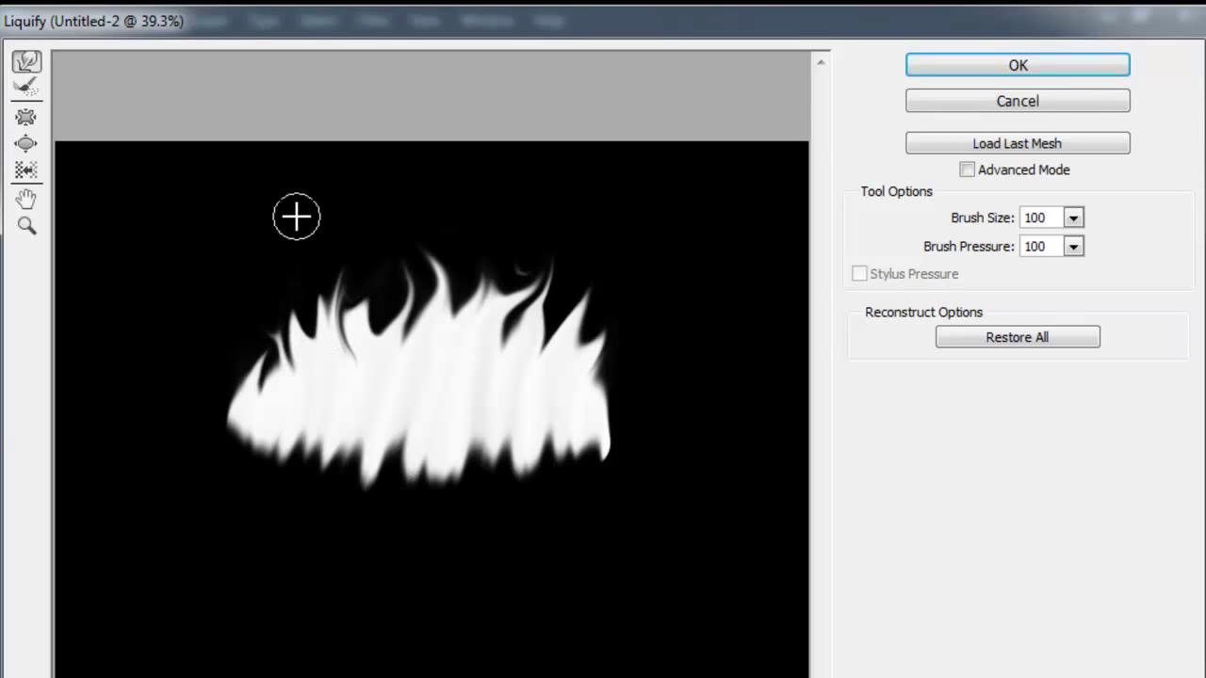
drag(272, 381, 226, 272)
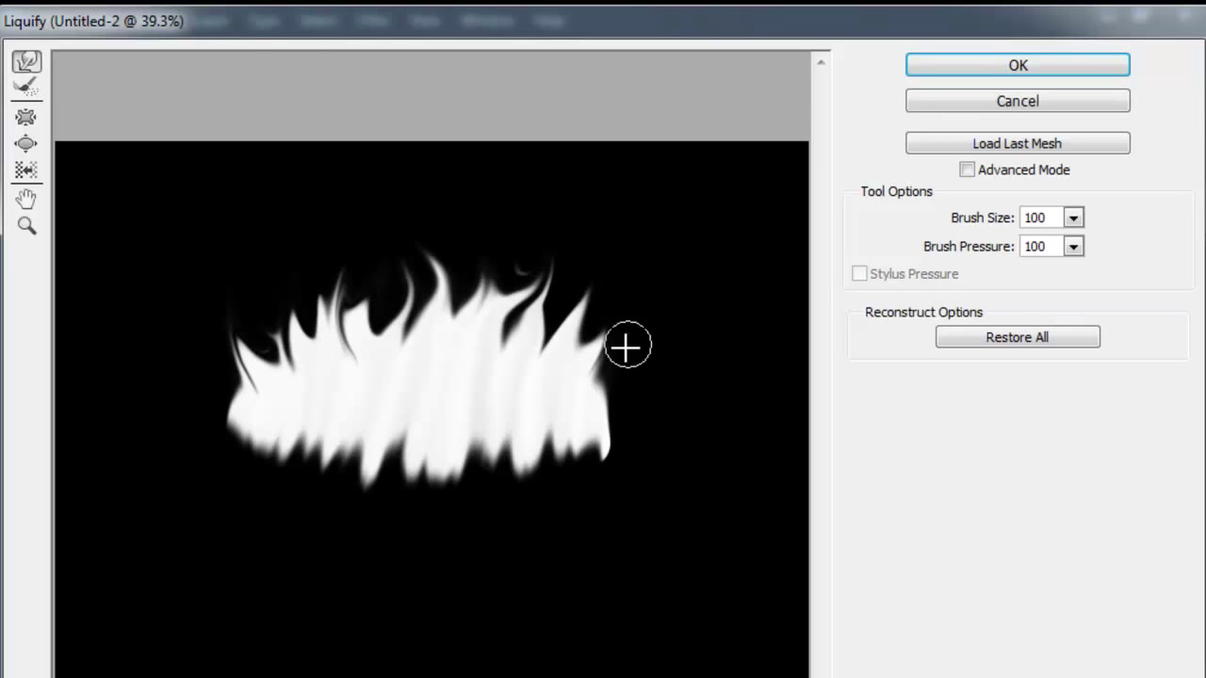
drag(586, 387, 639, 345)
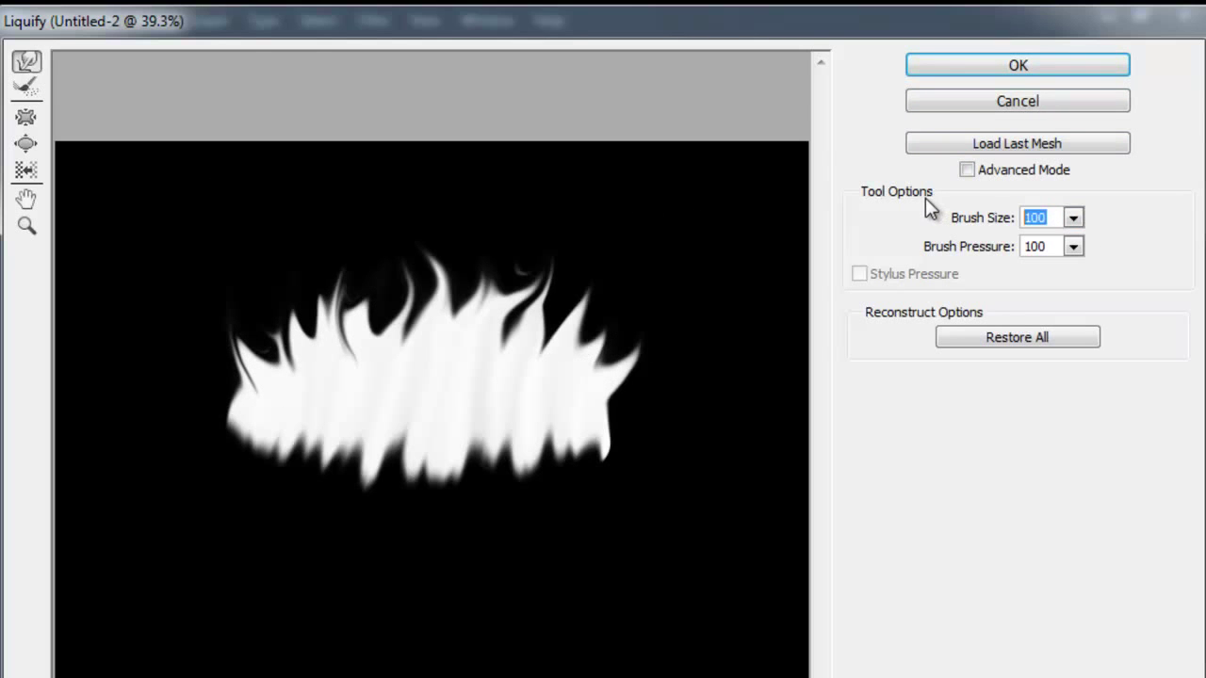
With brush size 50, push the tongues up and outward and spike the right edge.
text(50)
drag(536, 334, 562, 285)
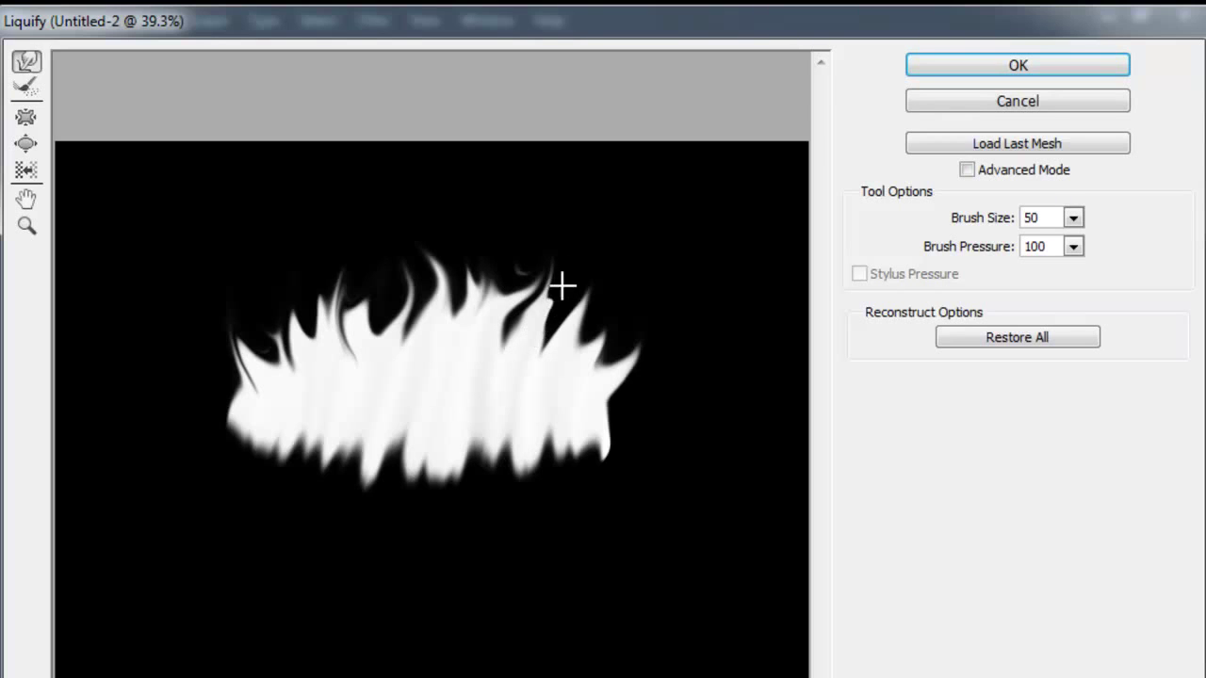
drag(572, 329, 626, 271)
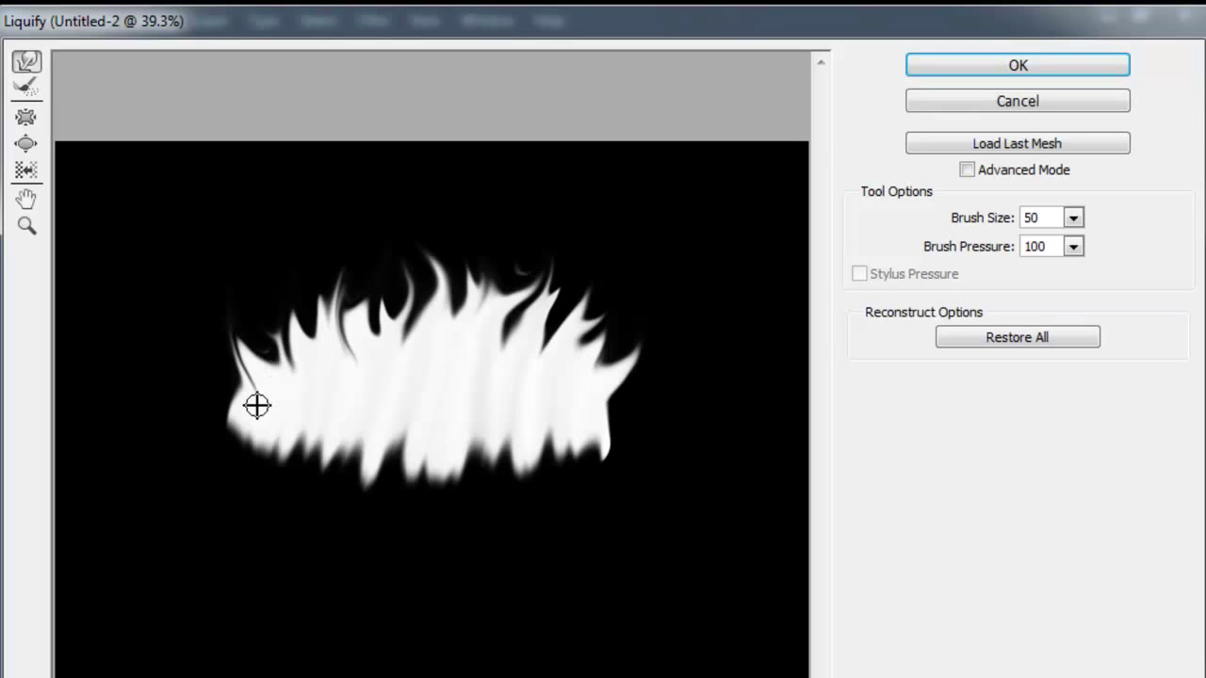
drag(430, 325, 405, 213)
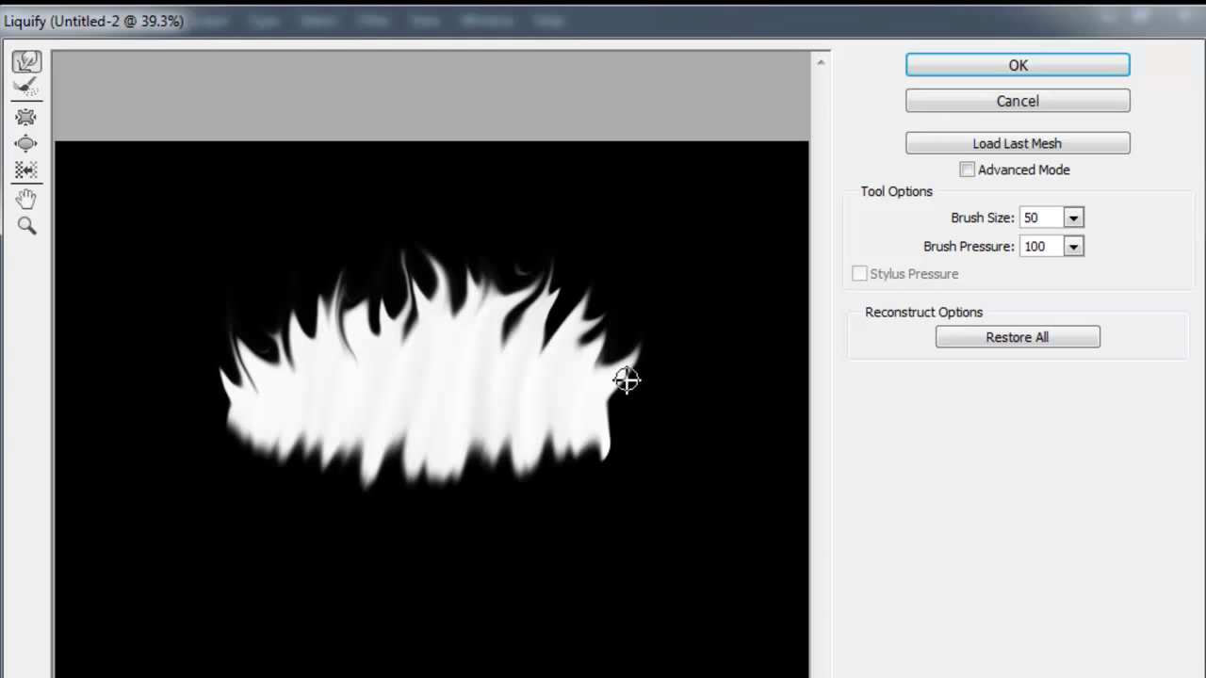
mouse_move(607, 399)
mouse_down()
mouse_move(693, 334)
mouse_move(708, 277)
mouse_up()
Apply the Liquify warp and draw a rectangular selection over the flame's lower tips.
click(1057, 64)
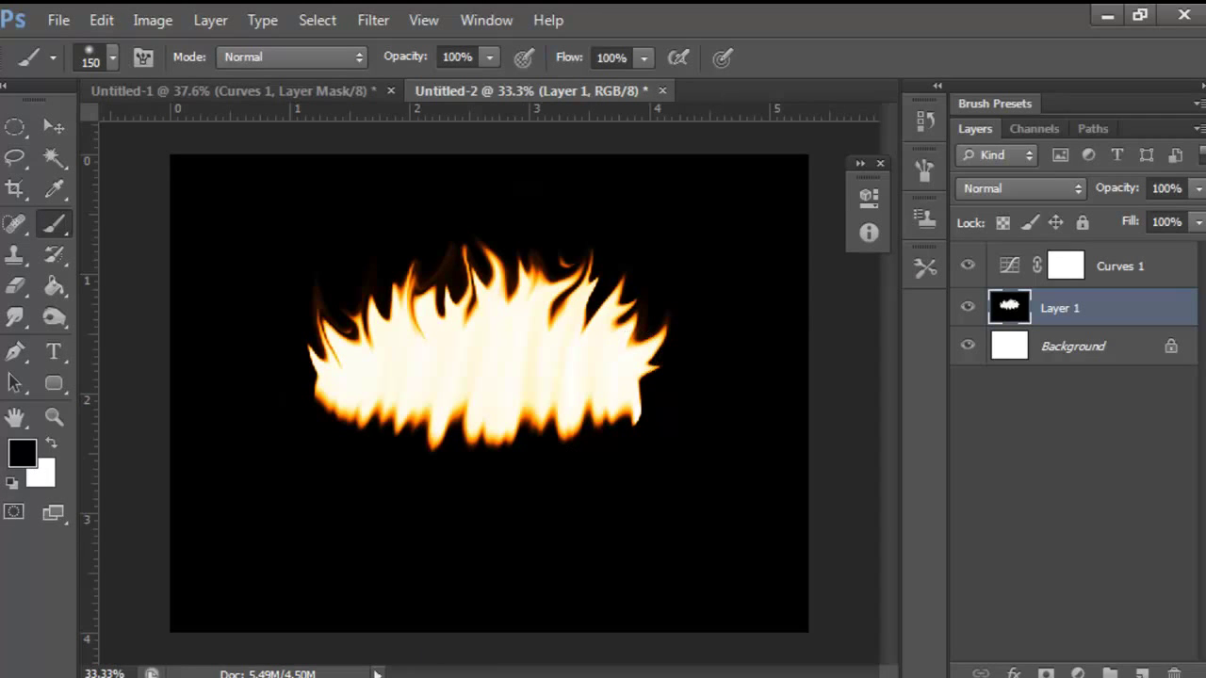
key(F10)
key(F10)
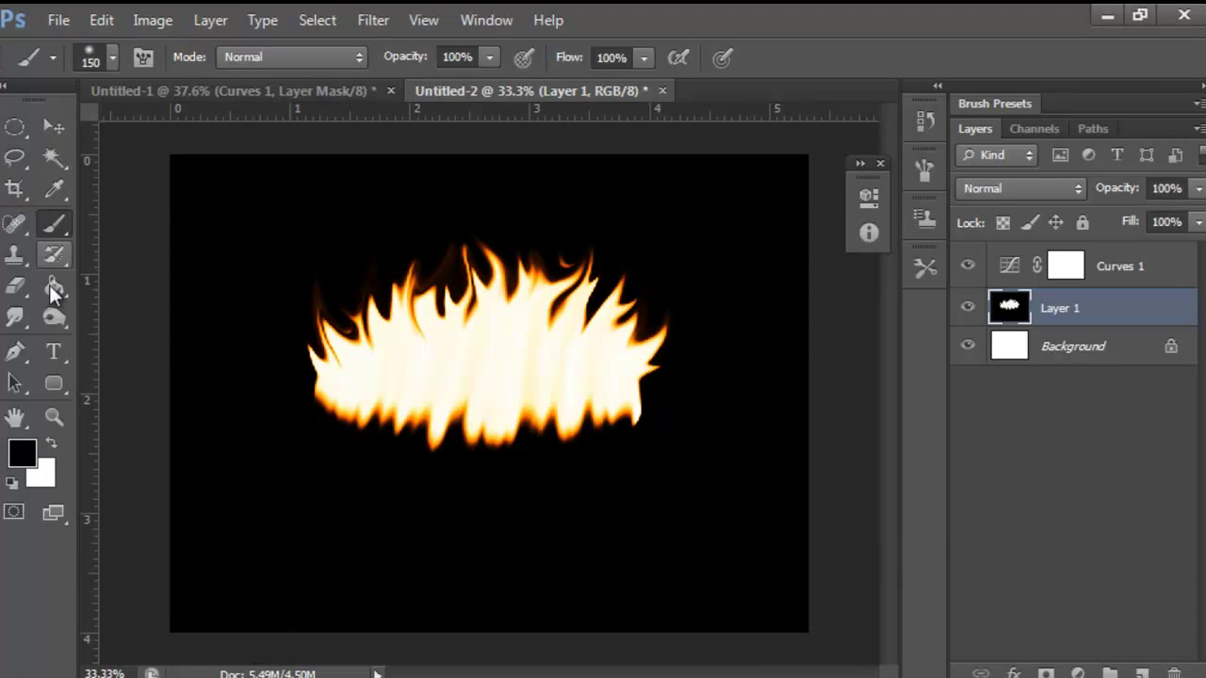
click(13, 132)
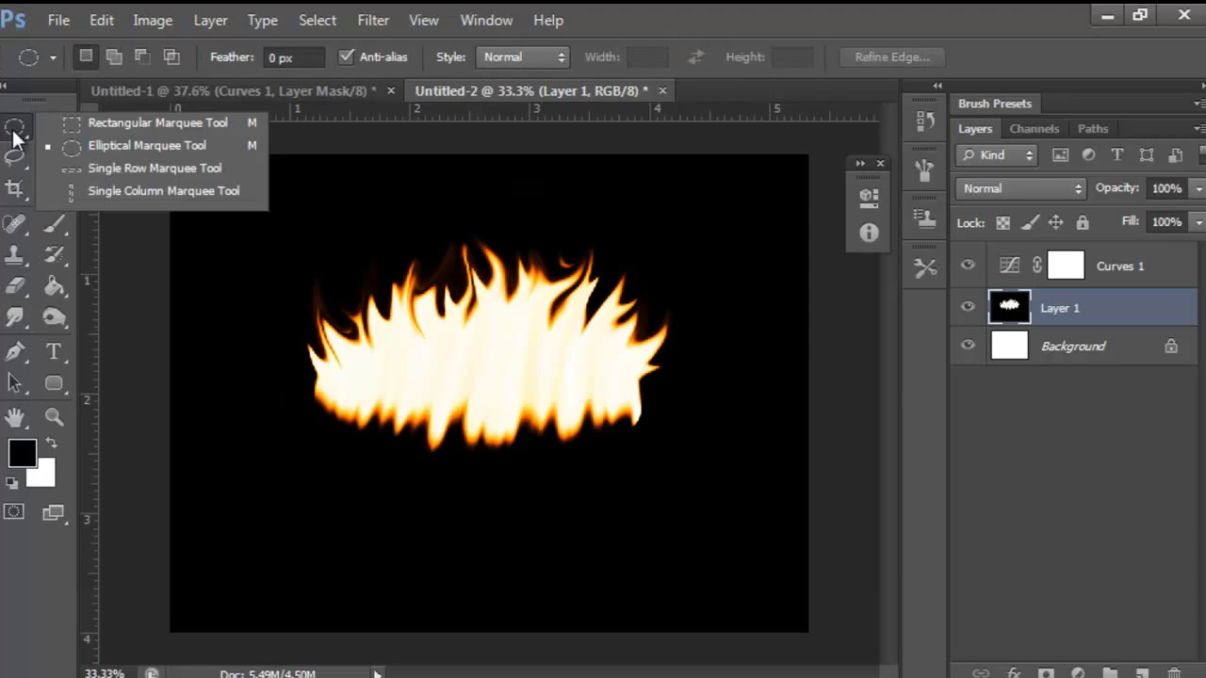
click(154, 127)
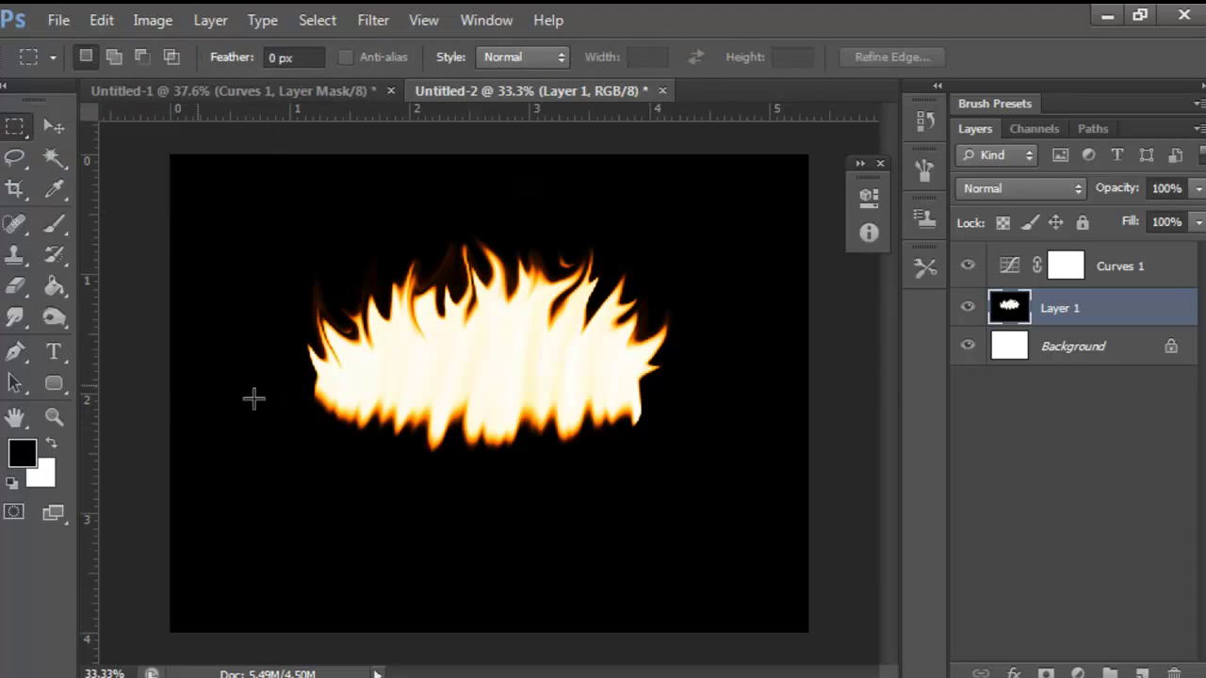
drag(298, 374, 727, 476)
mouse_move(597, 425)
mouse_down()
mouse_move(585, 438)
mouse_move(607, 408)
mouse_up()
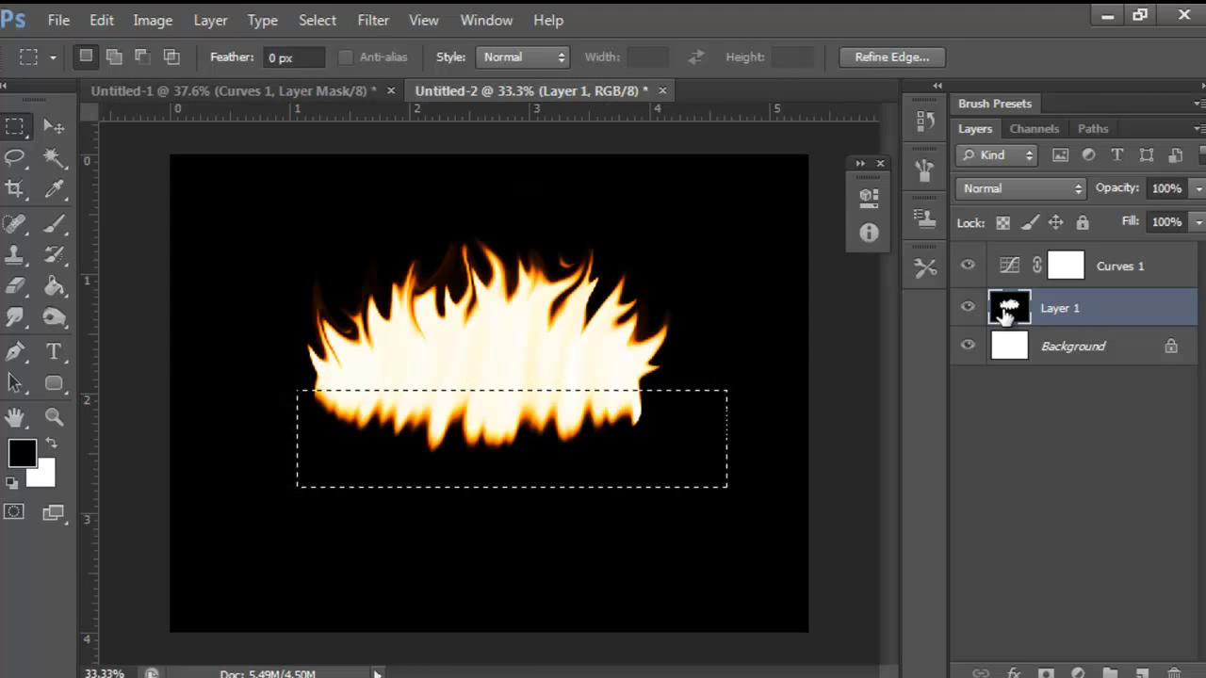
Brush the selected lower tips and orange smear black to leave a flat base.
click(53, 222)
mouse_move(345, 390)
mouse_down()
mouse_move(684, 455)
mouse_move(207, 431)
mouse_up()
drag(509, 417, 627, 441)
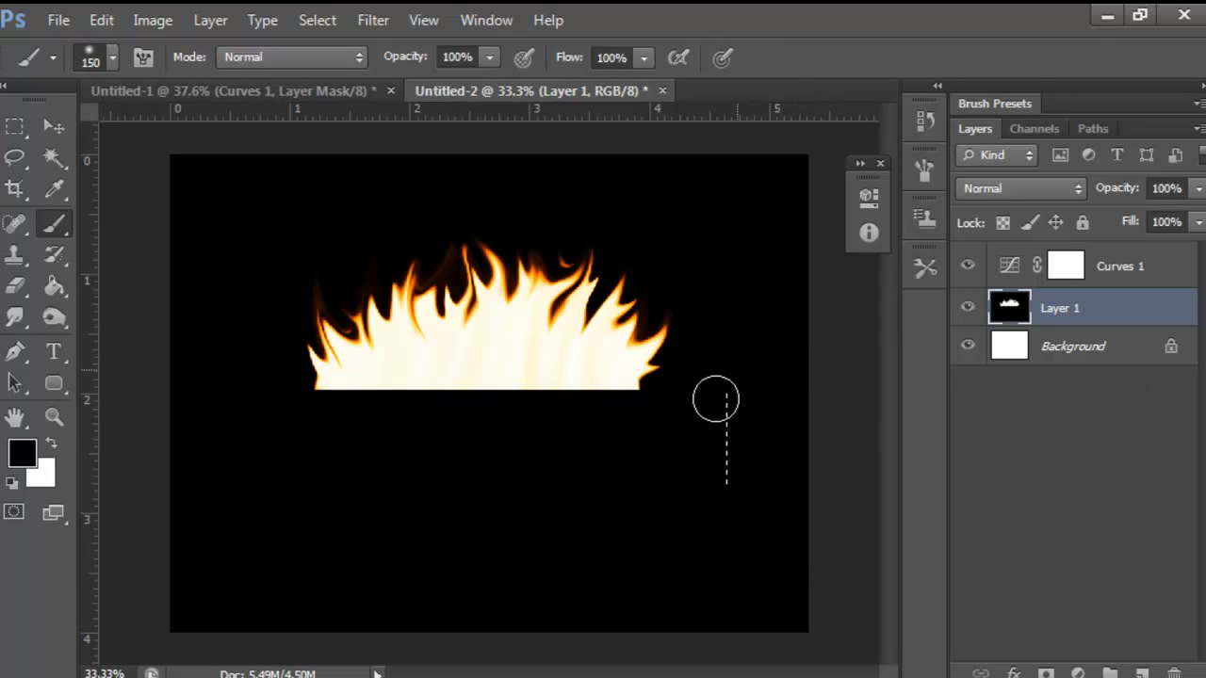
Try dark strokes near the base at 22% brush flow, undoing each attempt.
scroll(484, 382, up, 2)
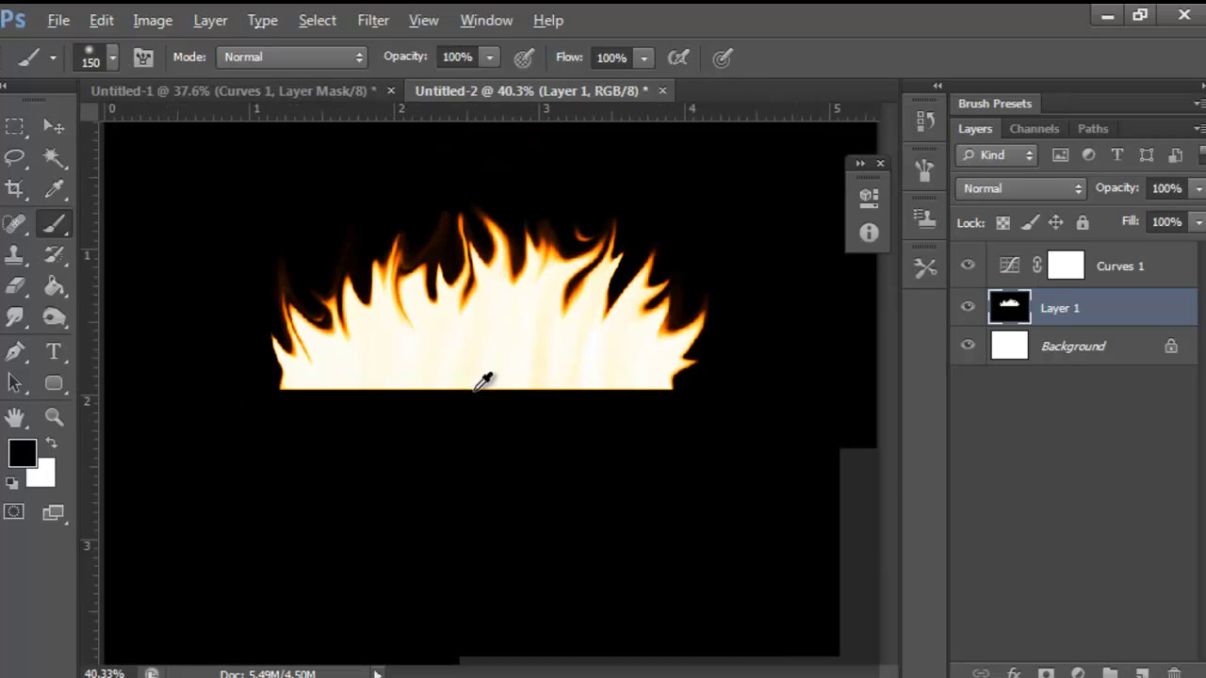
drag(311, 379, 317, 351)
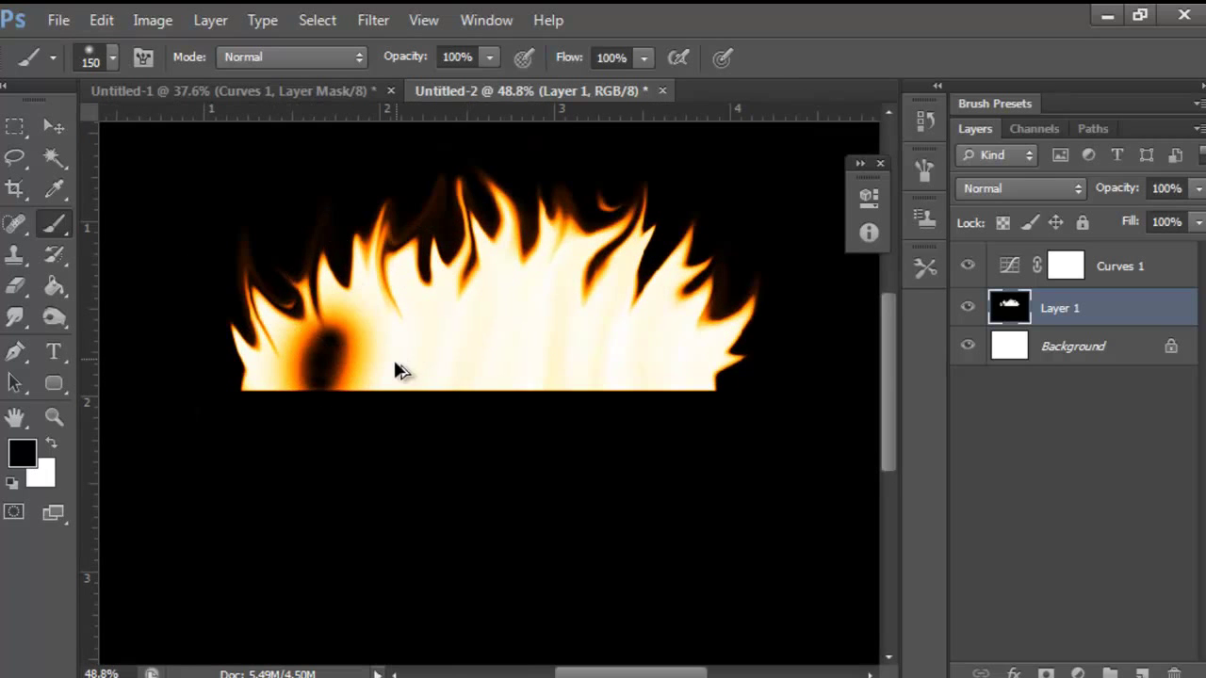
key(ctrl+z)
click(643, 57)
drag(580, 81, 524, 80)
click(659, 347)
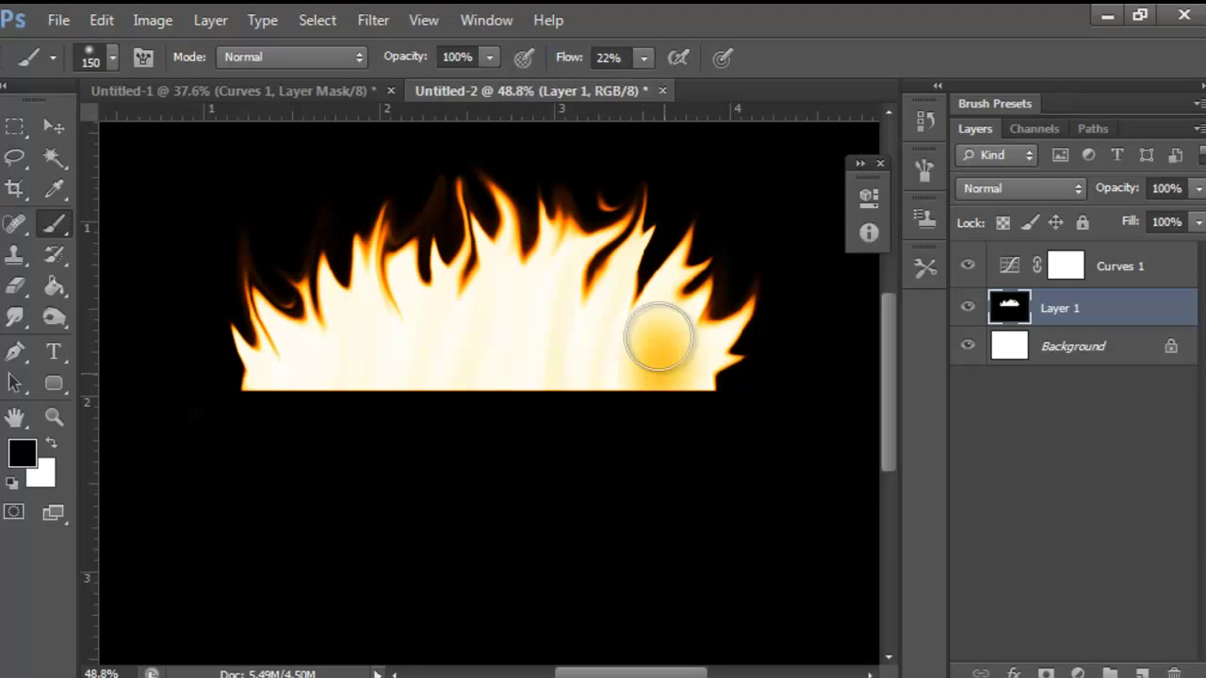
key(ctrl+z)
mouse_move(676, 384)
mouse_down()
mouse_move(581, 354)
mouse_move(272, 378)
mouse_move(637, 354)
mouse_move(608, 374)
mouse_move(387, 399)
mouse_up()
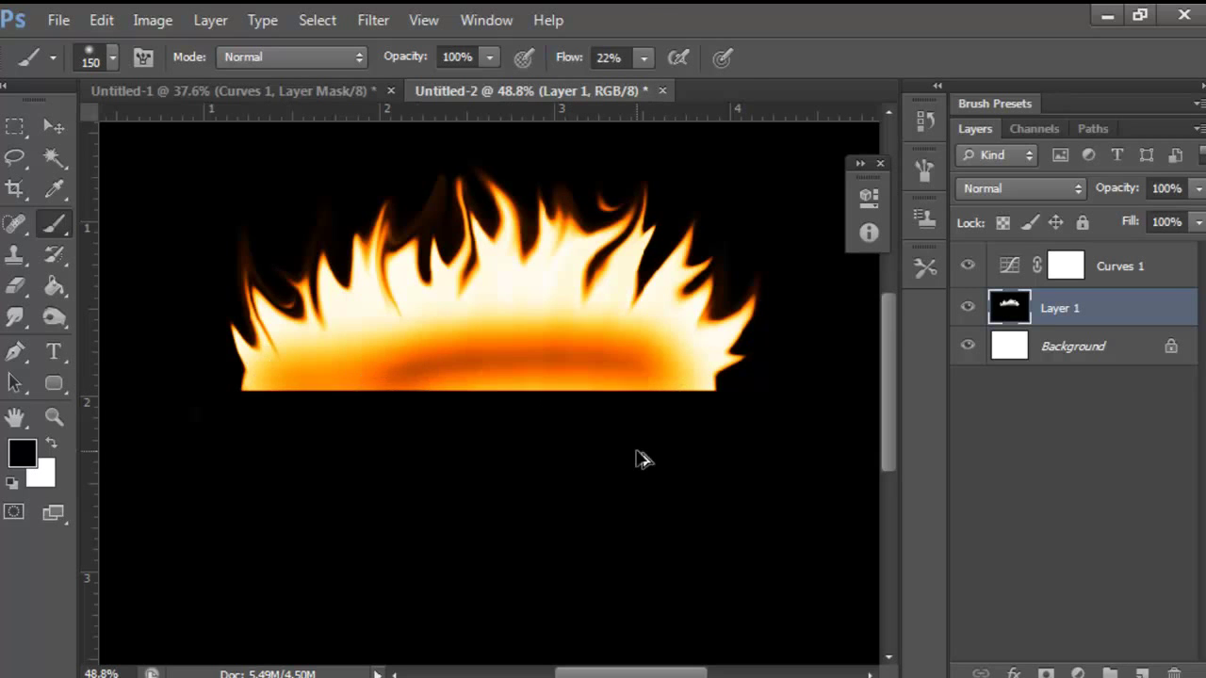
key(ctrl+z)
At 7% brush flow, build a soft orange glow along the flame's base.
click(643, 57)
drag(640, 81, 628, 80)
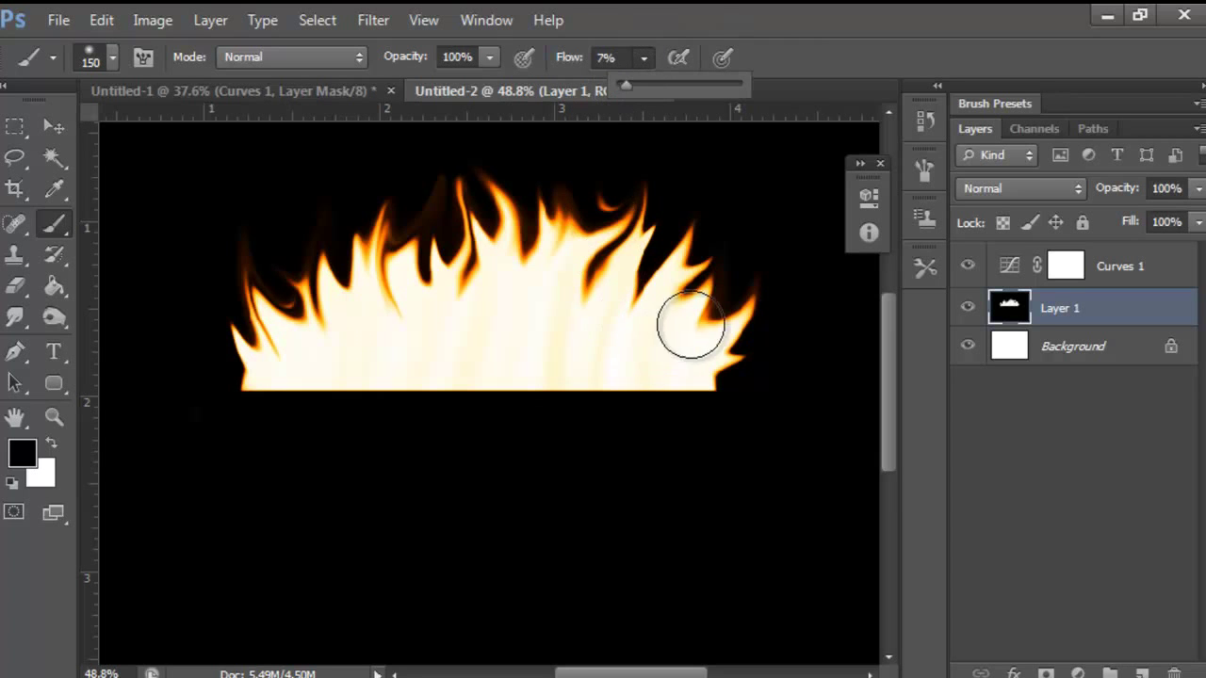
click(622, 372)
mouse_move(621, 372)
mouse_down()
mouse_move(385, 392)
mouse_move(399, 363)
mouse_move(670, 333)
mouse_move(631, 380)
mouse_move(654, 345)
mouse_move(552, 382)
mouse_move(186, 398)
mouse_up()
mouse_move(727, 393)
mouse_down()
mouse_move(671, 395)
mouse_move(751, 377)
mouse_move(602, 396)
mouse_move(325, 370)
mouse_move(233, 391)
mouse_move(482, 340)
mouse_move(568, 355)
mouse_up()
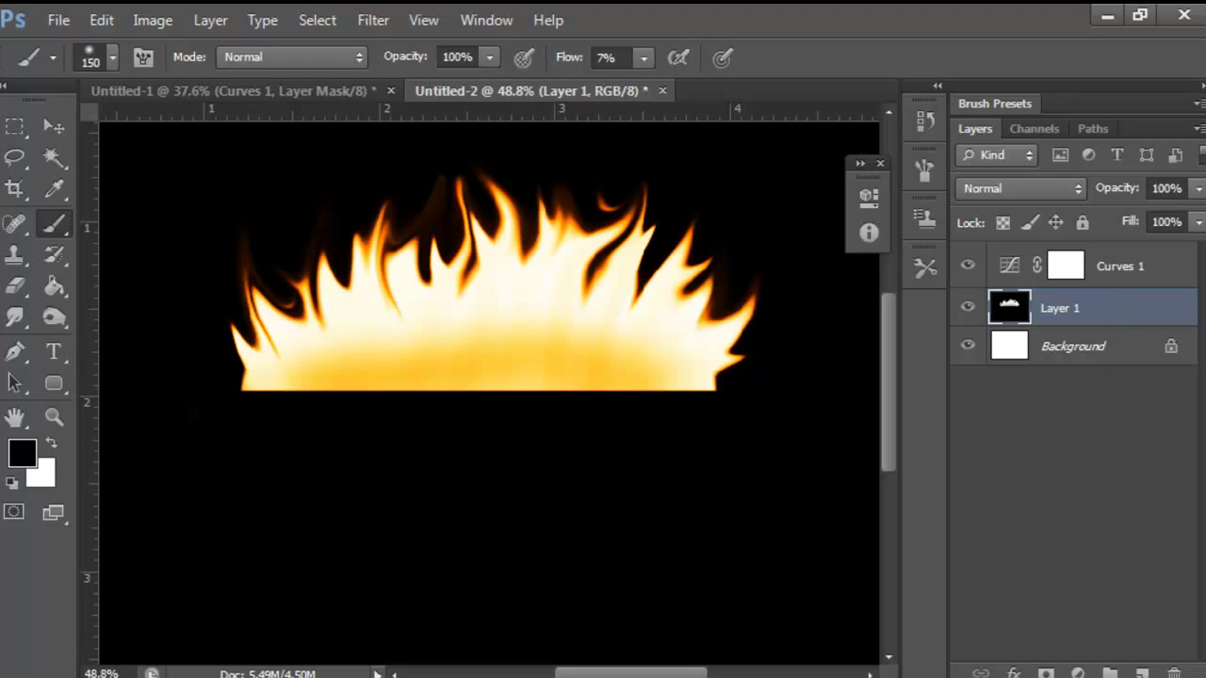
With a smaller brush, add faint dark streaks over the central tongues and edges.
key(bracketleft)
key(bracketleft)
key(bracketleft)
key(bracketleft)
key(bracketleft)
key(bracketleft)
mouse_move(615, 332)
mouse_down()
mouse_move(629, 225)
mouse_move(585, 349)
mouse_up()
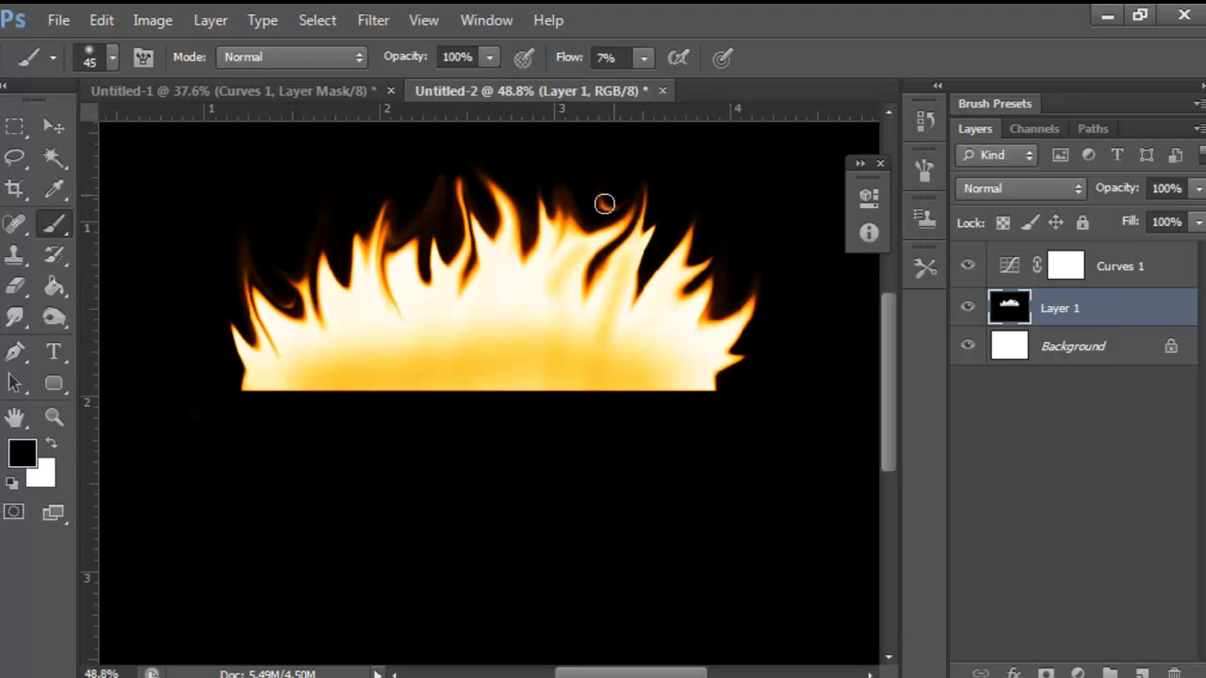
mouse_move(550, 281)
mouse_down()
mouse_move(566, 218)
mouse_move(559, 276)
mouse_move(524, 302)
mouse_move(505, 282)
mouse_move(509, 325)
mouse_move(507, 171)
mouse_up()
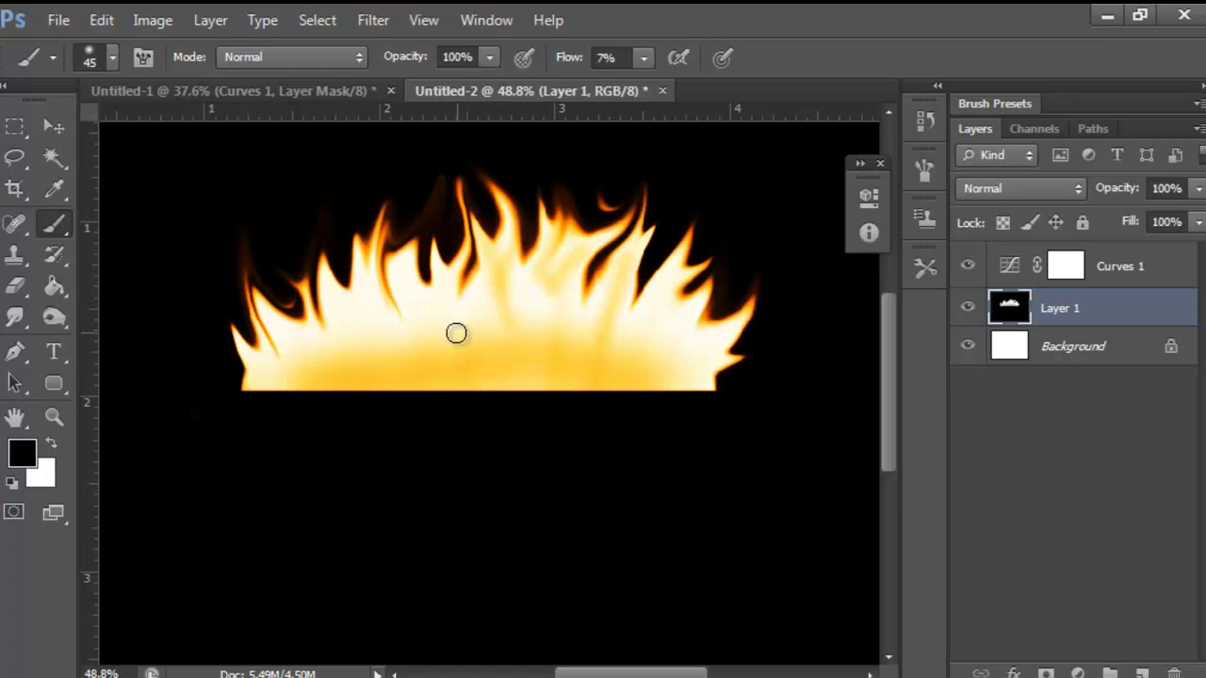
mouse_move(431, 320)
mouse_down()
mouse_move(396, 256)
mouse_move(372, 353)
mouse_move(397, 350)
mouse_move(377, 341)
mouse_move(396, 235)
mouse_up()
mouse_move(367, 320)
mouse_down()
mouse_move(363, 363)
mouse_move(327, 358)
mouse_up()
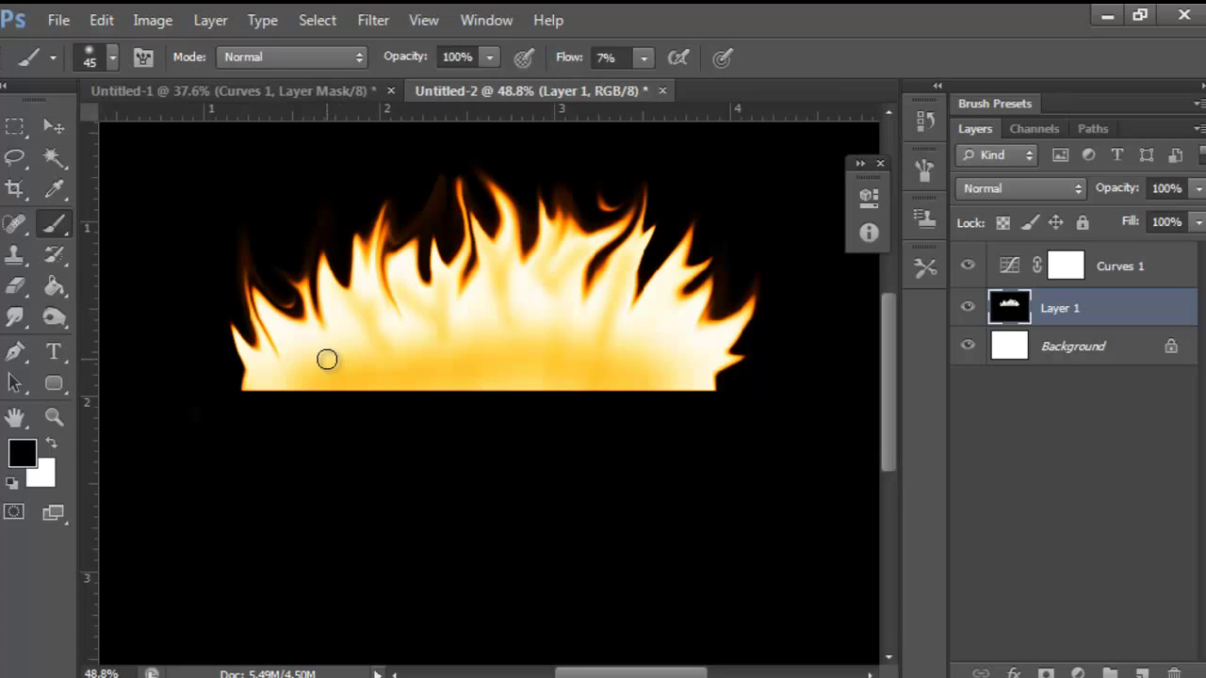
mouse_move(250, 306)
mouse_down()
mouse_move(269, 390)
mouse_move(241, 327)
mouse_up()
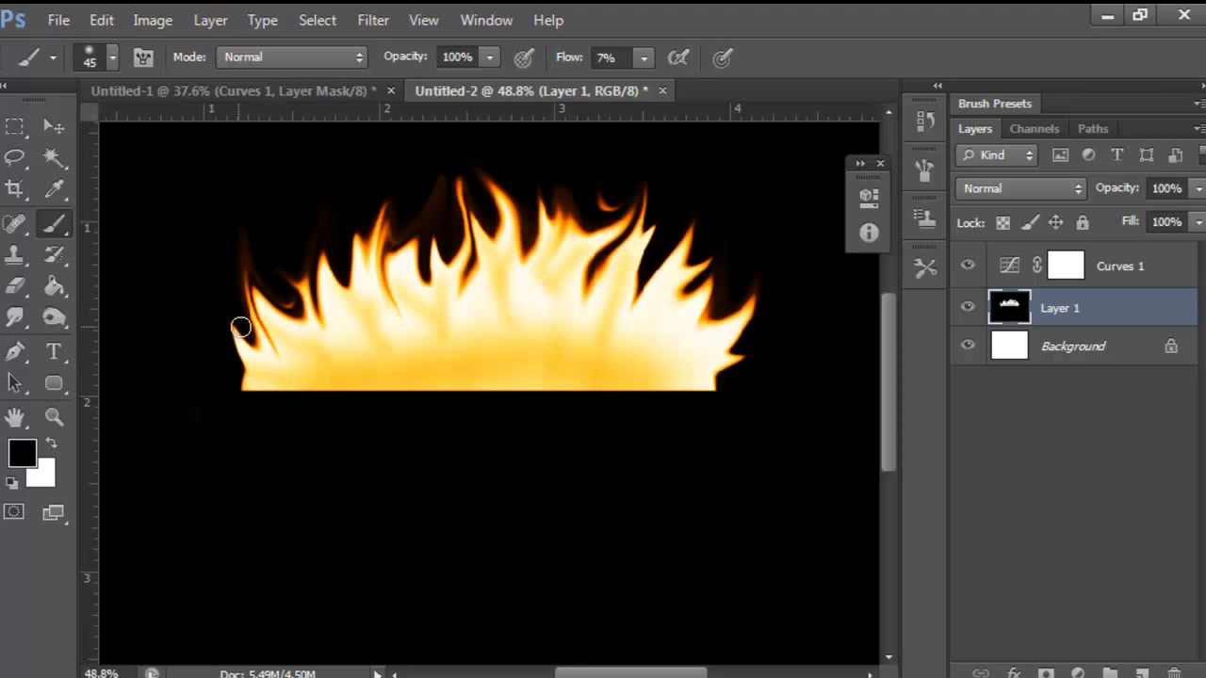
mouse_move(699, 374)
mouse_down()
mouse_move(696, 284)
mouse_move(678, 309)
mouse_move(656, 359)
mouse_move(702, 287)
mouse_move(657, 367)
mouse_move(750, 297)
mouse_up()
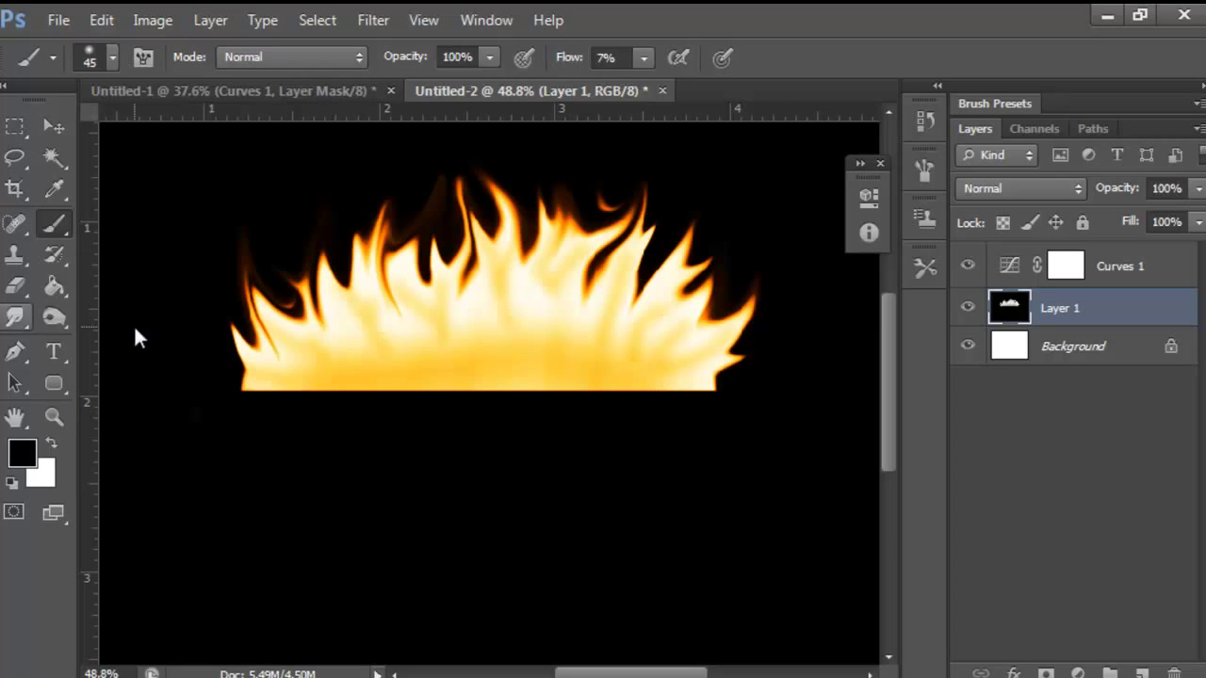
Brighten the flame's middle with a 150-size white brush, then show Untitled-1.
right_click(51, 217)
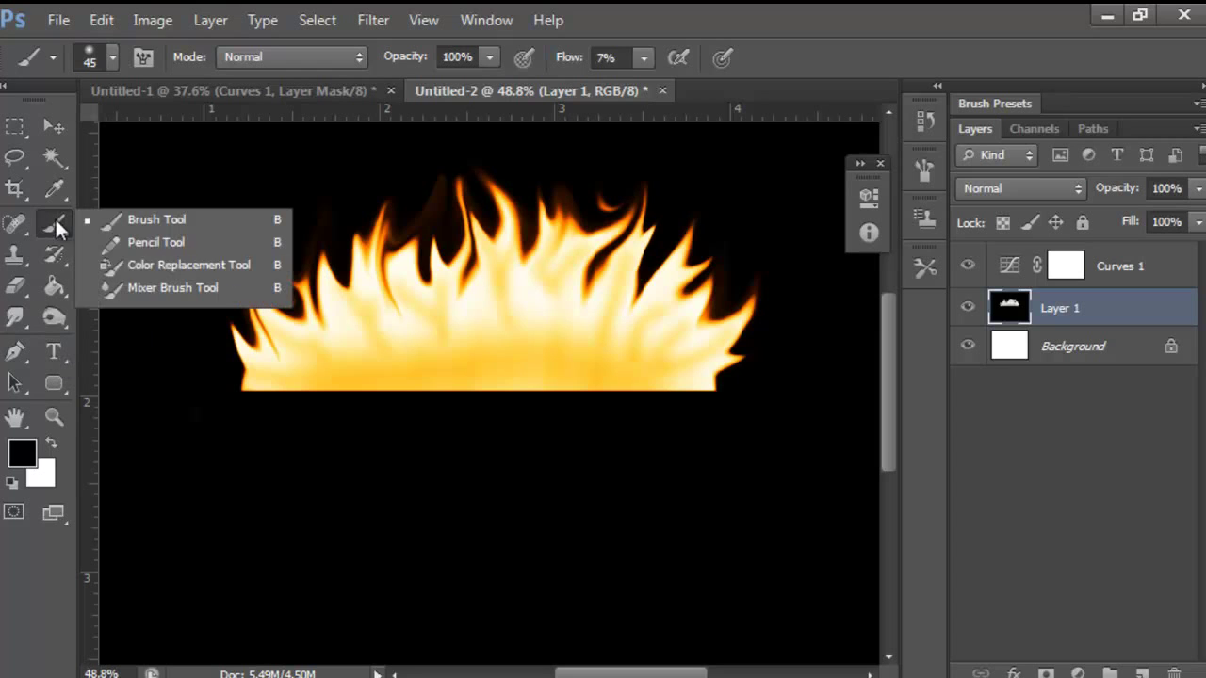
key(x)
key(Escape)
mouse_move(528, 358)
mouse_down()
mouse_move(463, 368)
mouse_move(646, 385)
mouse_move(358, 385)
mouse_up()
key(ctrl+z)
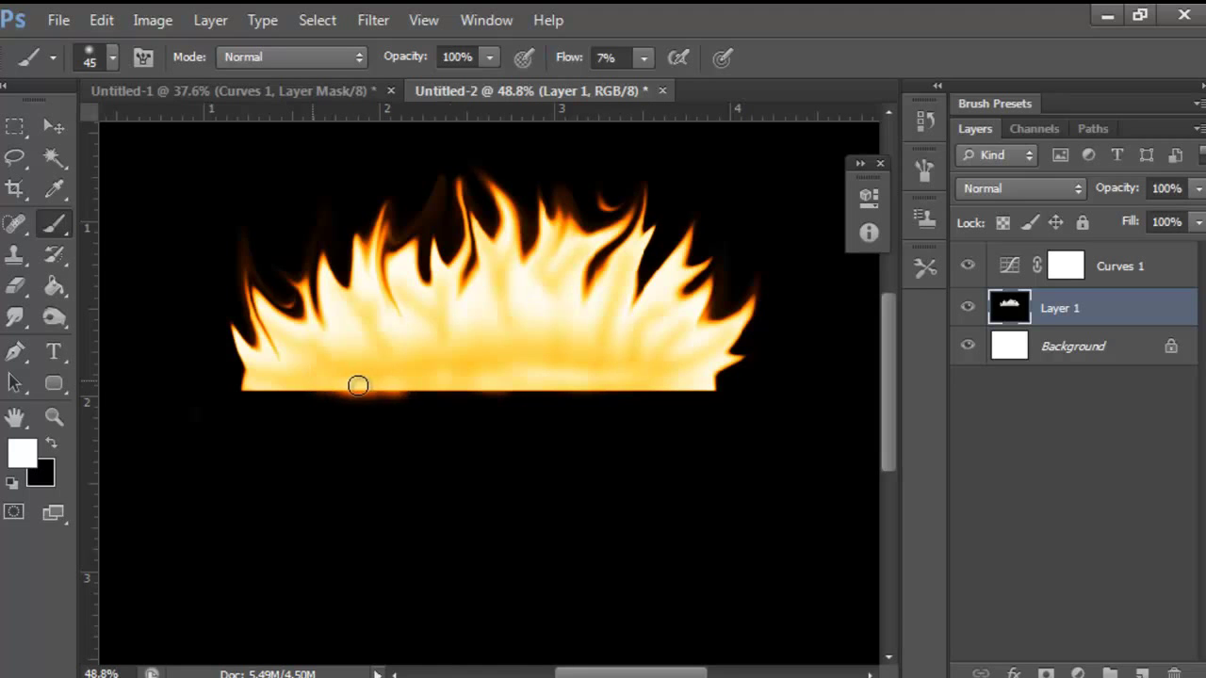
key(ctrl+z)
key(bracketright)
key(bracketright)
key(bracketright)
key(bracketright)
key(bracketright)
key(bracketright)
key(bracketright)
mouse_move(463, 343)
mouse_down()
mouse_move(415, 309)
mouse_move(524, 281)
mouse_move(534, 333)
mouse_move(590, 285)
mouse_move(598, 326)
mouse_move(651, 356)
mouse_move(496, 347)
mouse_move(322, 359)
mouse_move(685, 351)
mouse_move(702, 346)
mouse_move(746, 257)
mouse_up()
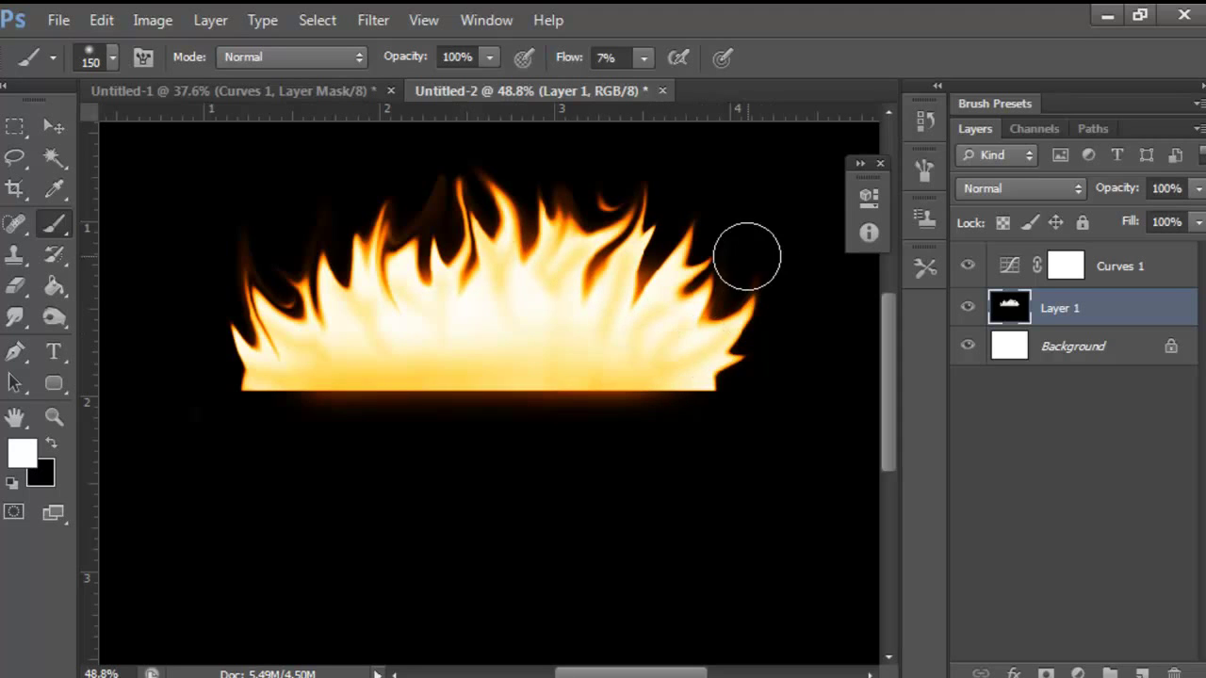
scroll(826, 354, up, 3)
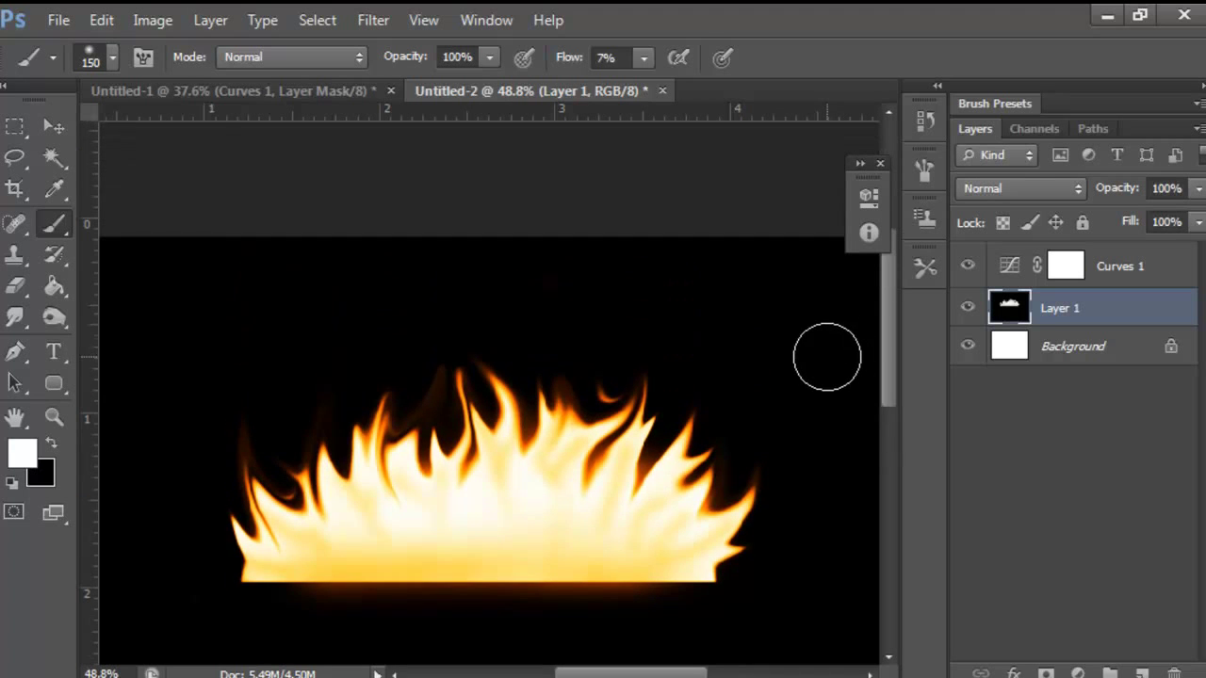
click(260, 90)
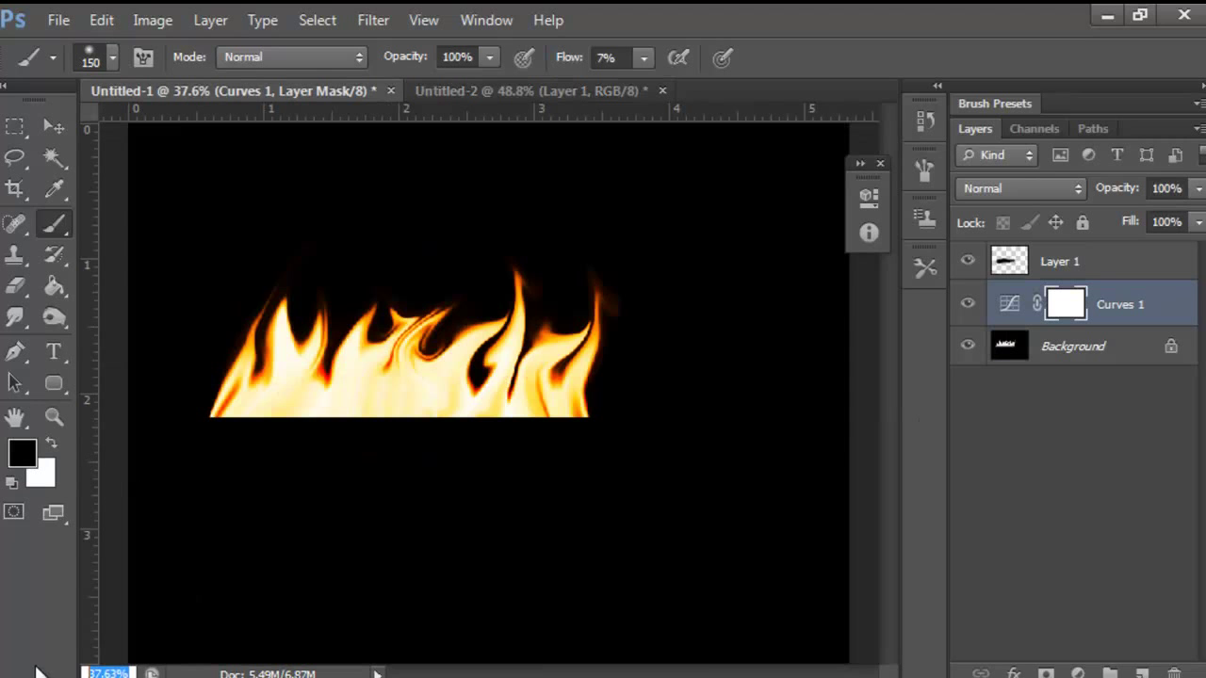
View the original flame at 100% zoom, then return to Untitled-2.
text(100)
key(Return)
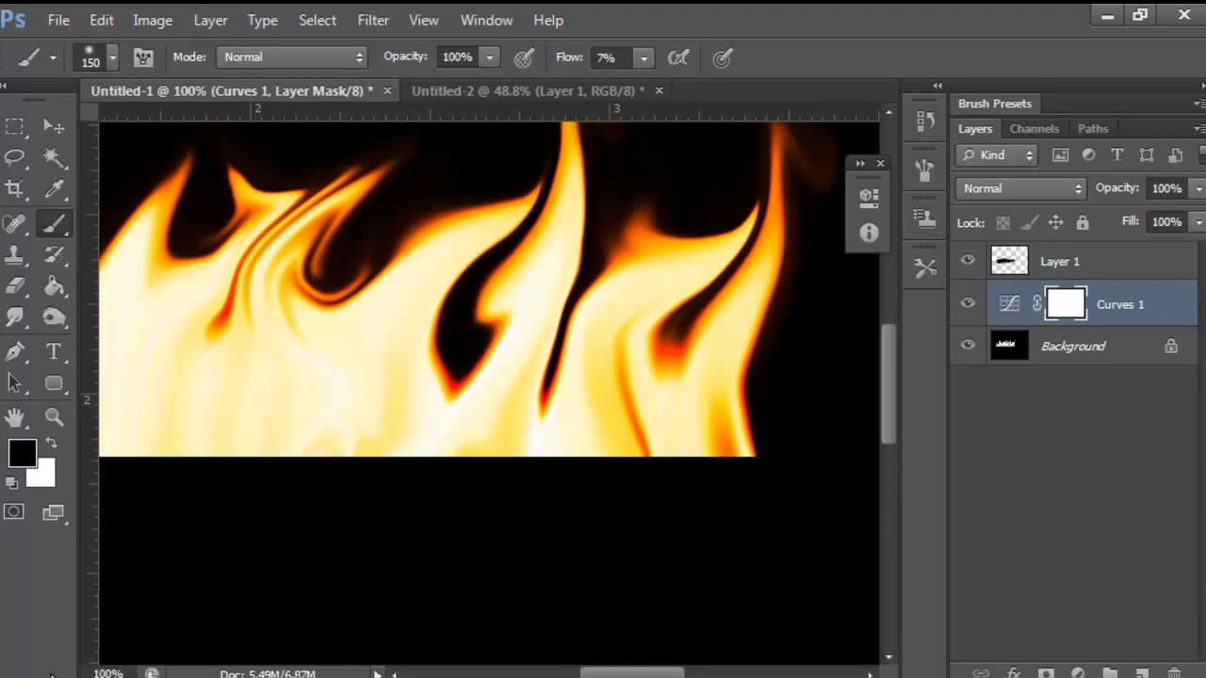
mouse_move(634, 673)
mouse_down()
mouse_move(559, 675)
mouse_move(617, 674)
mouse_up()
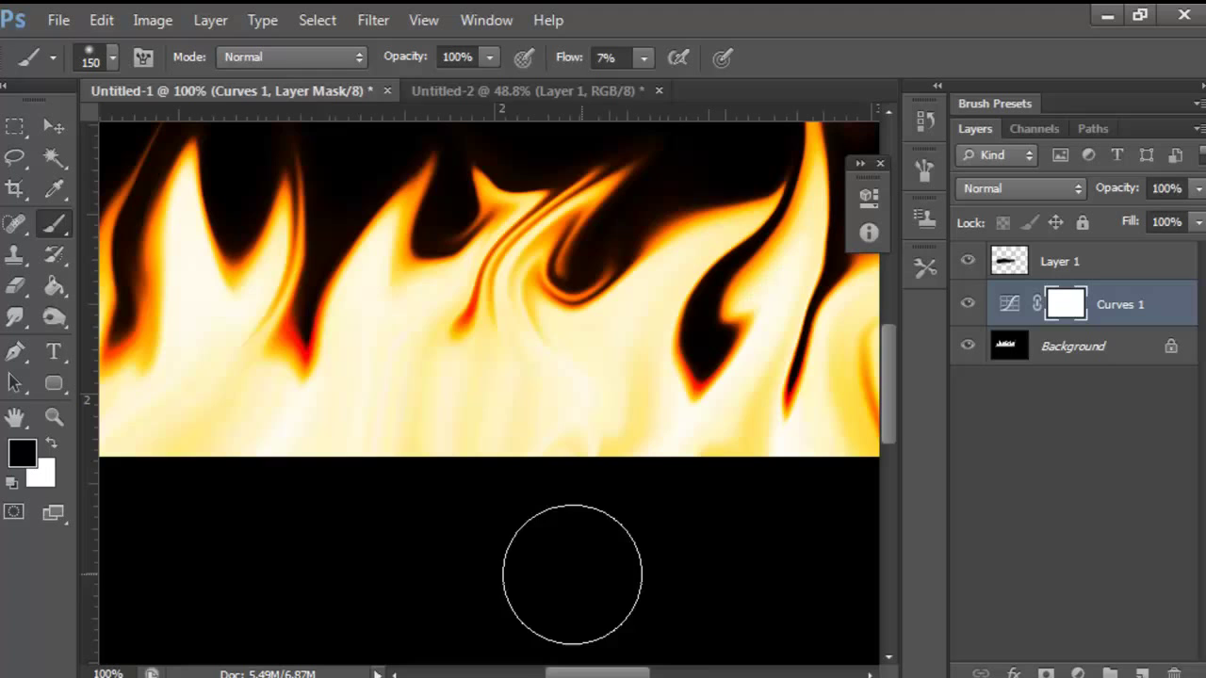
click(578, 89)
Add a new layer above Curves 1 and paint a full-strength black stroke across the flame base.
click(1126, 268)
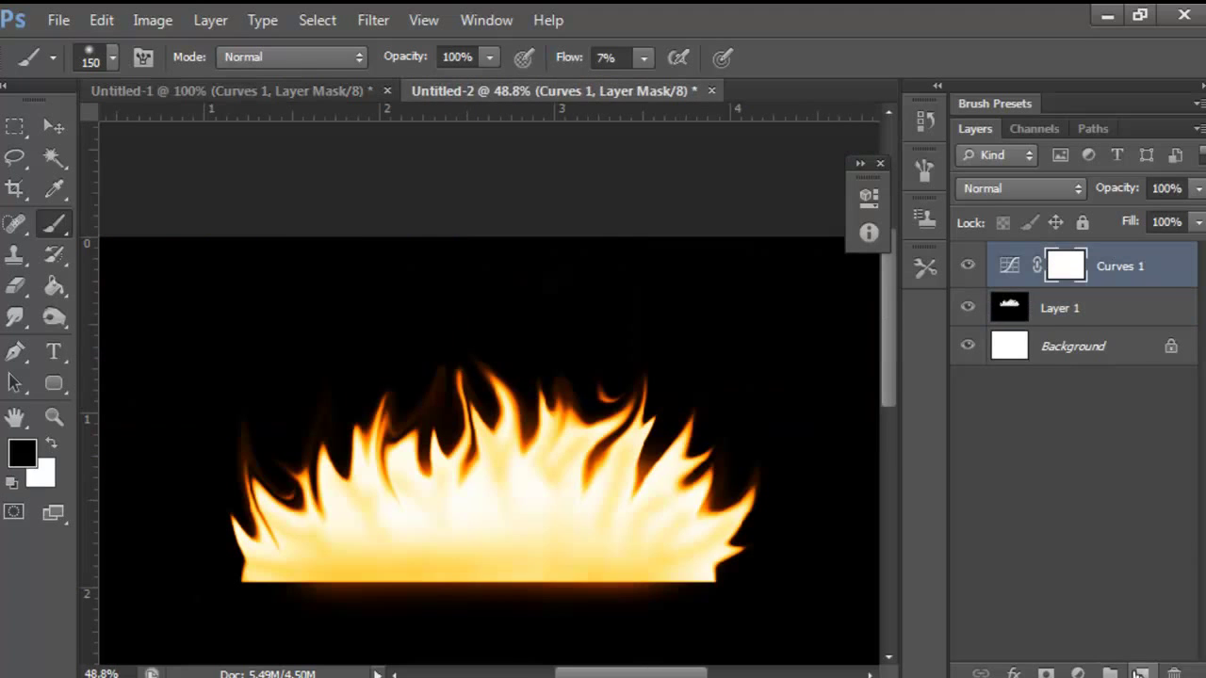
click(1141, 673)
scroll(519, 550, down, 2)
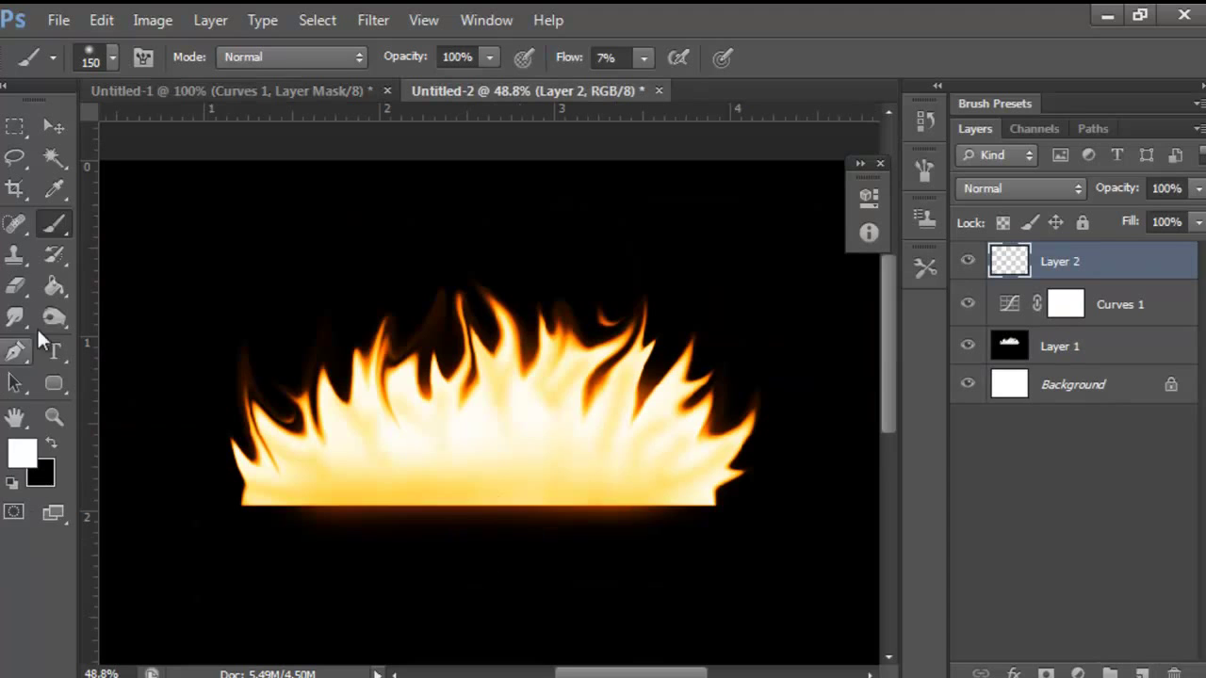
key(x)
mouse_move(338, 471)
mouse_down()
mouse_move(469, 466)
mouse_move(509, 439)
mouse_up()
key(ctrl+z)
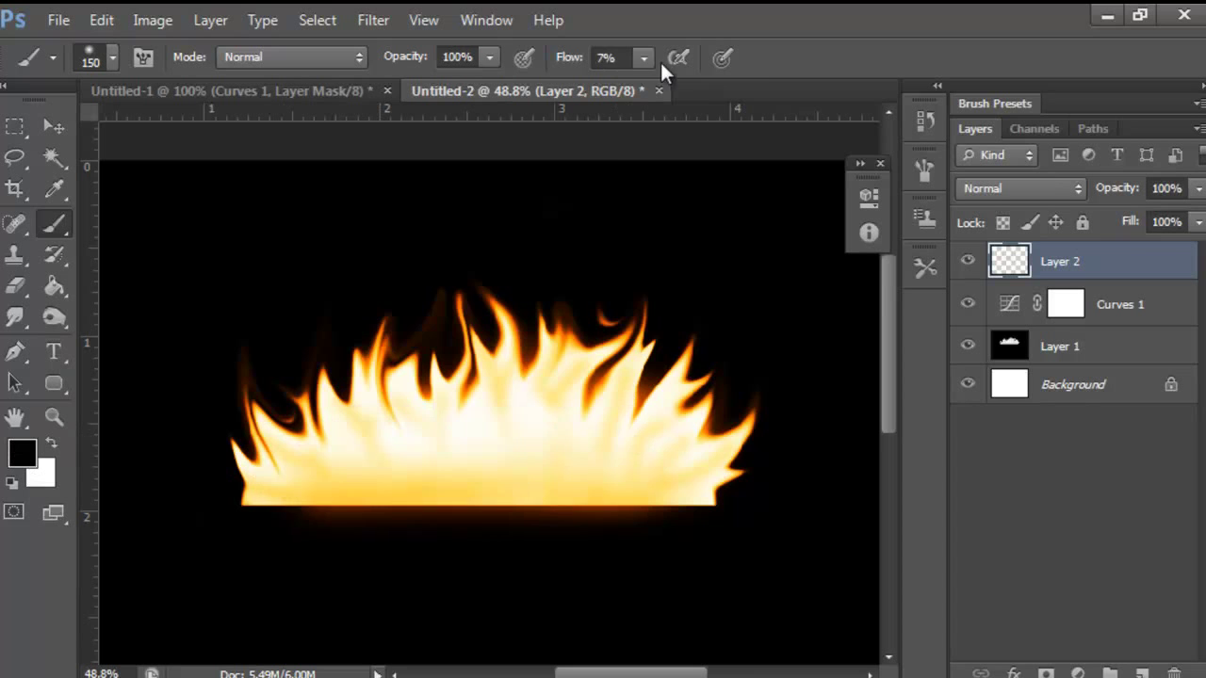
click(644, 58)
mouse_move(274, 475)
mouse_down()
mouse_move(519, 409)
mouse_move(612, 444)
mouse_move(650, 440)
mouse_move(667, 460)
mouse_move(364, 482)
mouse_move(609, 464)
mouse_move(432, 435)
mouse_move(445, 447)
mouse_move(657, 478)
mouse_up()
Set the stroke layer's blend mode to Darken and its opacity to 12%.
click(1074, 189)
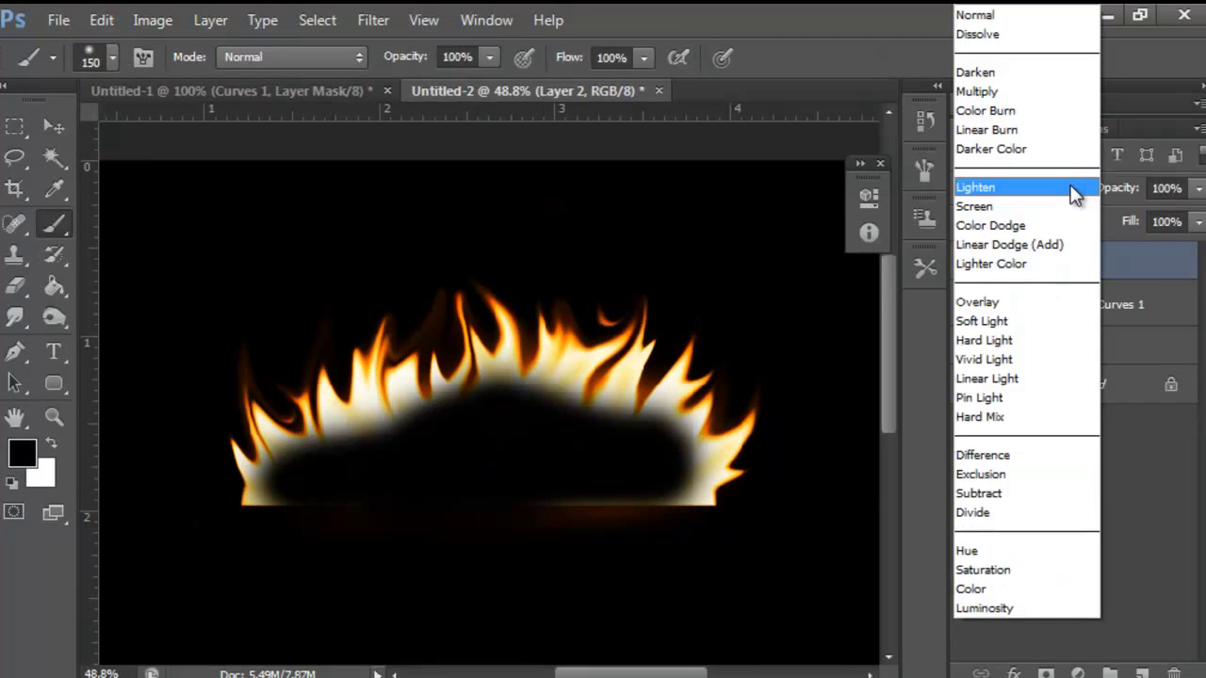
click(1015, 72)
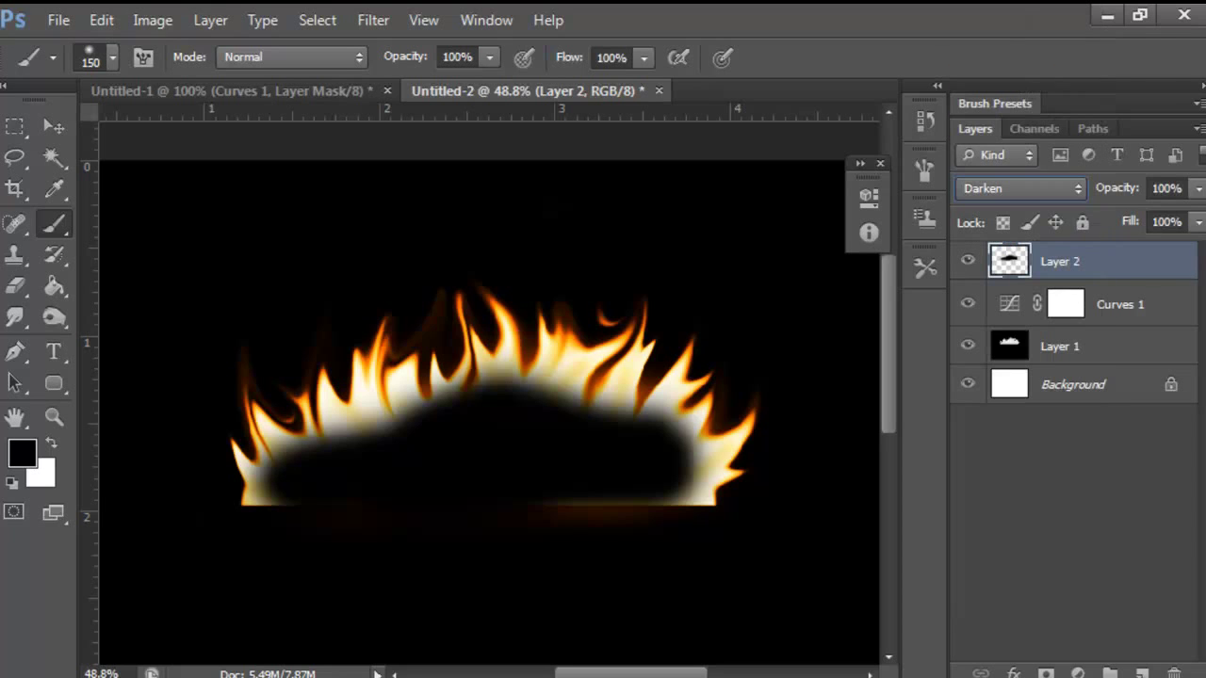
drag(1198, 192, 1090, 218)
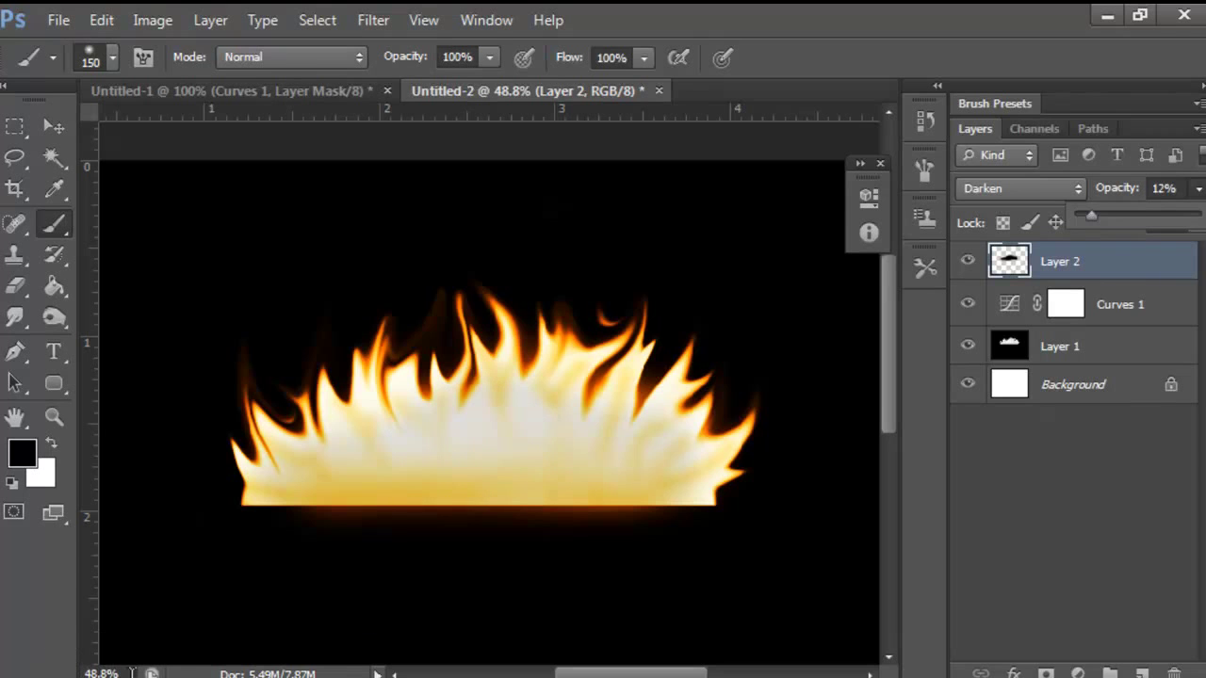
key(Return)
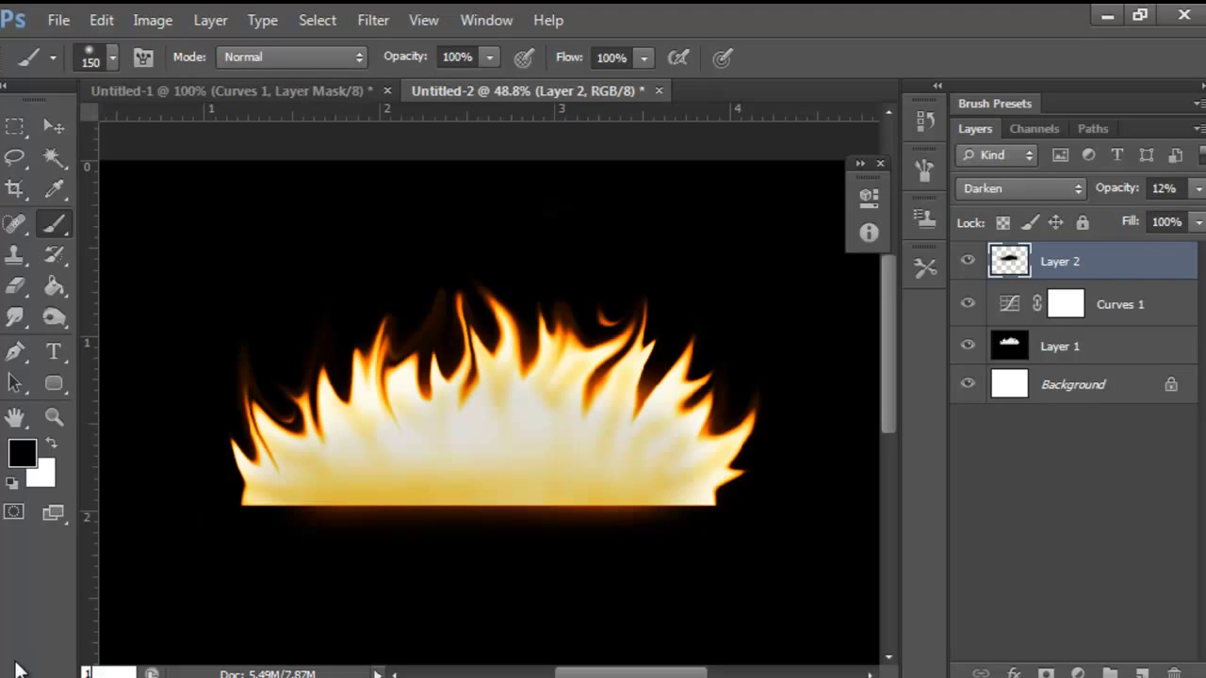
At actual size, select Layer 2, Curves 1 and Layer 1 together and merge them with Ctrl+E.
key(ctrl+1)
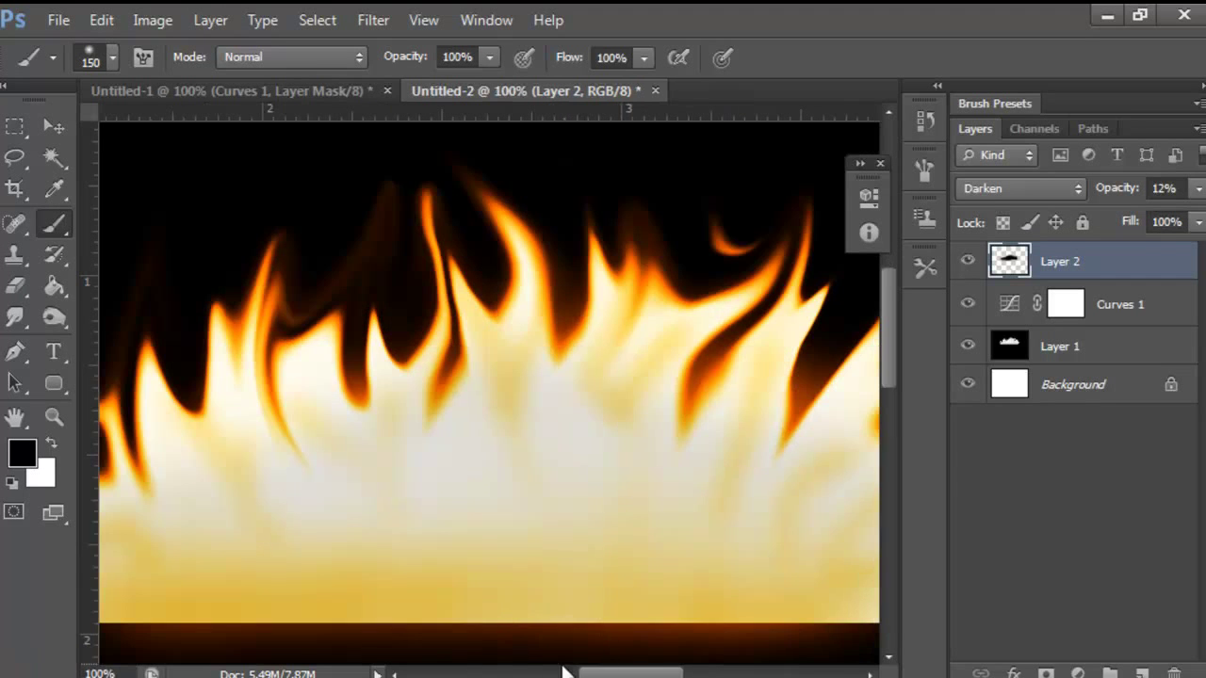
scroll(490, 391, left, 5)
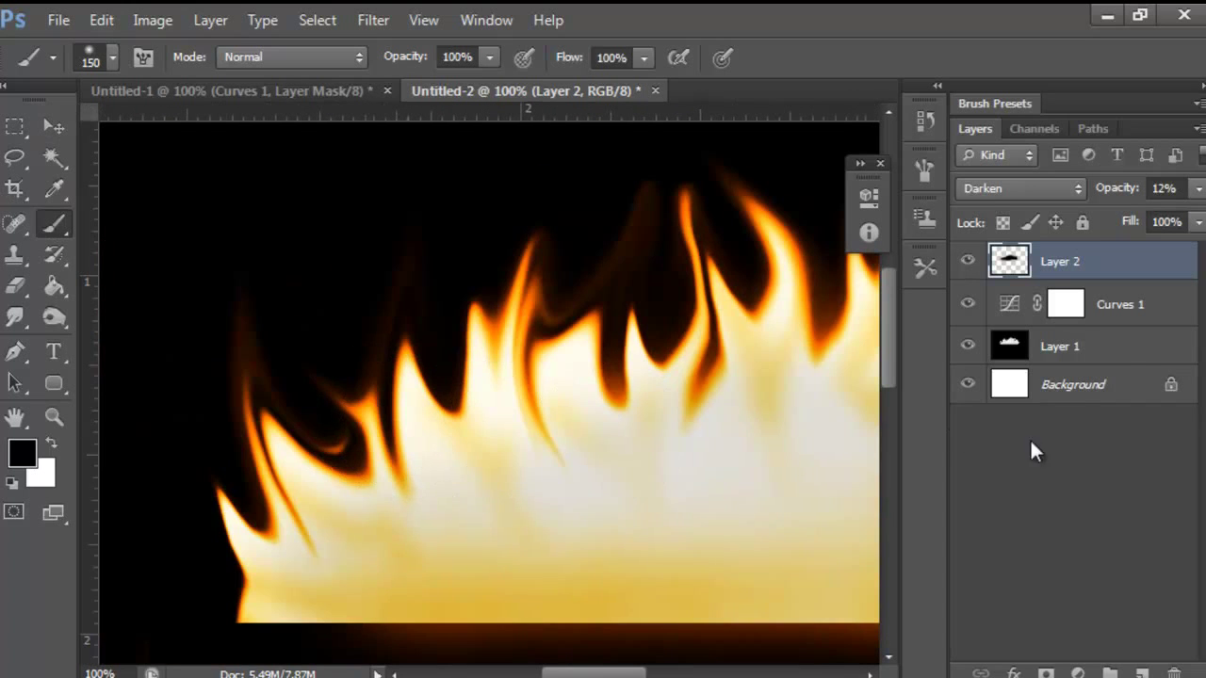
shift+click(1126, 356)
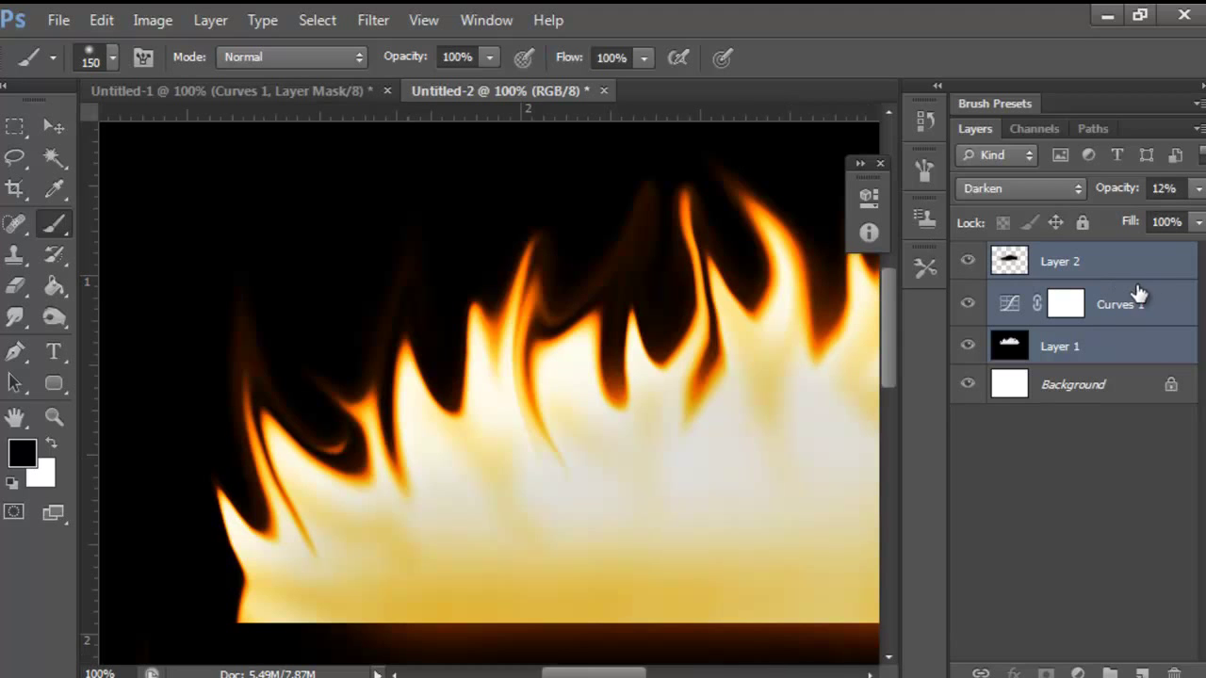
right_click(1105, 298)
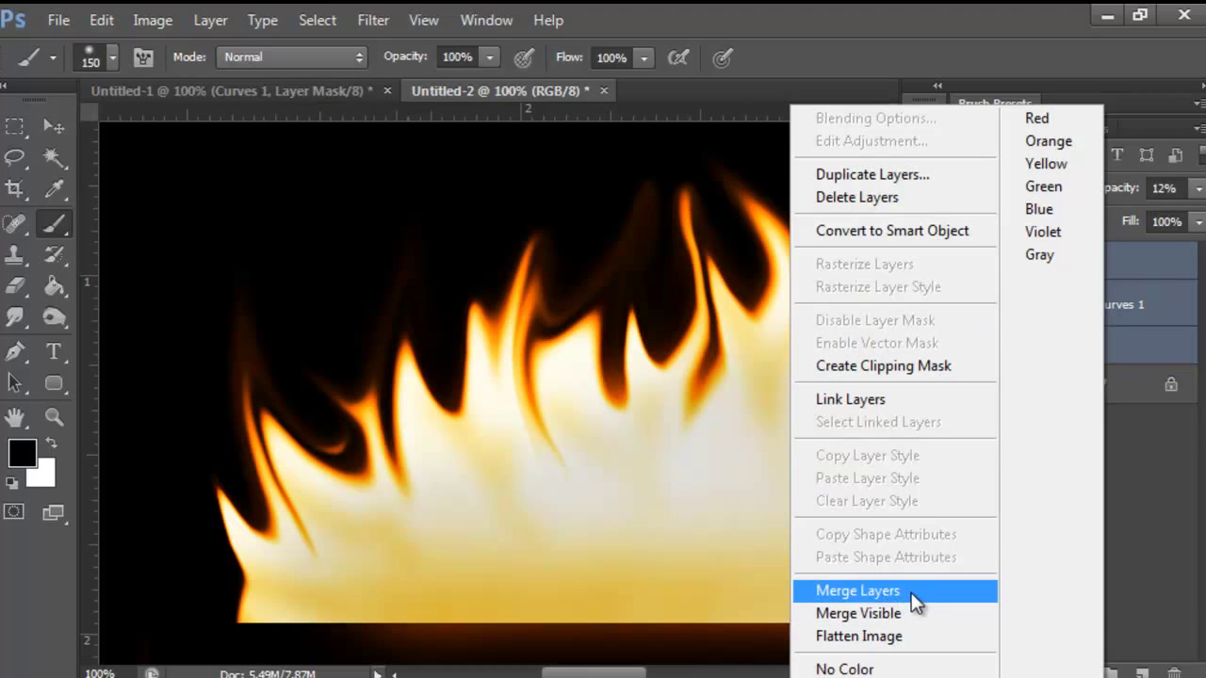
click(1144, 555)
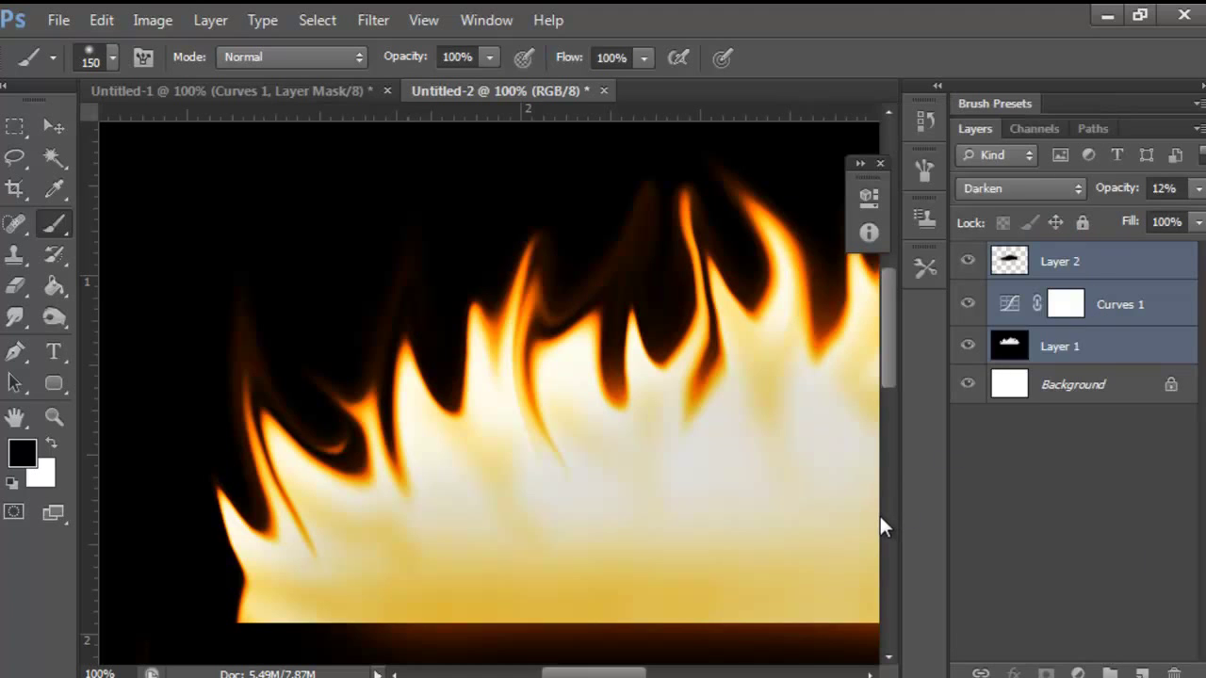
key(ctrl+e)
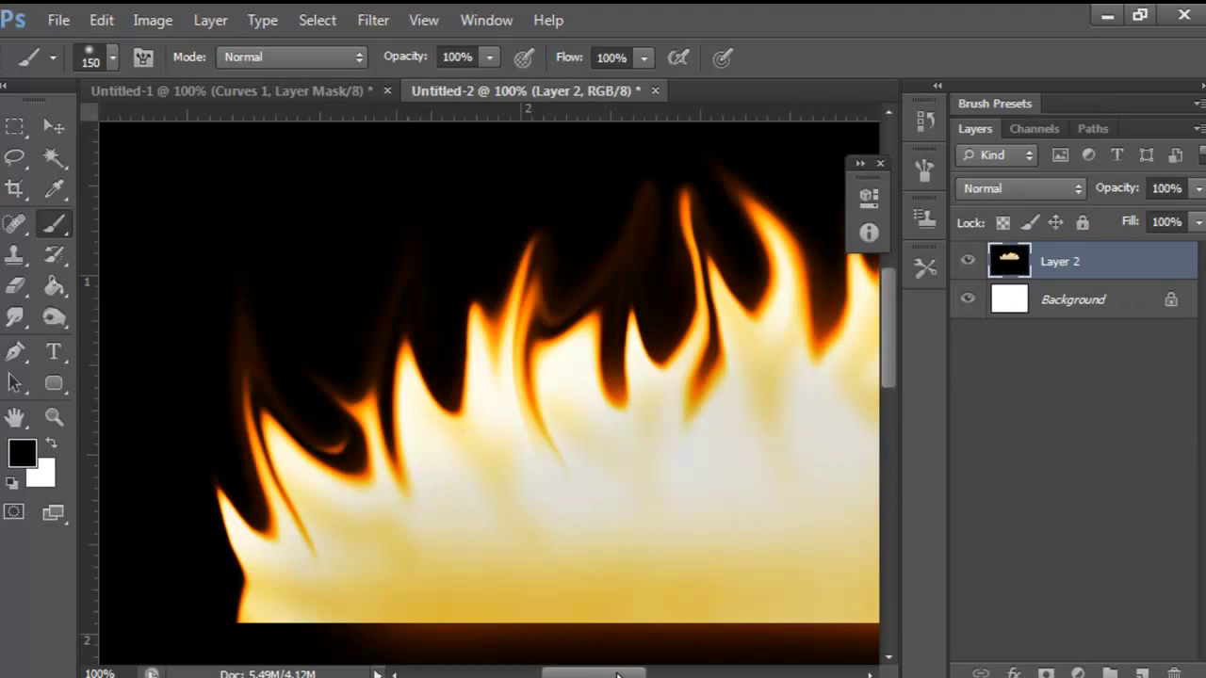
scroll(556, 461, right, 3)
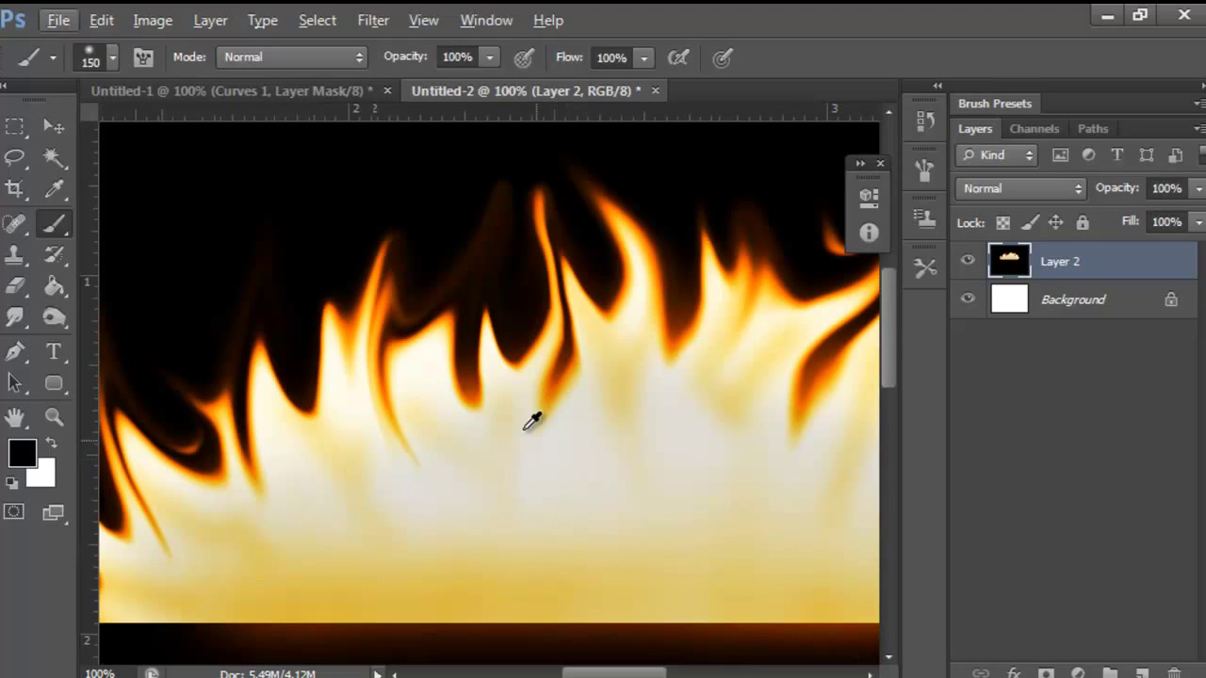
scroll(527, 414, down, 3)
Marquee the flames and scale them down to about 74% of their size.
click(38, 119)
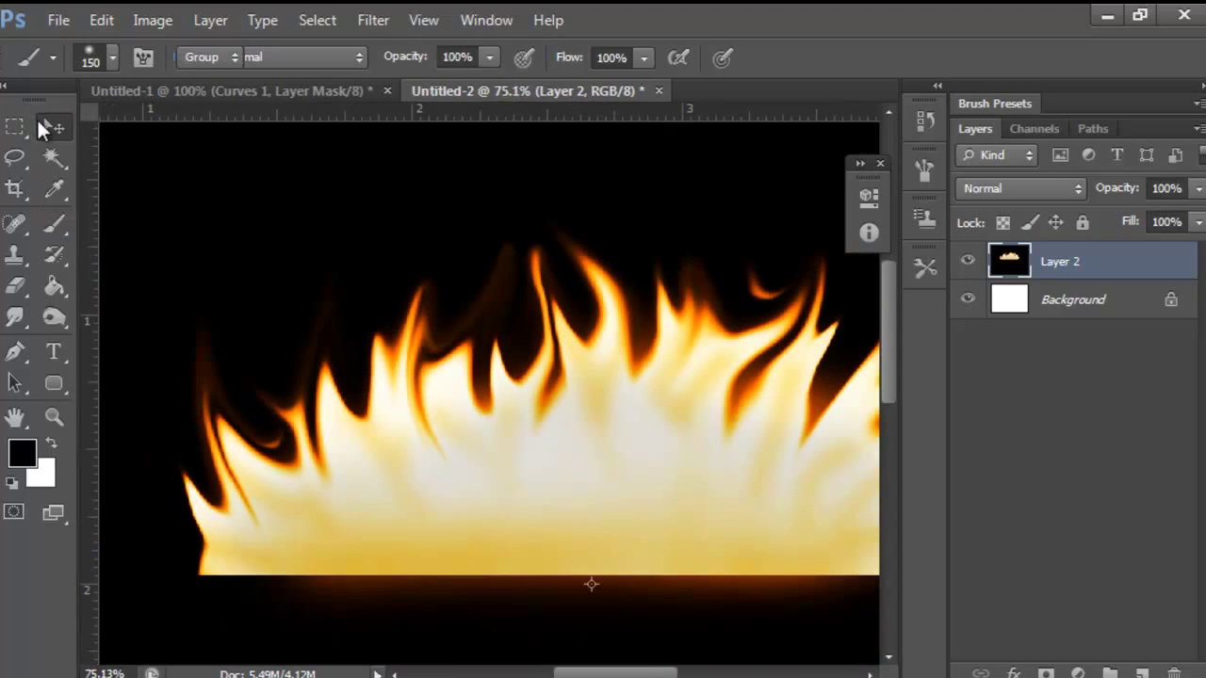
key(m)
scroll(154, 267, down, 3)
drag(127, 252, 687, 491)
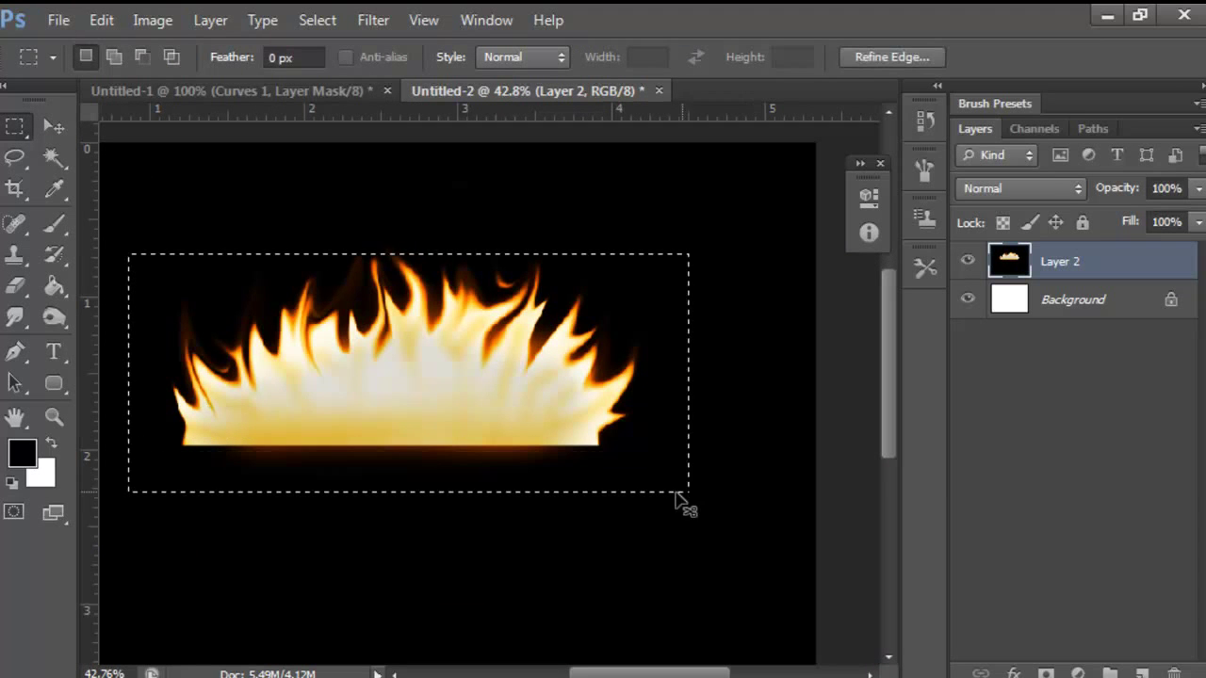
key(ctrl+t)
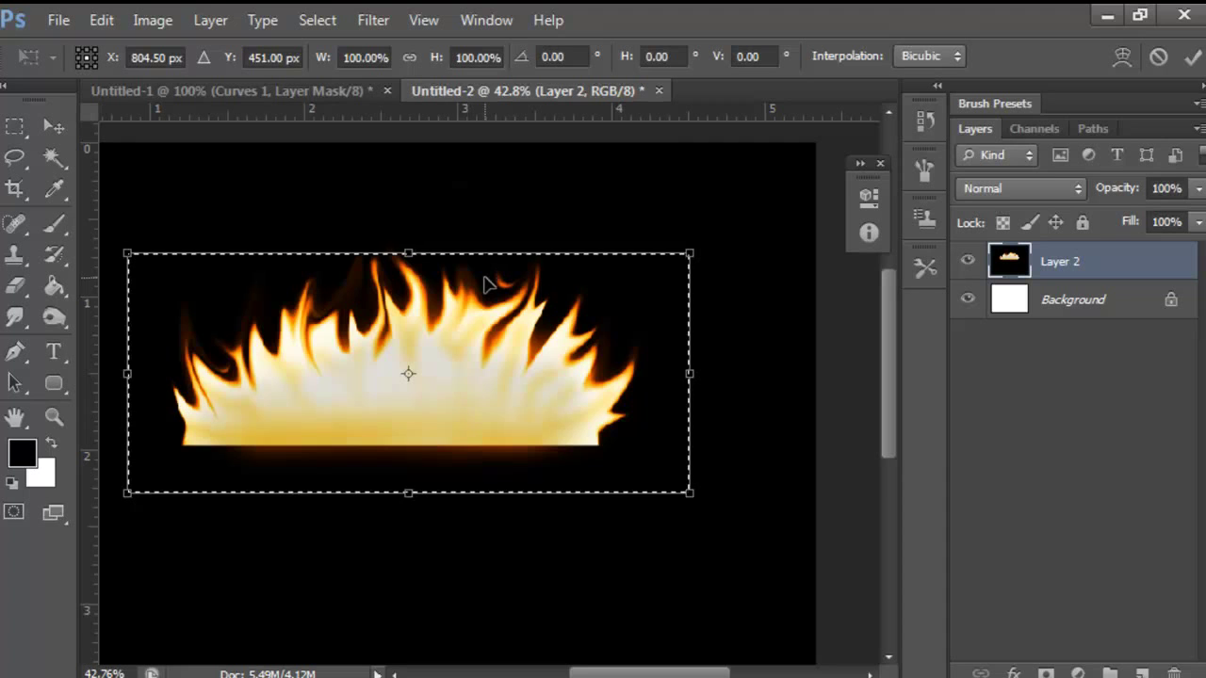
click(1192, 57)
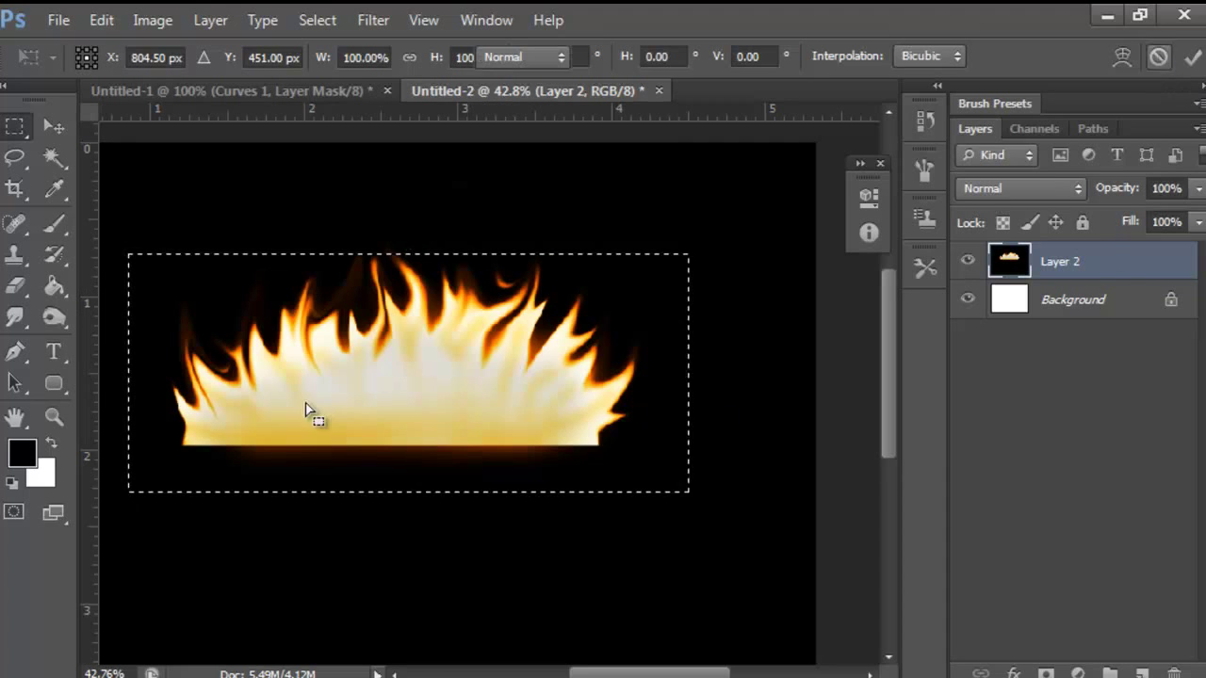
drag(276, 289, 272, 262)
key(ctrl+t)
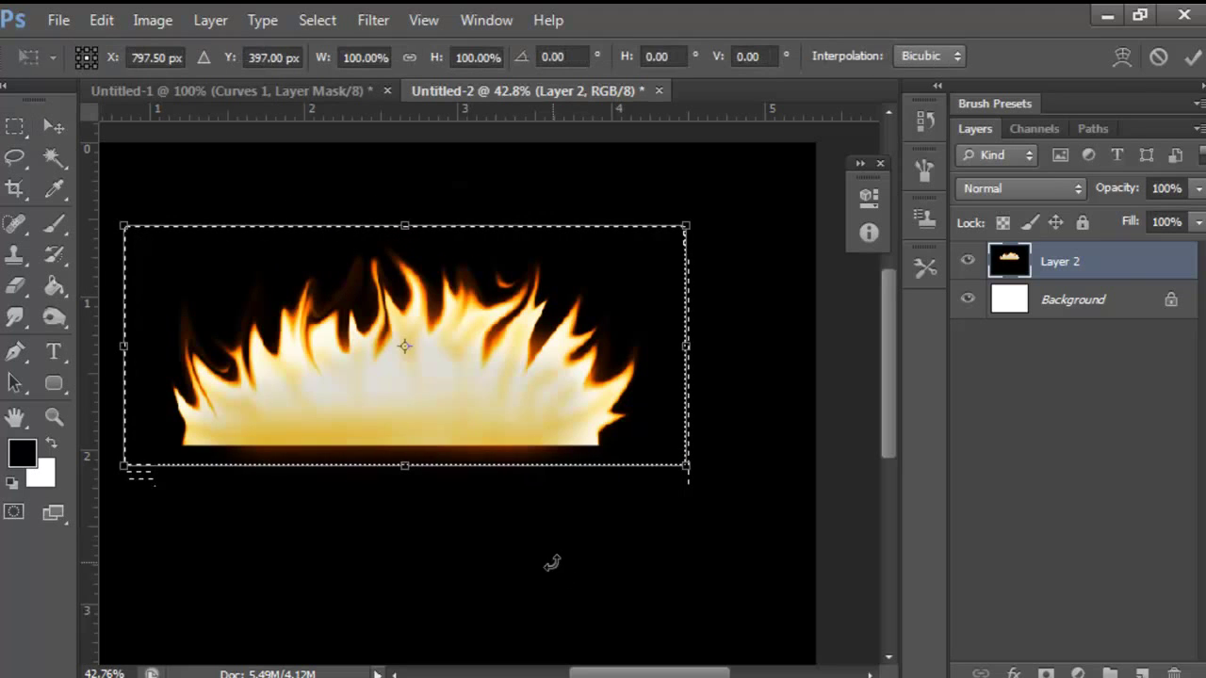
drag(691, 220, 526, 297)
click(1036, 301)
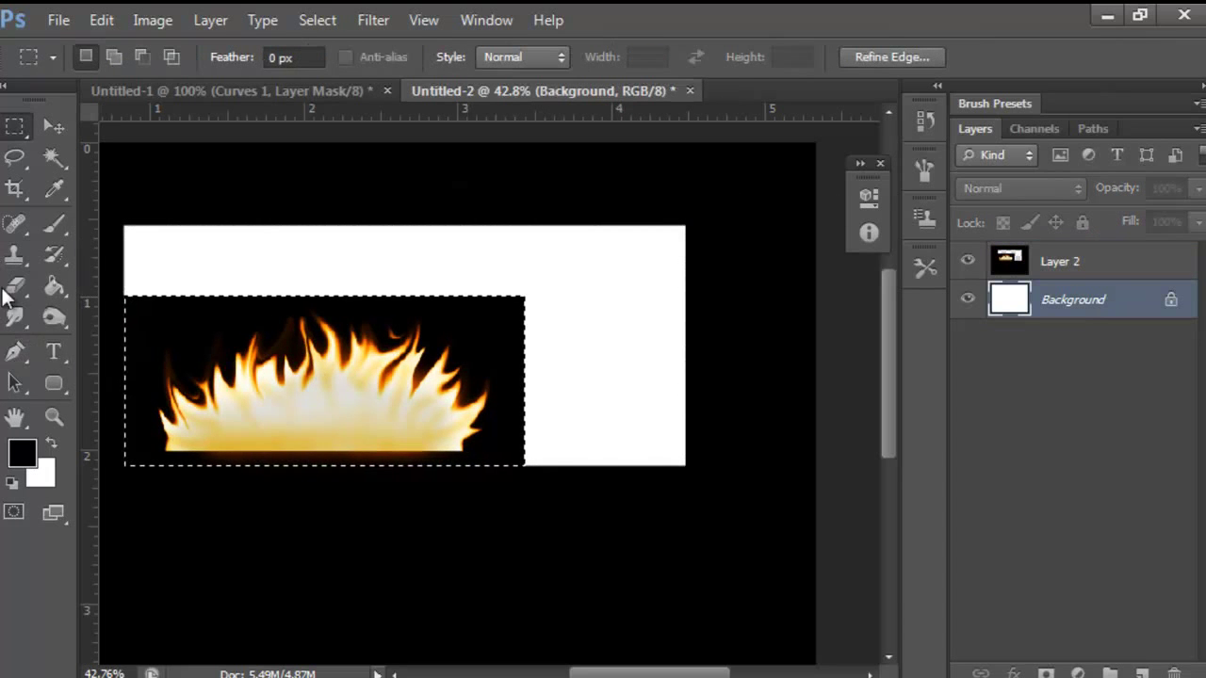
Fill the exposed white Background area black and set the zoom to 100%.
click(56, 279)
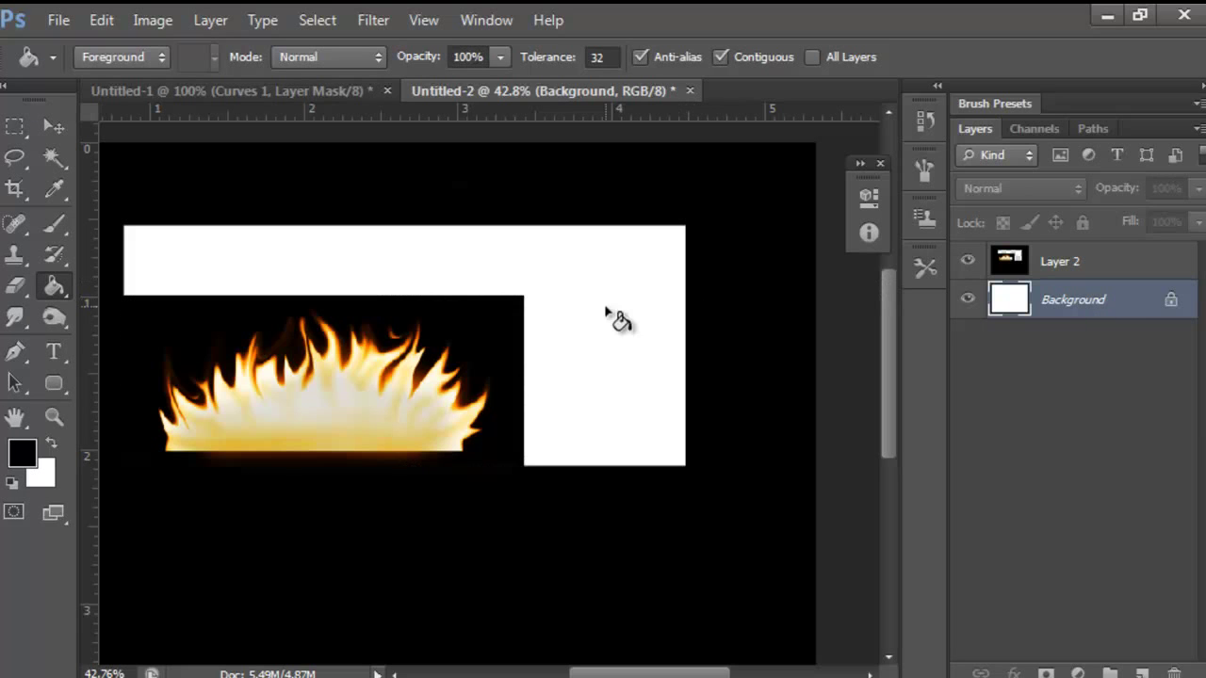
key(ctrl+d)
click(617, 375)
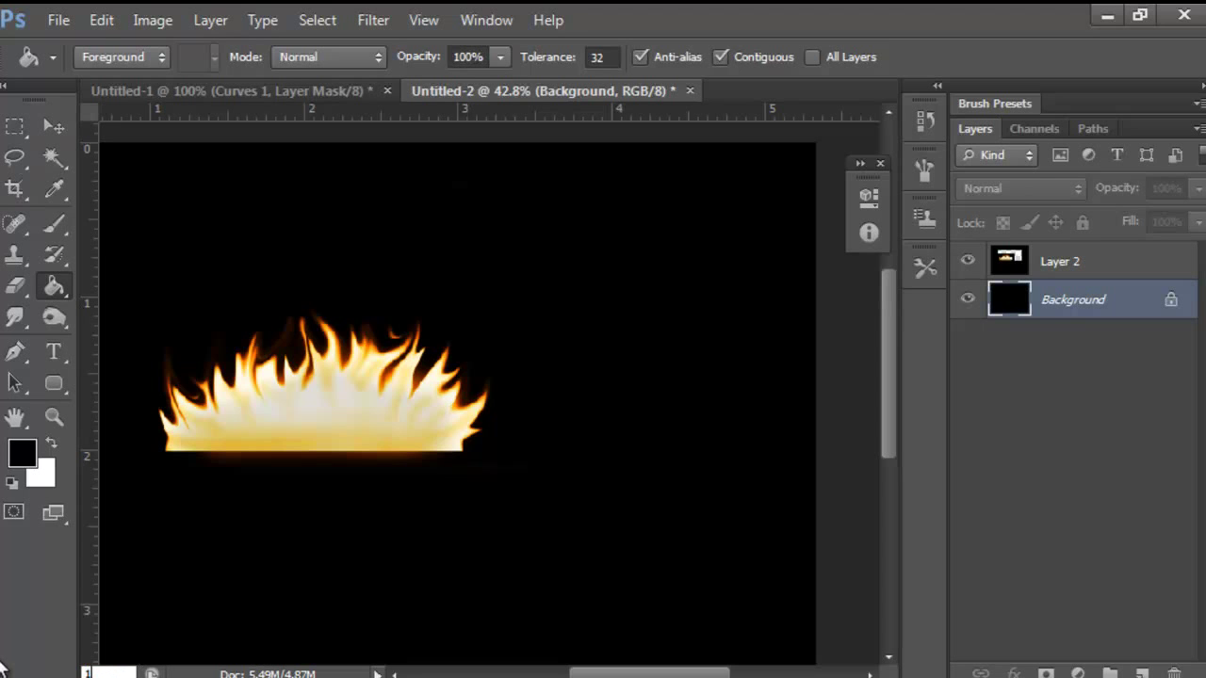
key(Return)
drag(662, 674, 625, 675)
drag(640, 671, 599, 673)
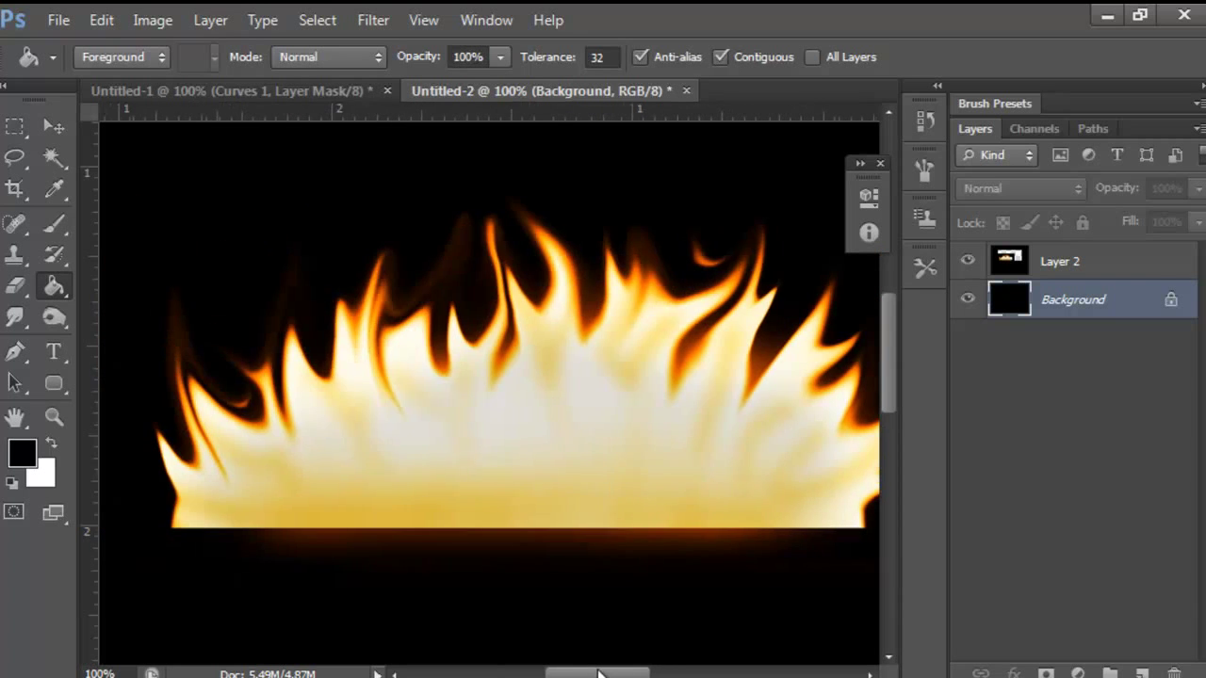
click(278, 92)
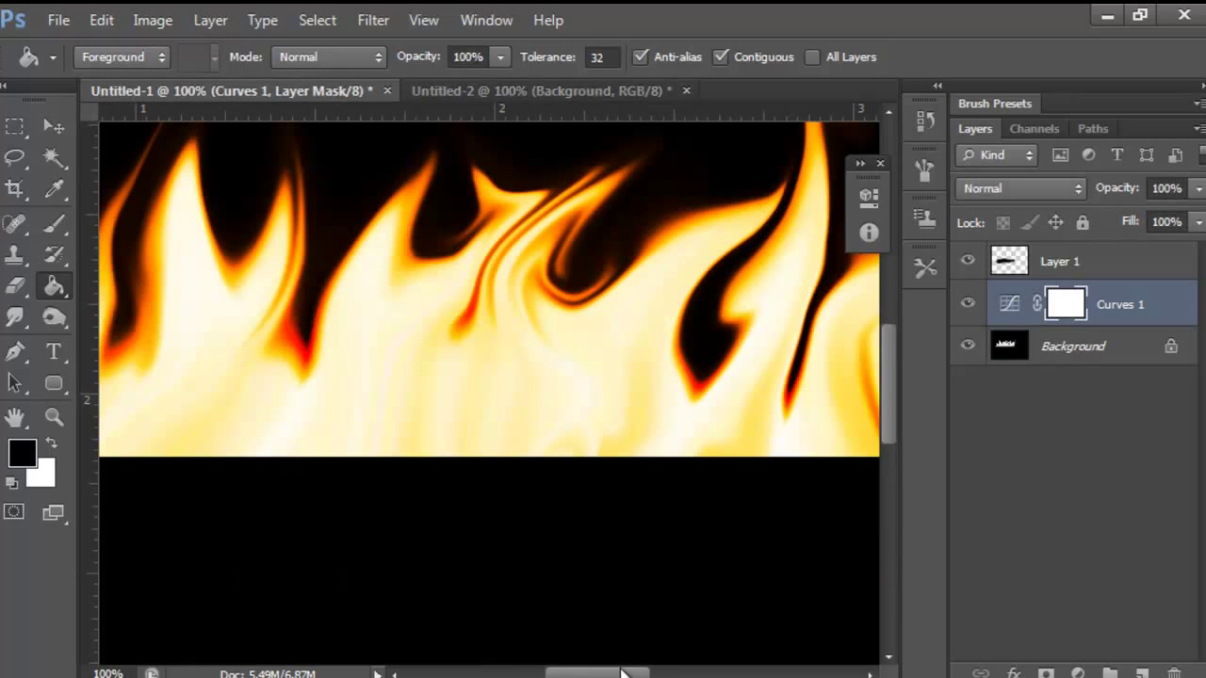
click(623, 662)
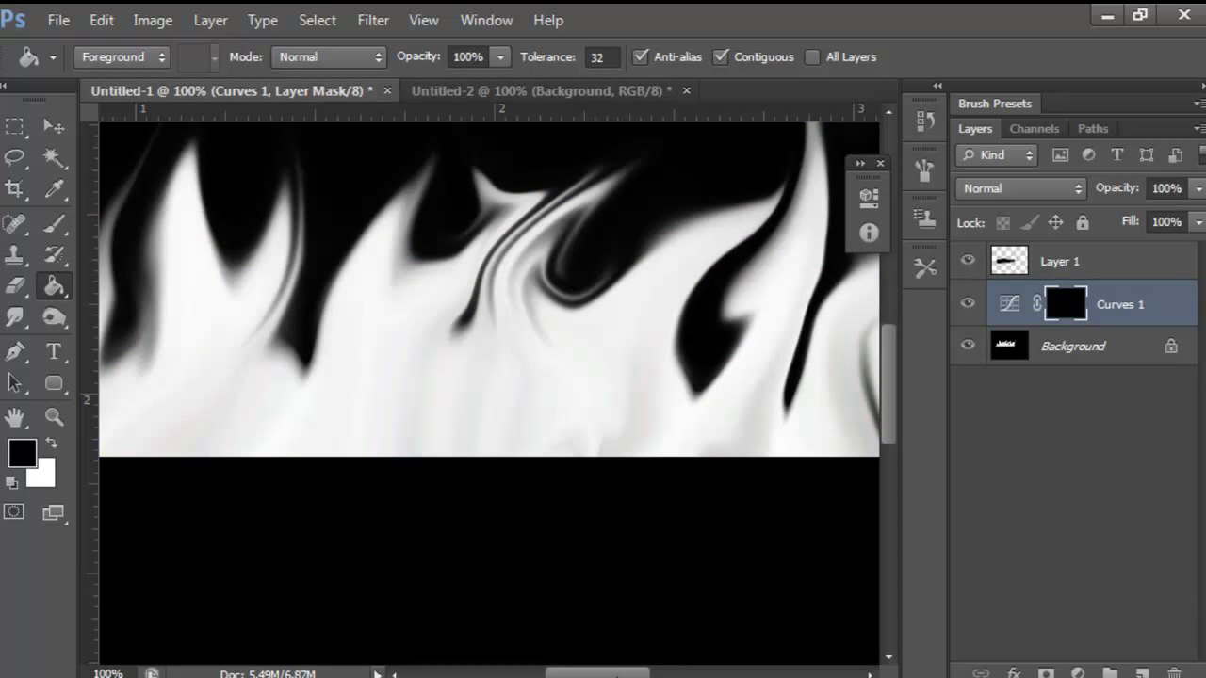
key(ctrl+z)
key(alt+bracketleft)
drag(628, 672, 546, 669)
scroll(622, 351, up, 5)
scroll(606, 452, down, 5)
scroll(595, 605, up, 1)
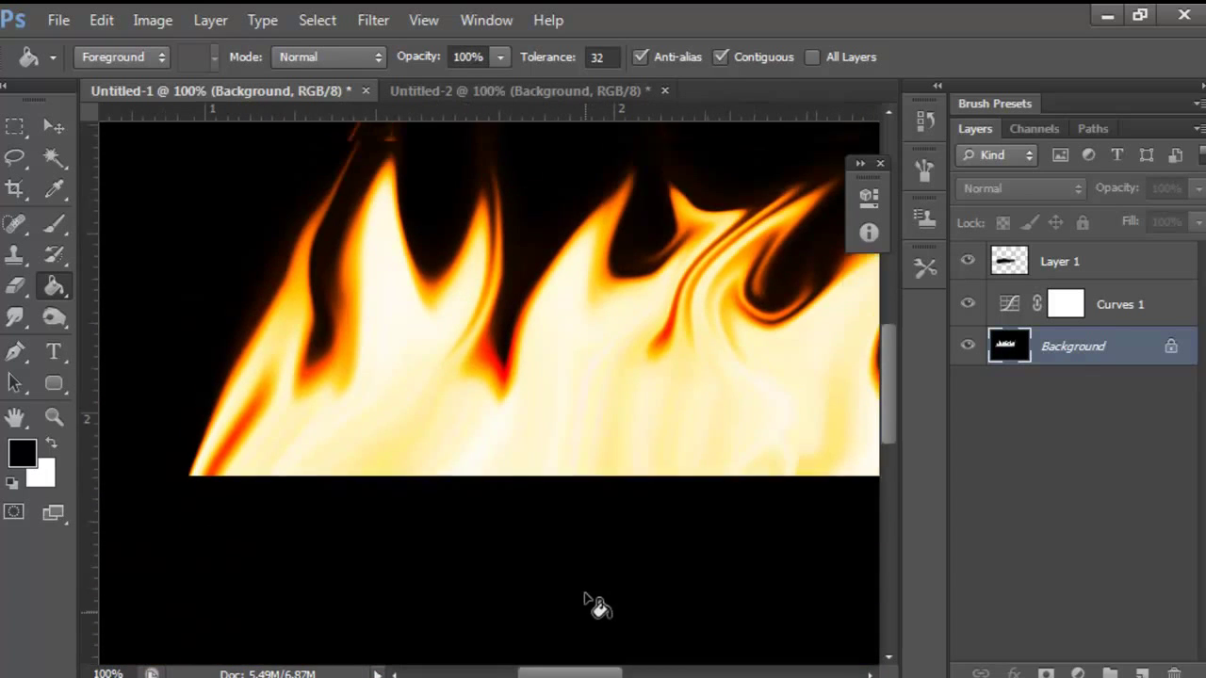
scroll(584, 600, up, 1)
drag(576, 674, 626, 674)
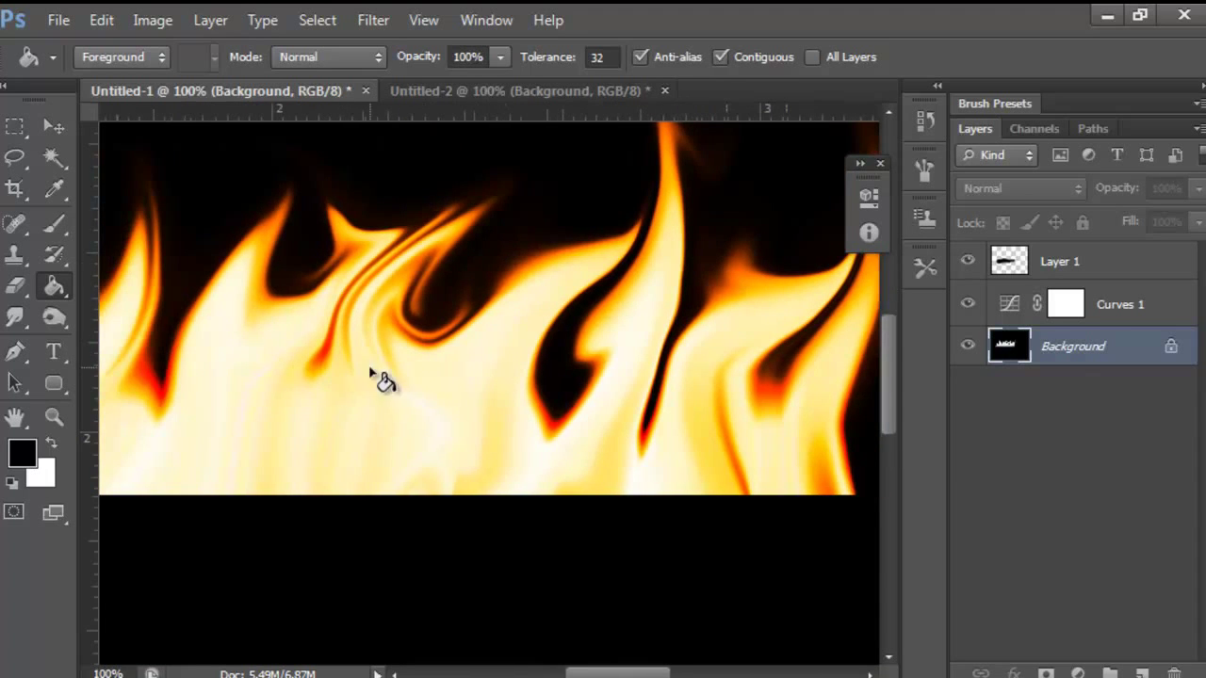
drag(664, 675, 660, 675)
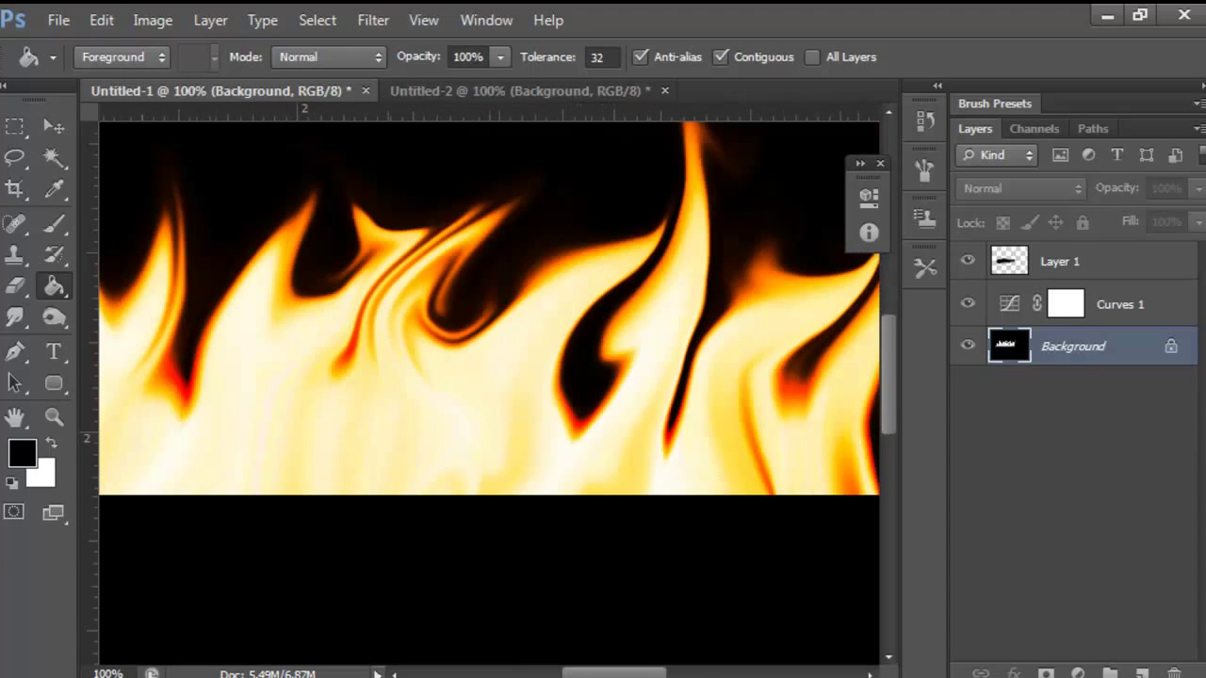
click(577, 87)
drag(597, 671, 648, 664)
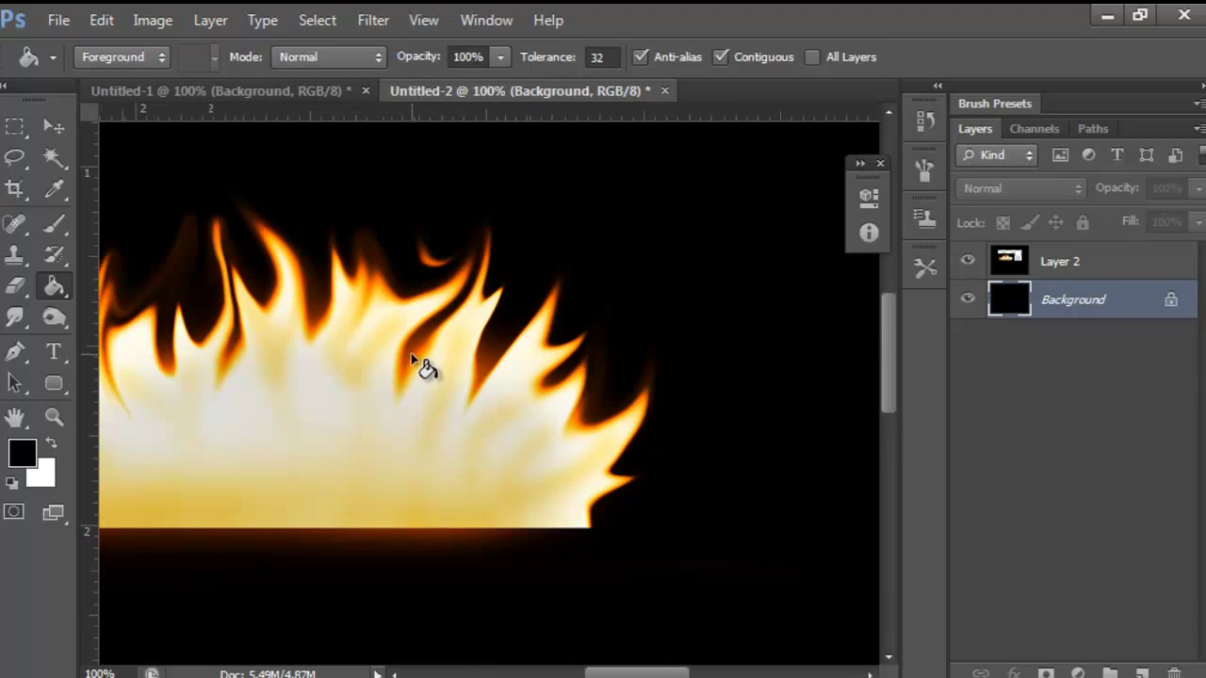